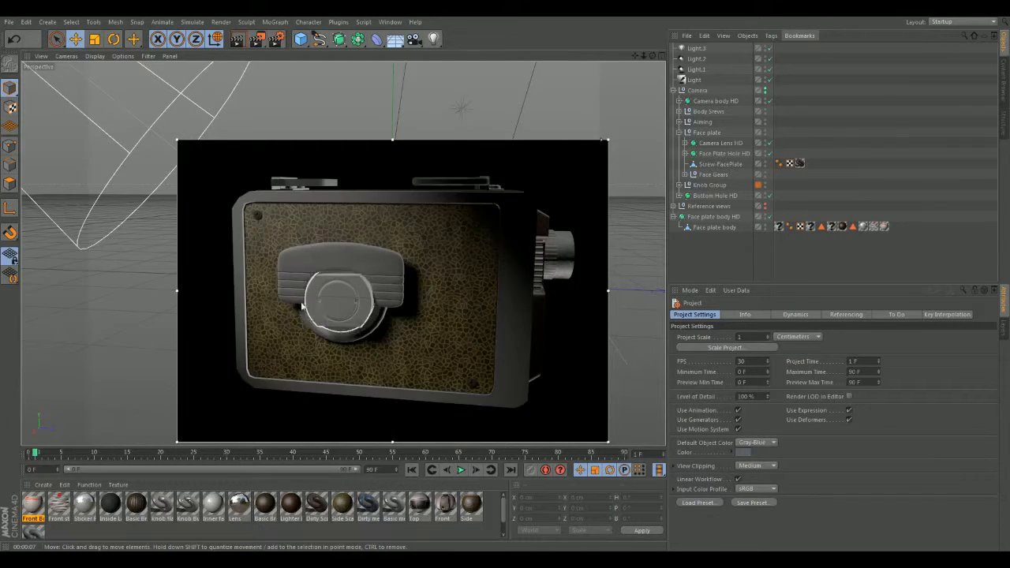
Examine the textured movie camera model from its knob side and its front face plate in the live render.
left_click_drag(159, 352, 178, 311, "alt")
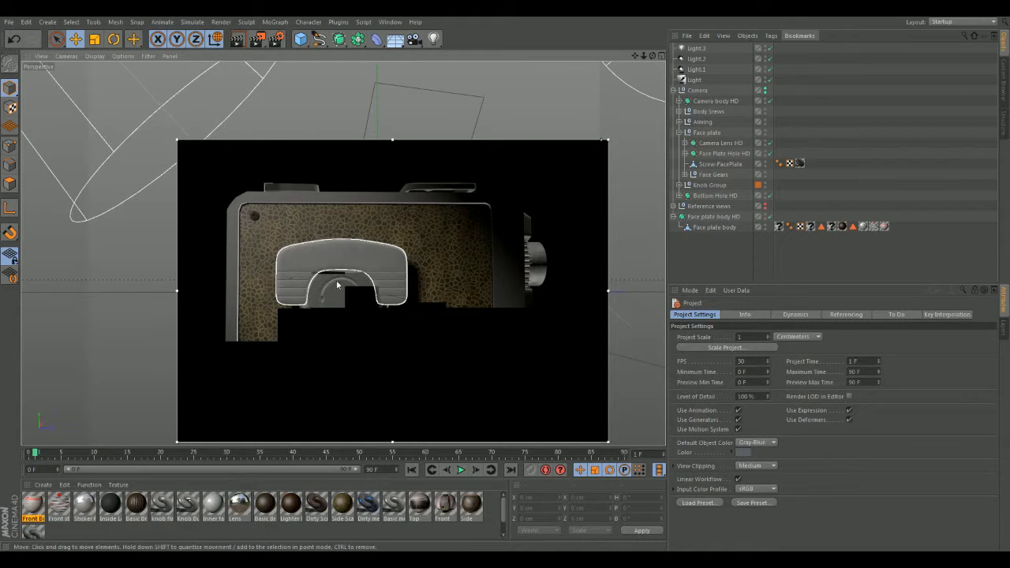
left_click_drag(636, 352, 440, 364, "alt")
left_click_drag(542, 361, 531, 334, "alt")
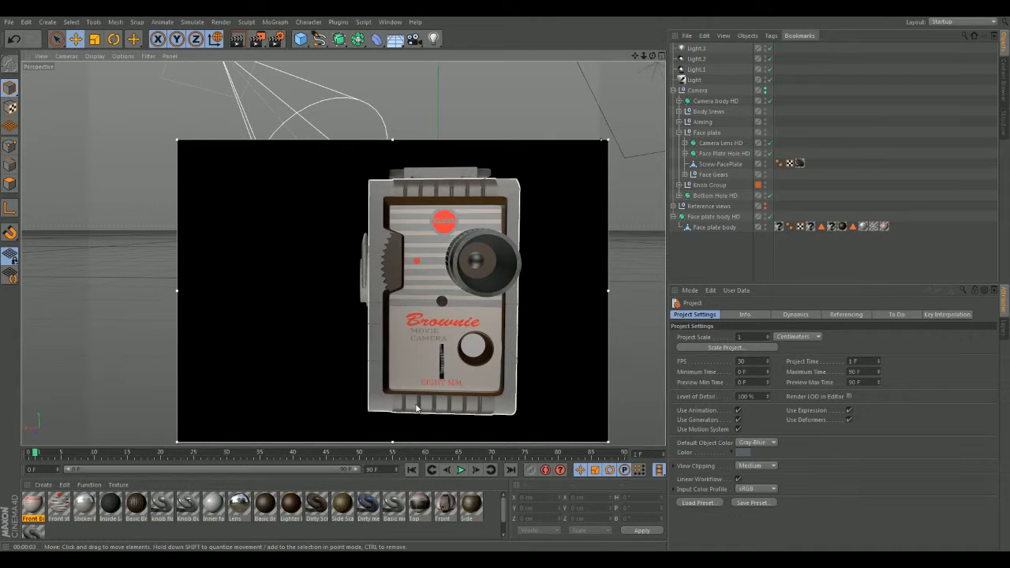
left_click_drag(224, 344, 418, 345, "alt")
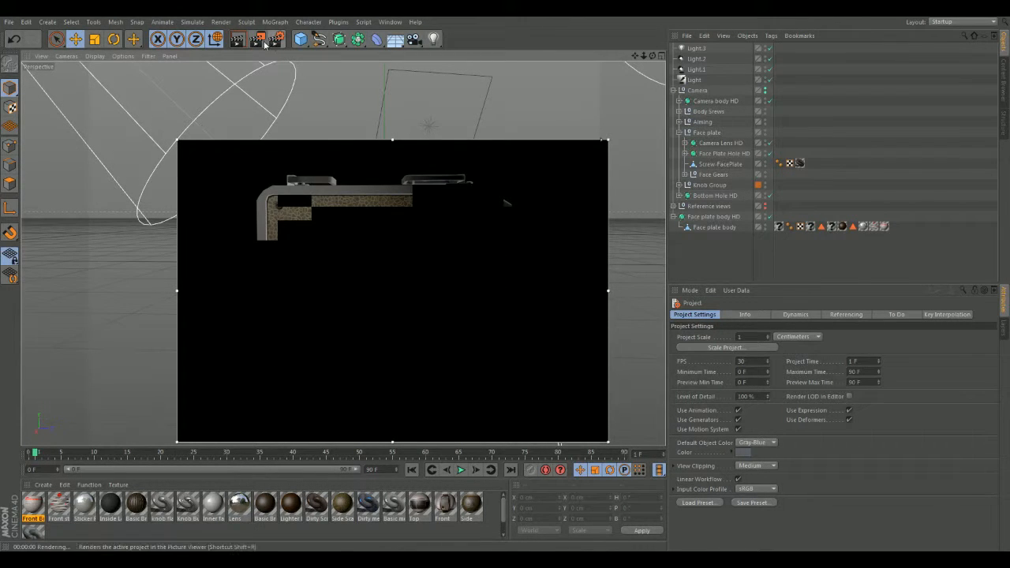
scroll(379, 258, "up", 6)
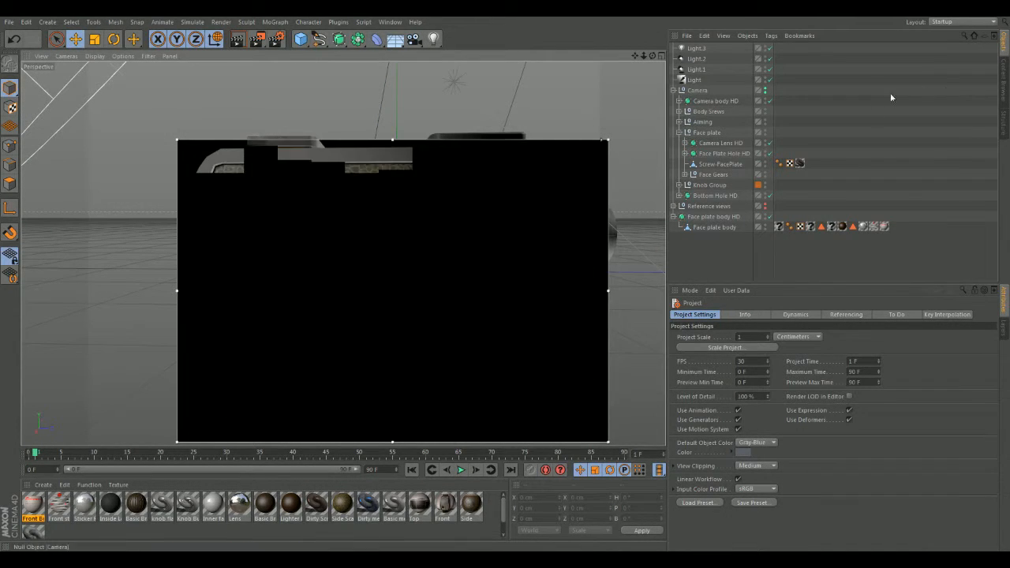
Hide the Camera group from the render and move the Face plate body HD object into the Face plate group.
left_click(765, 92)
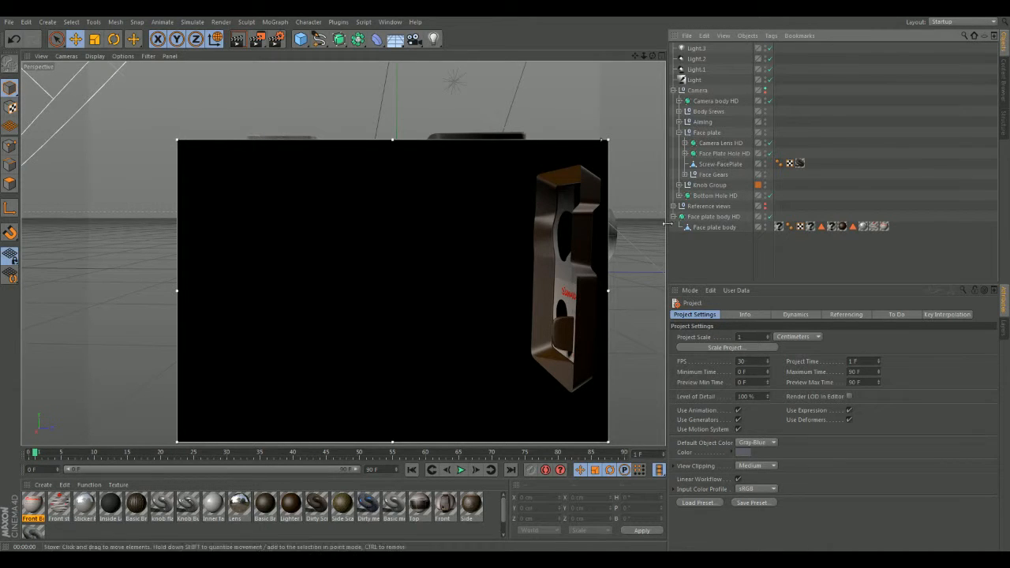
left_click(673, 217)
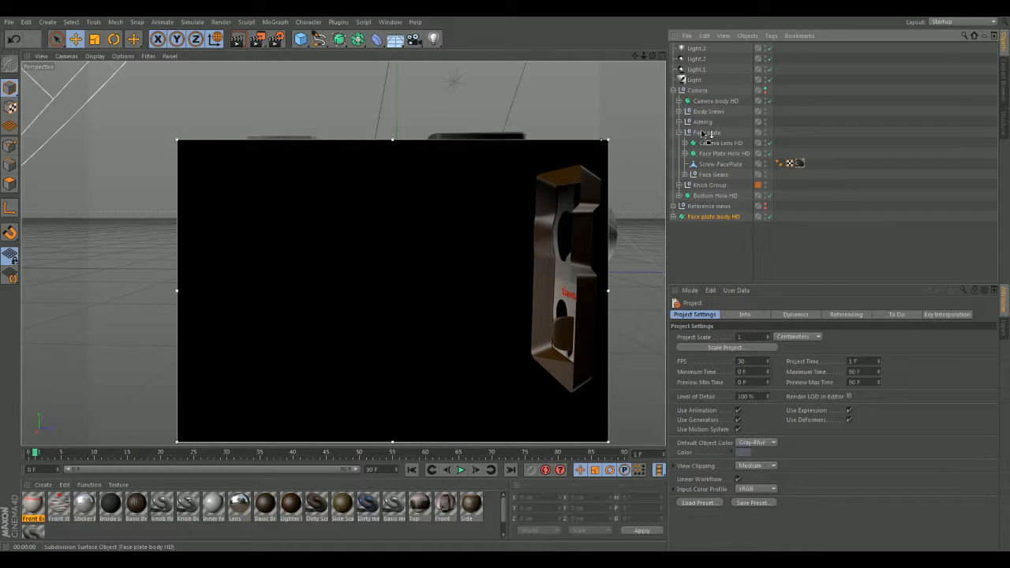
left_click_drag(711, 133, 710, 135)
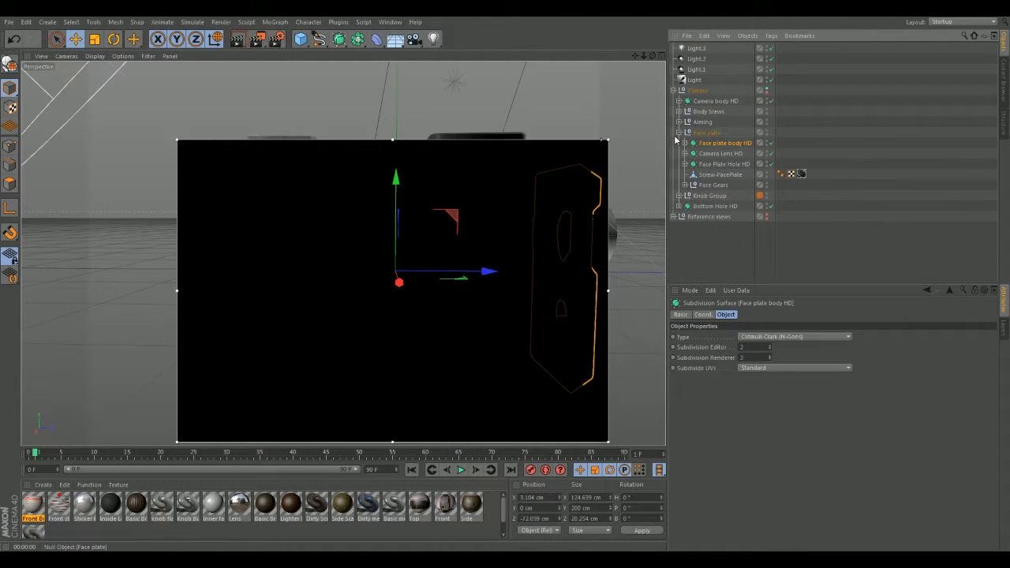
left_click(679, 134)
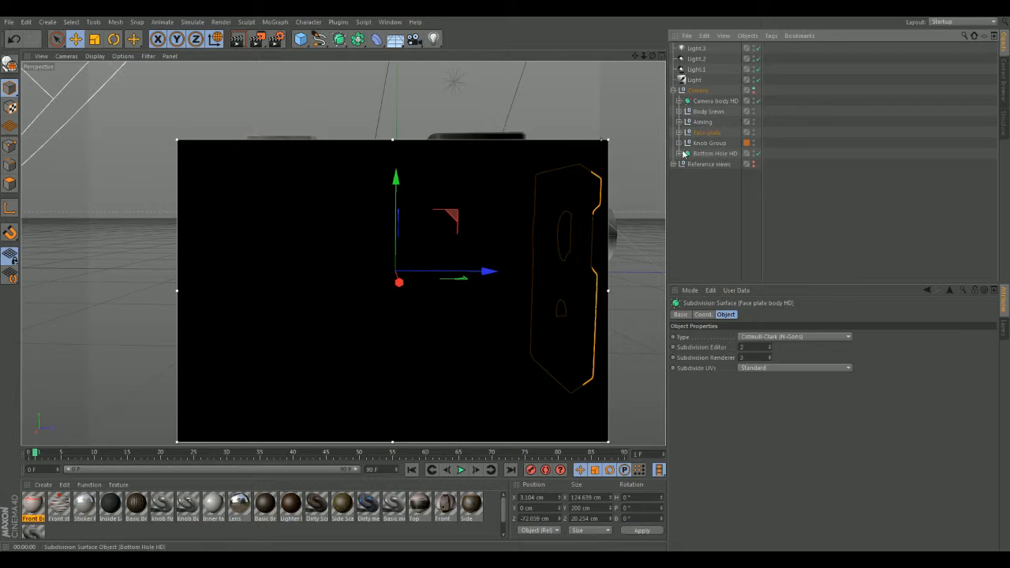
Move the Knob Group out of the Camera group to the top level and expand it to list its objects.
left_click(680, 144)
left_click(679, 144)
left_click_drag(697, 144, 700, 216)
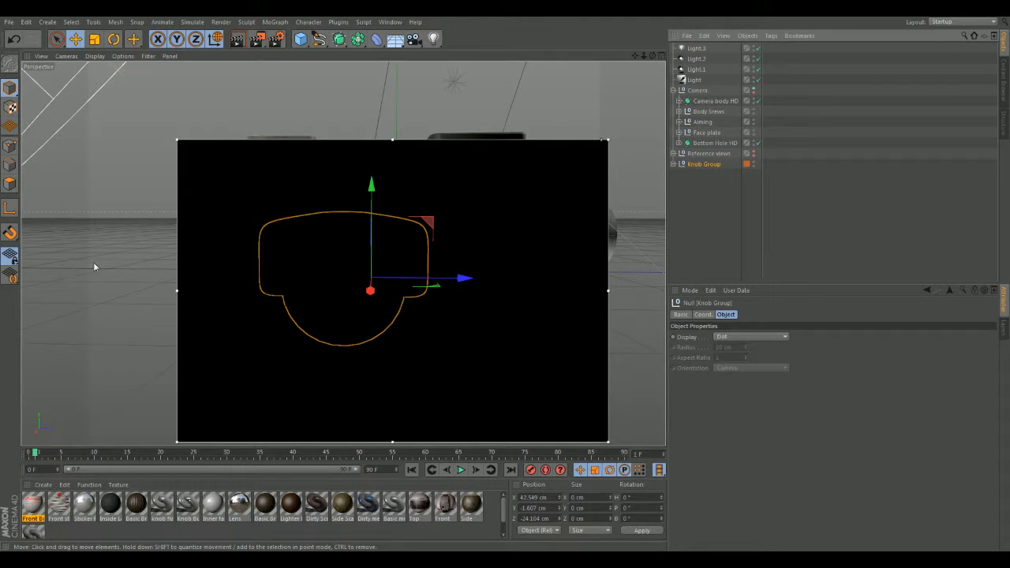
left_click_drag(73, 262, 101, 272, "alt")
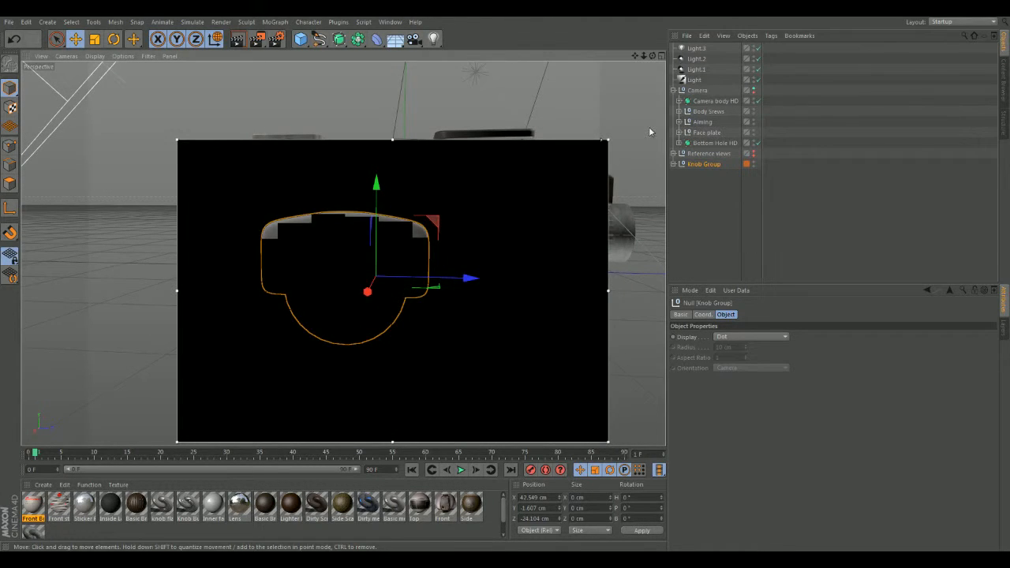
left_click(673, 164)
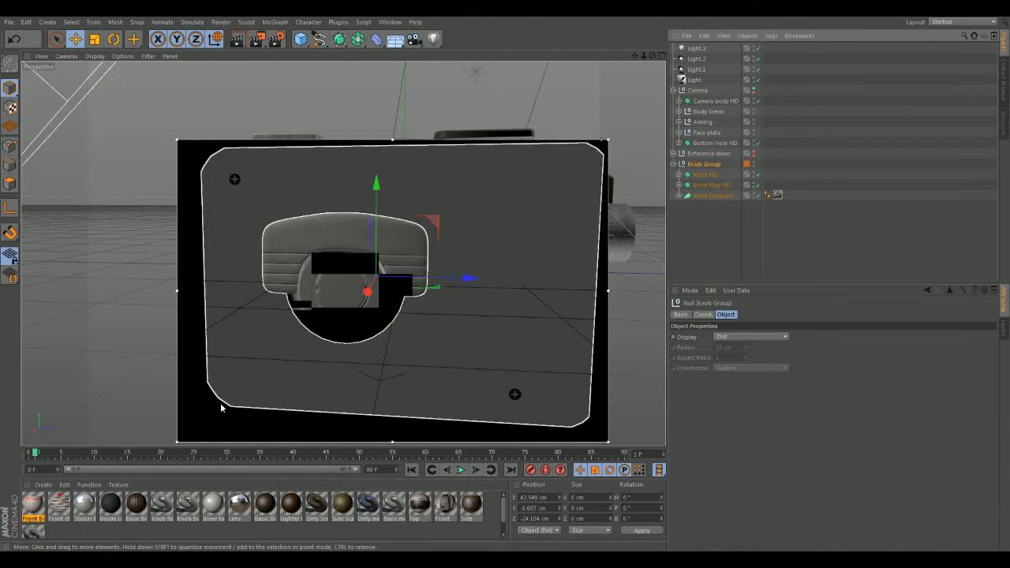
Switch to Photoshop and hide Layer 2, Ellipse 1, Ellipse 1 copy and Layer 1 in Knob bump.psd.
key("alt+Tab")
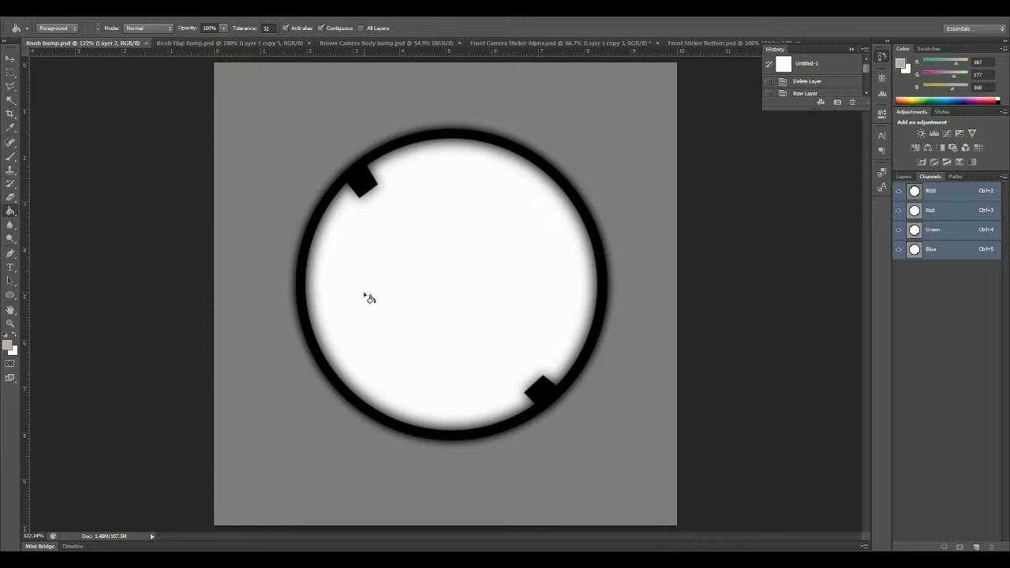
key("F7")
left_click(900, 359)
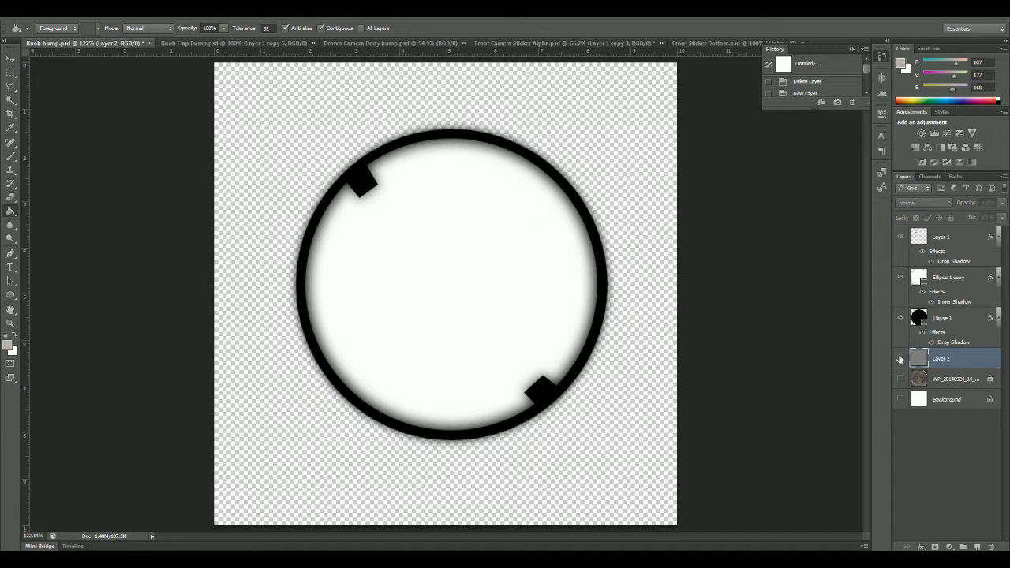
left_click(901, 318)
left_click(902, 277)
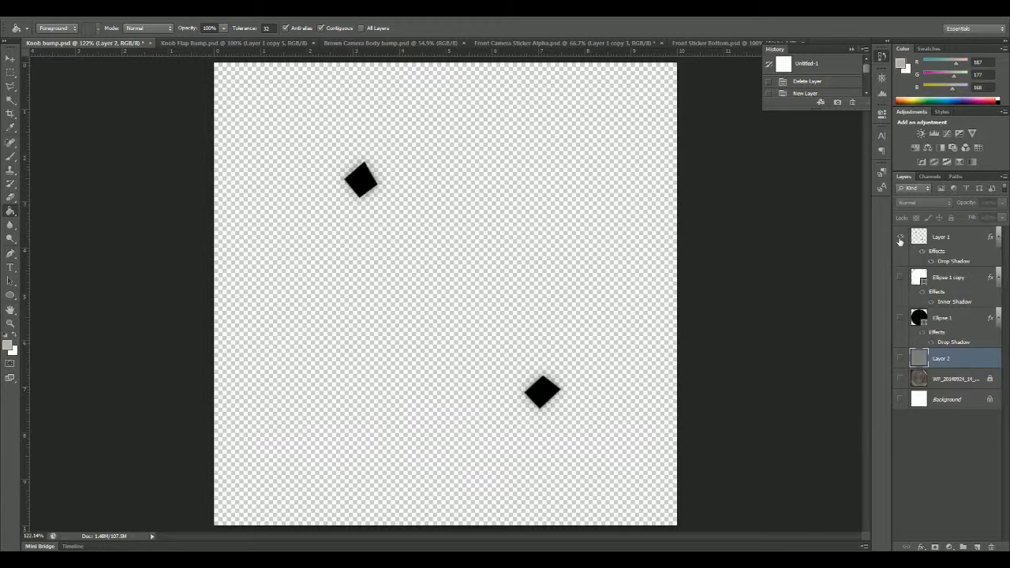
left_click(899, 237)
Reveal Ellipse 1, Ellipse 1 copy and Layer 1 with the layer effects of all three turned off.
left_click(899, 319)
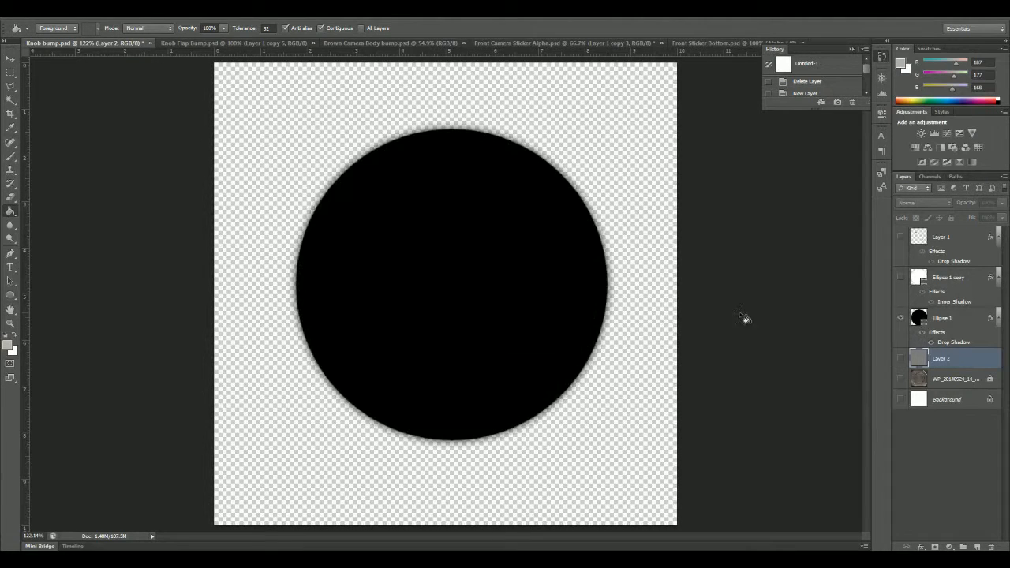
left_click(901, 278)
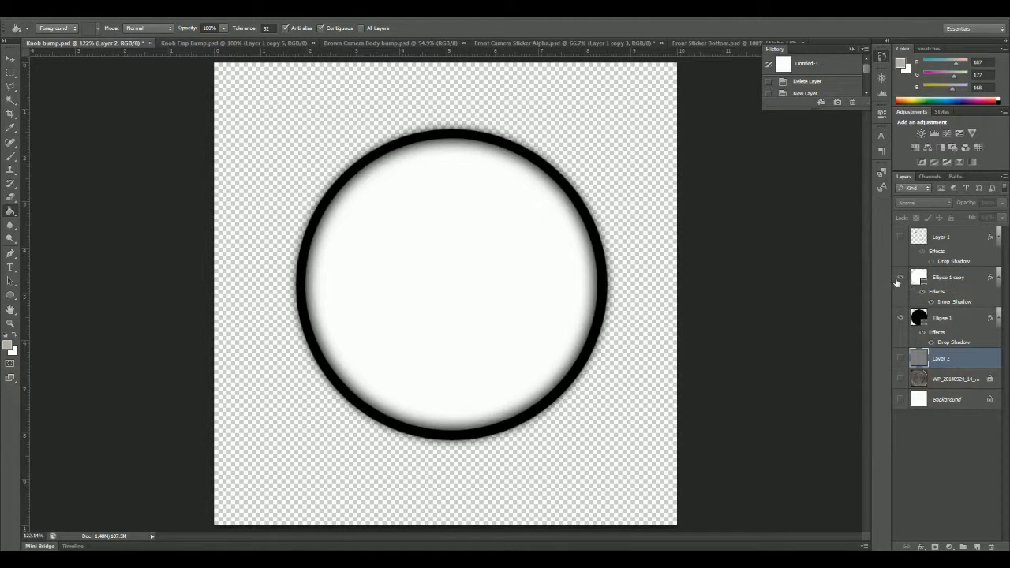
left_click(926, 292)
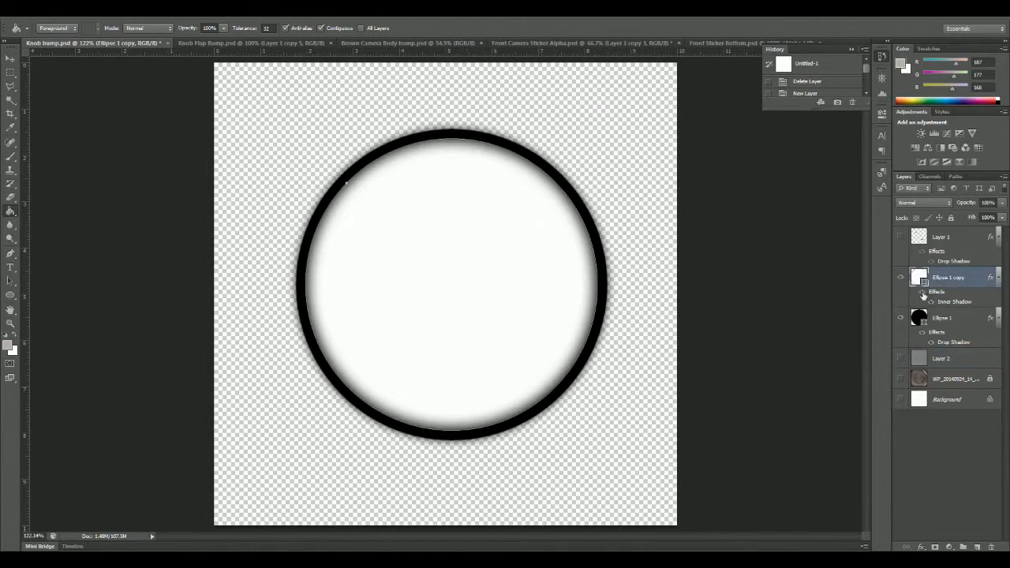
left_click(922, 292)
left_click(924, 334)
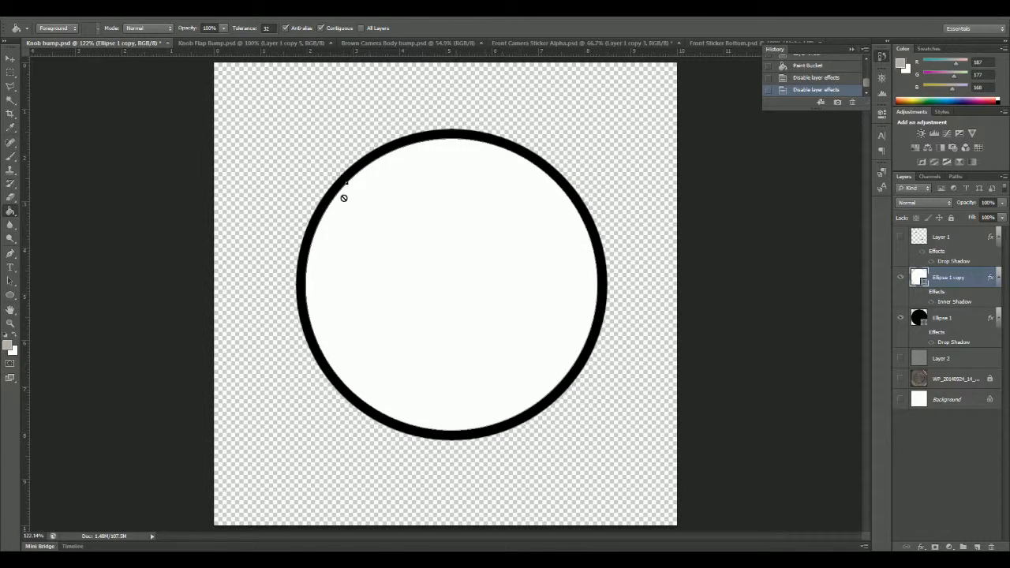
left_click(900, 238)
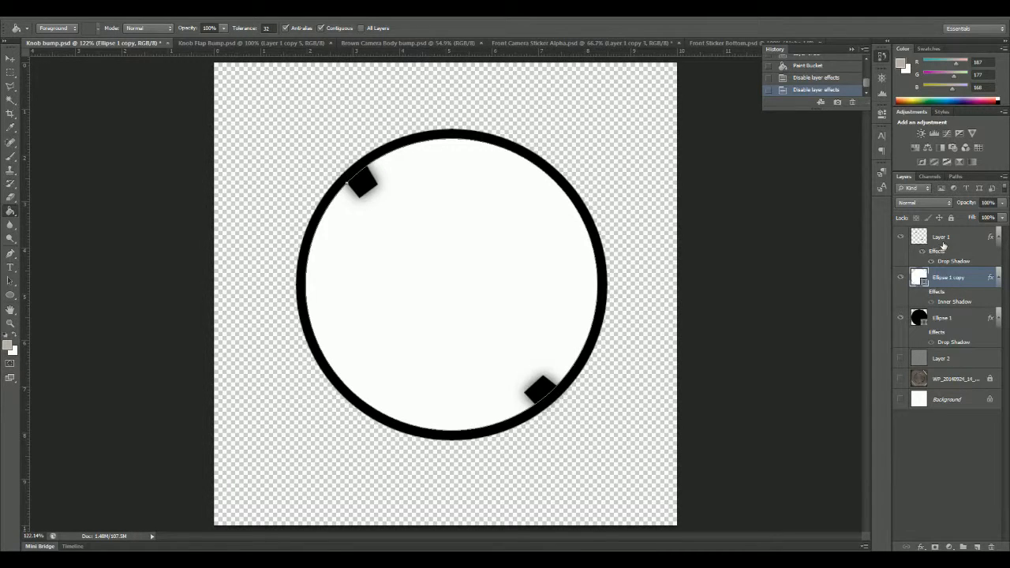
left_click(920, 251)
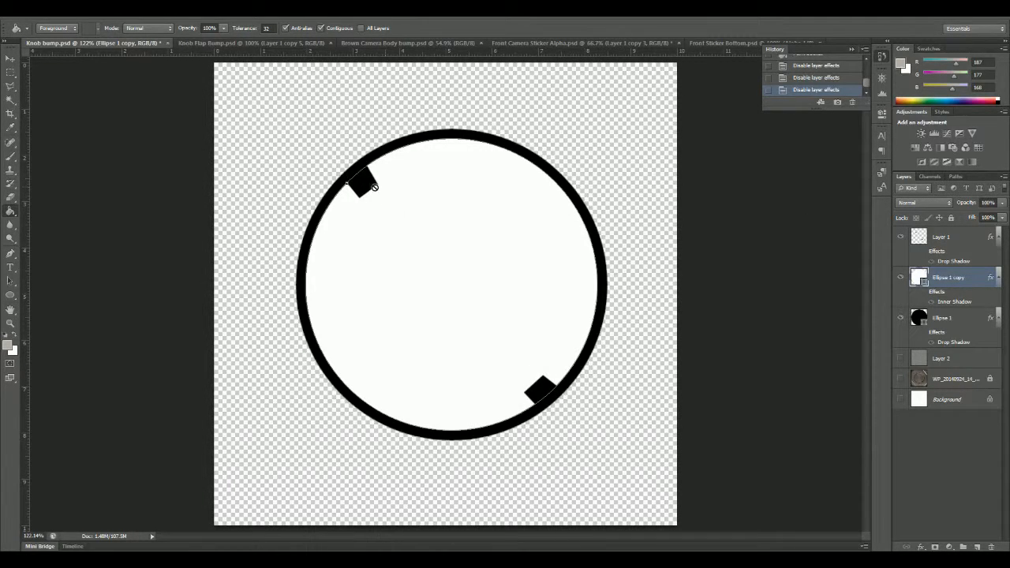
left_click(10, 59)
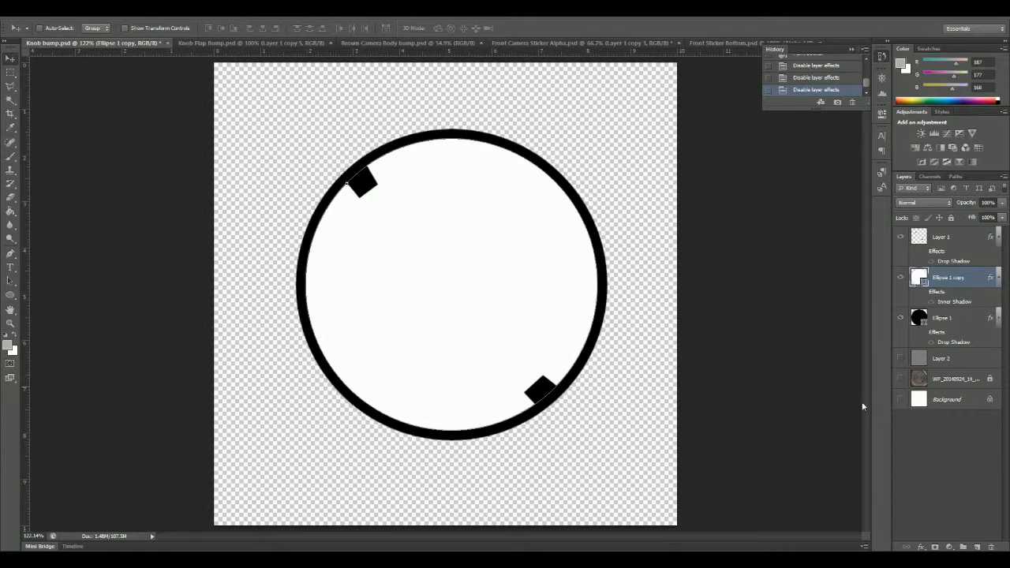
Turn on the drop shadow of the Ellipse 1 layer and apply it with a distance of 0 px.
left_click(925, 333)
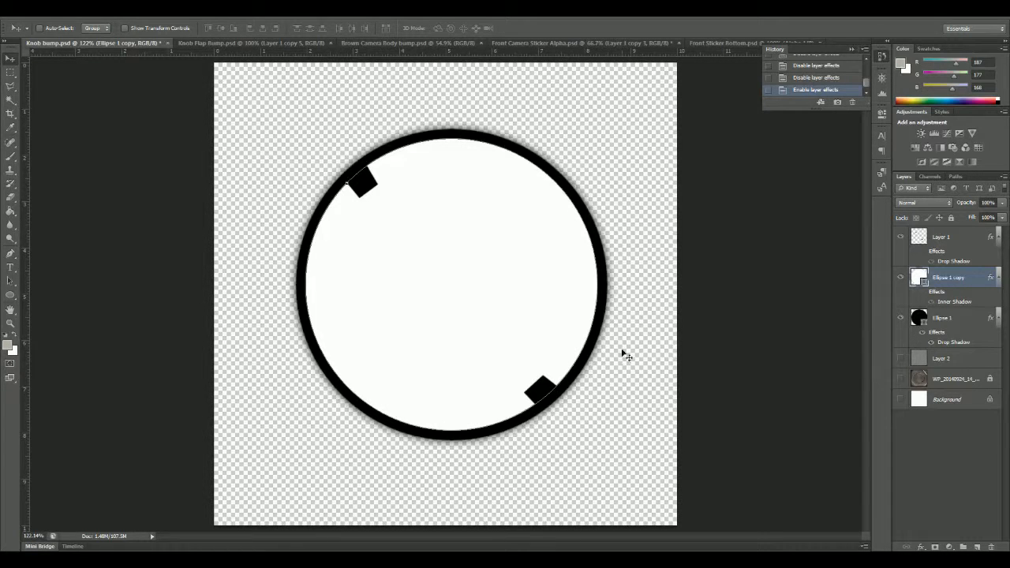
double_click(957, 342)
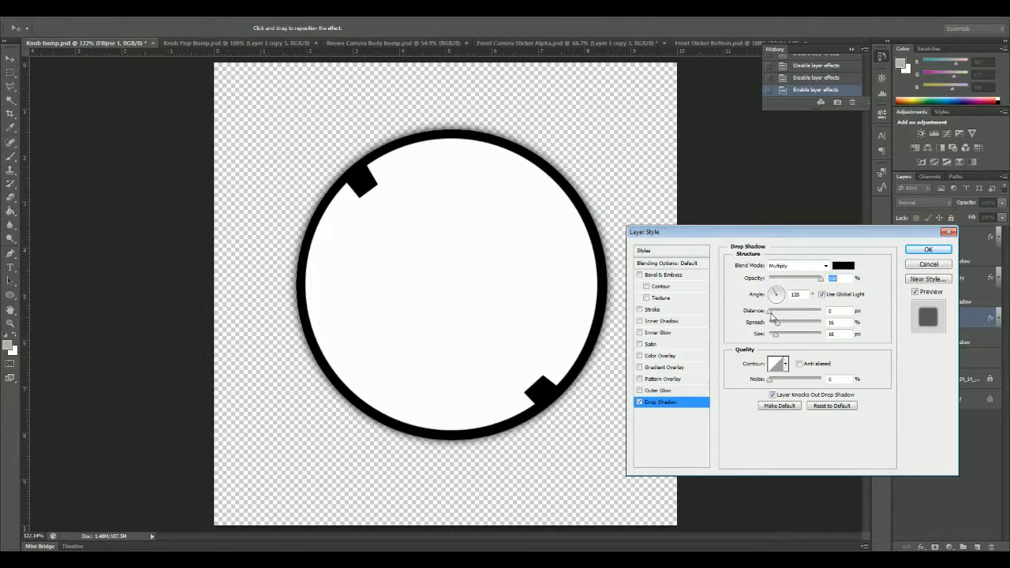
left_click_drag(770, 313, 747, 314)
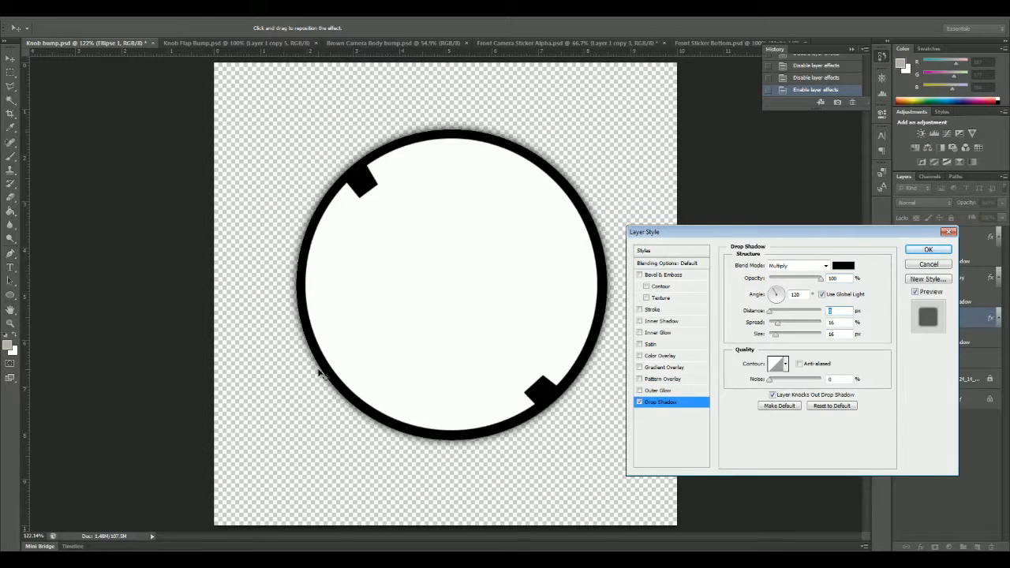
left_click(930, 250)
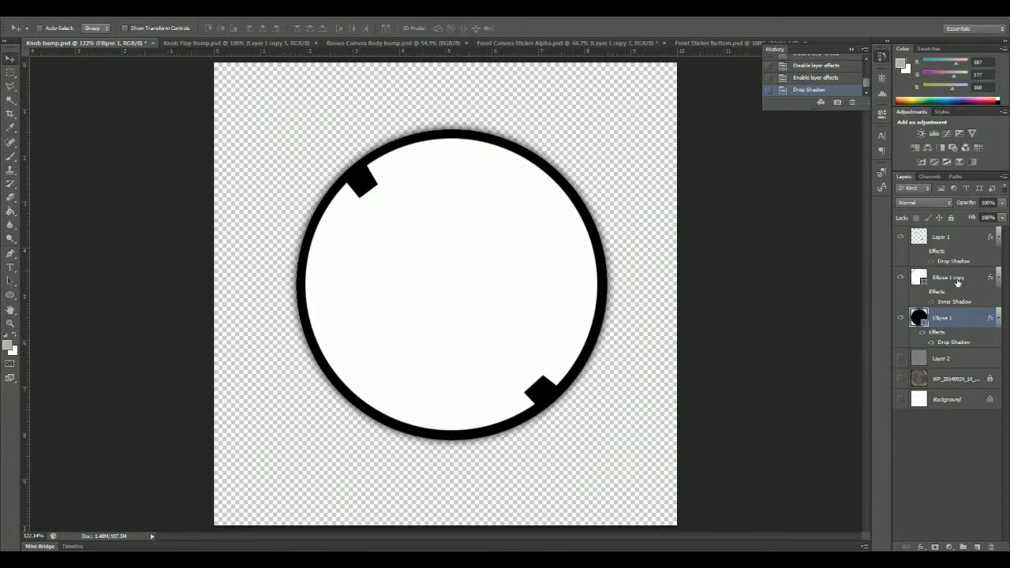
Turn on the inner shadow of Ellipse 1 copy and apply it with a size of 27 px.
left_click(949, 286)
left_click(922, 293)
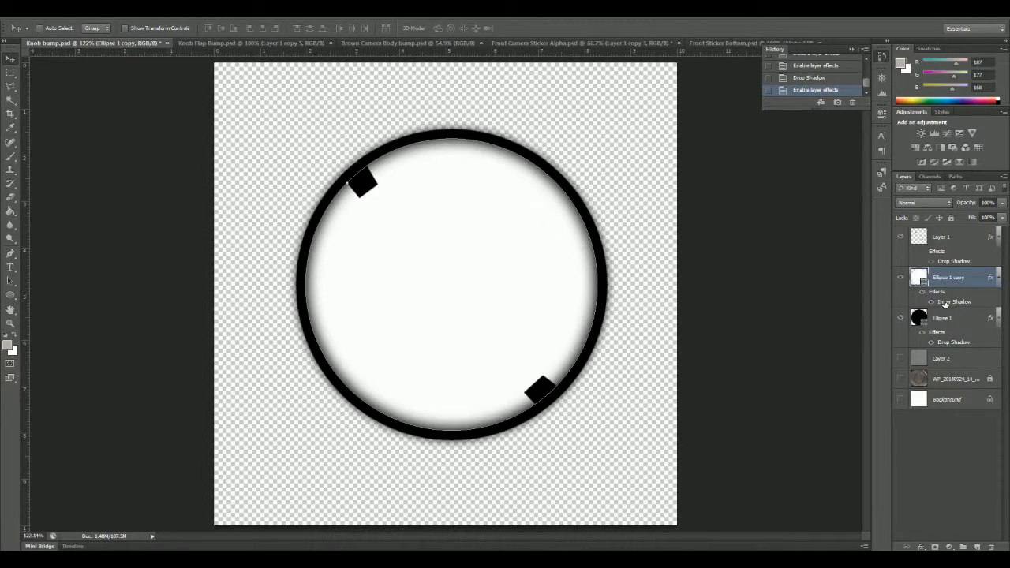
double_click(951, 278)
double_click(976, 282)
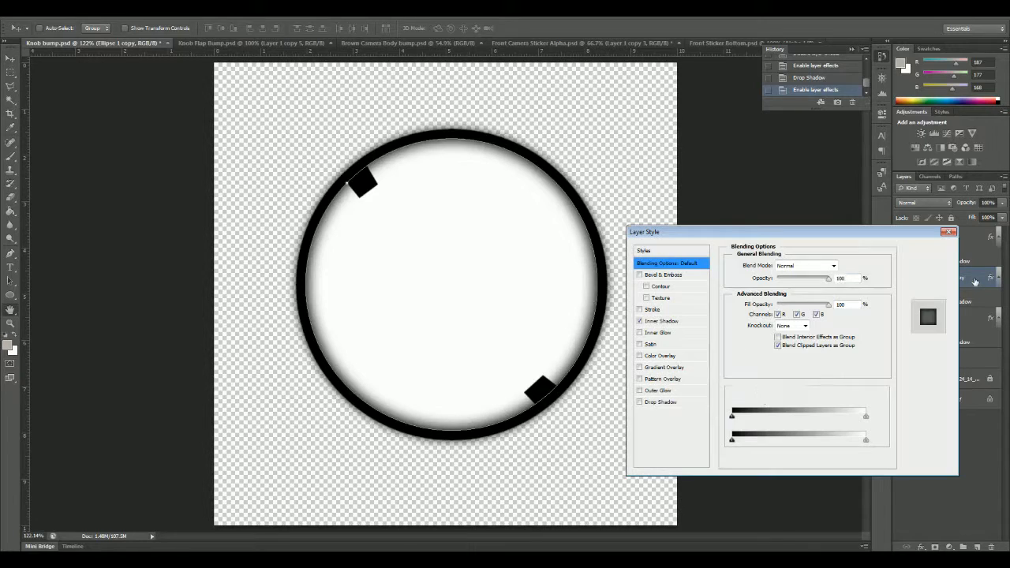
left_click(661, 323)
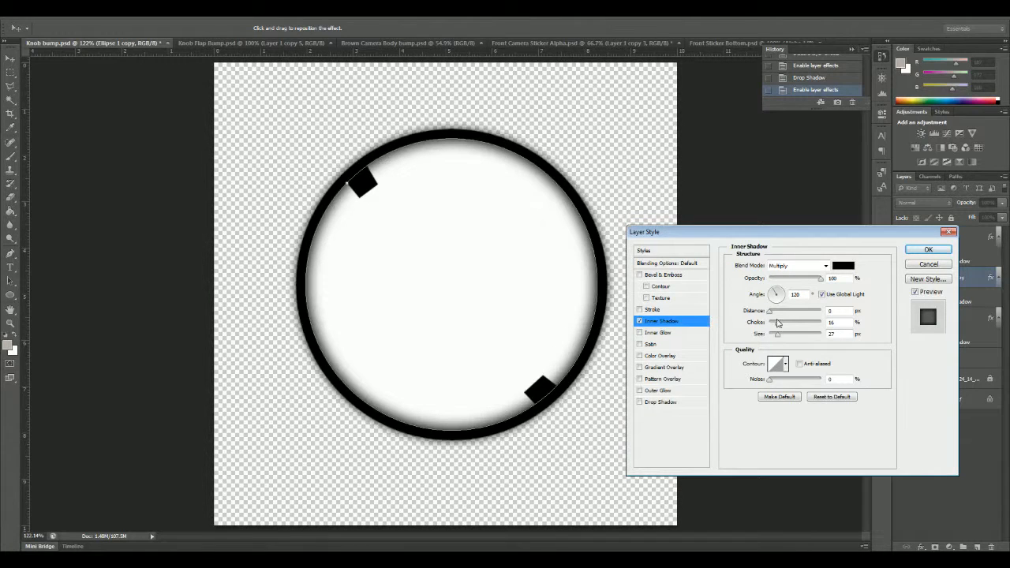
left_click_drag(777, 339, 778, 339)
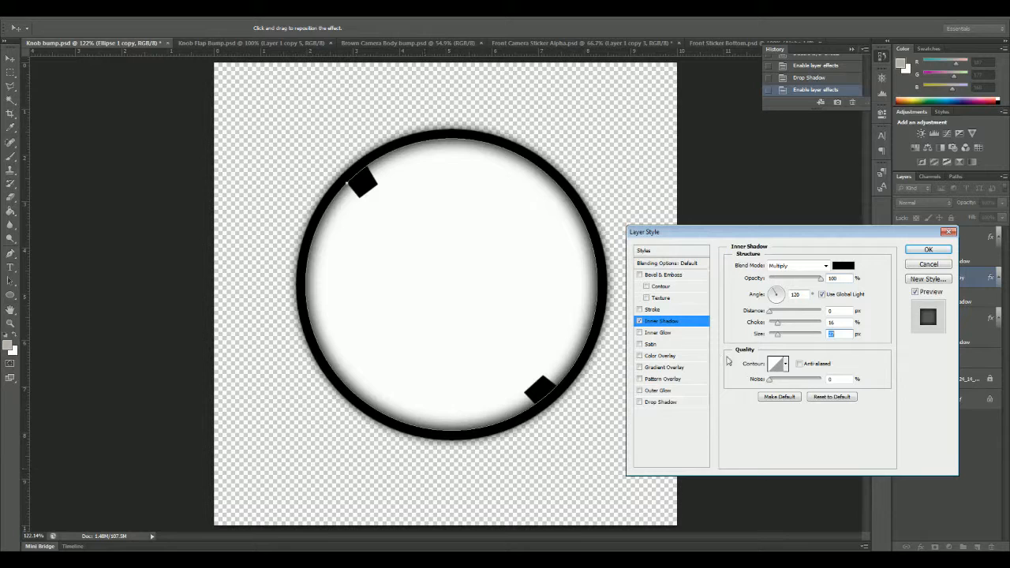
left_click(928, 250)
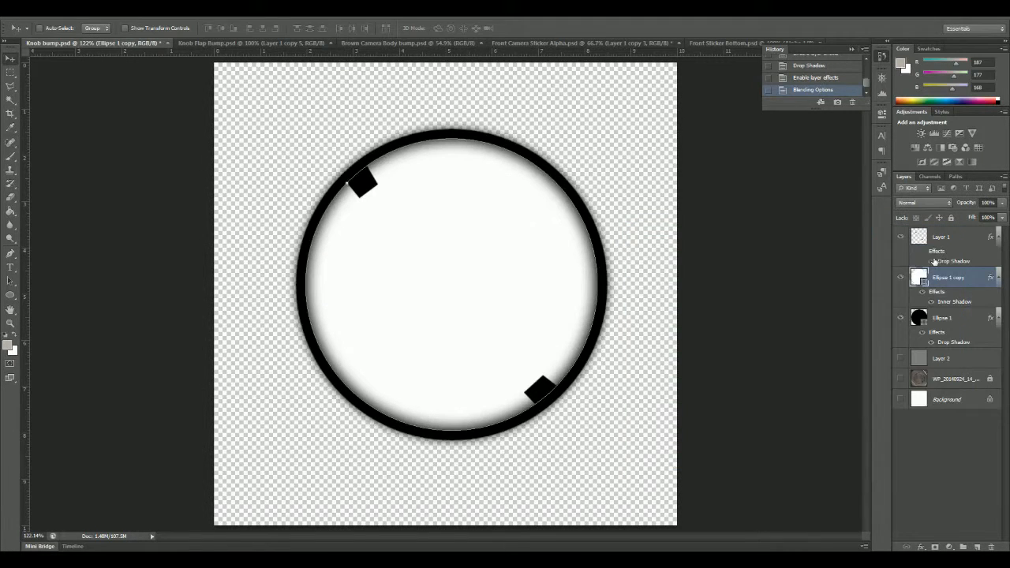
Turn on Layer 1's drop shadow and show the gray Layer 2 background.
left_click(923, 252)
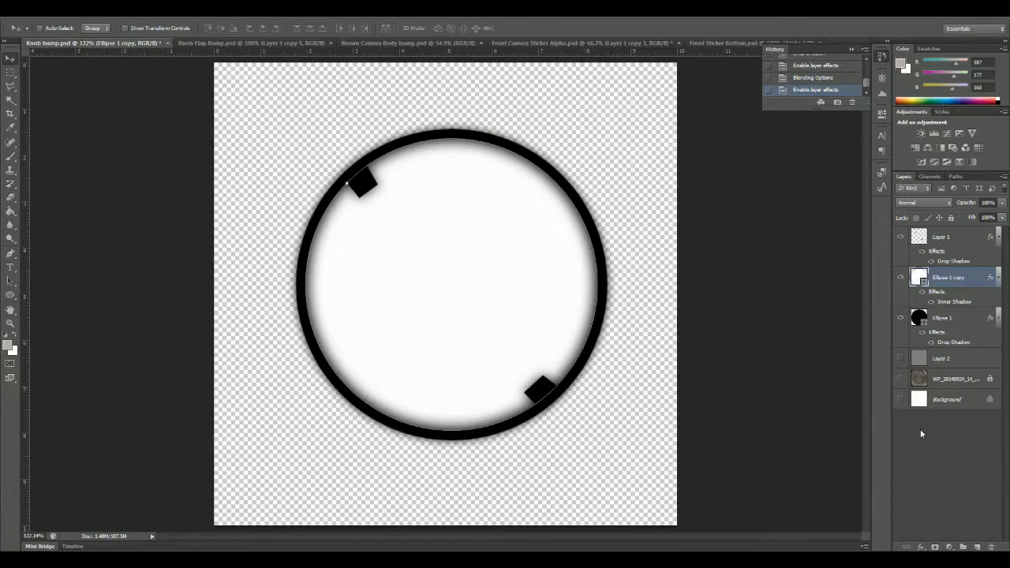
left_click(901, 359)
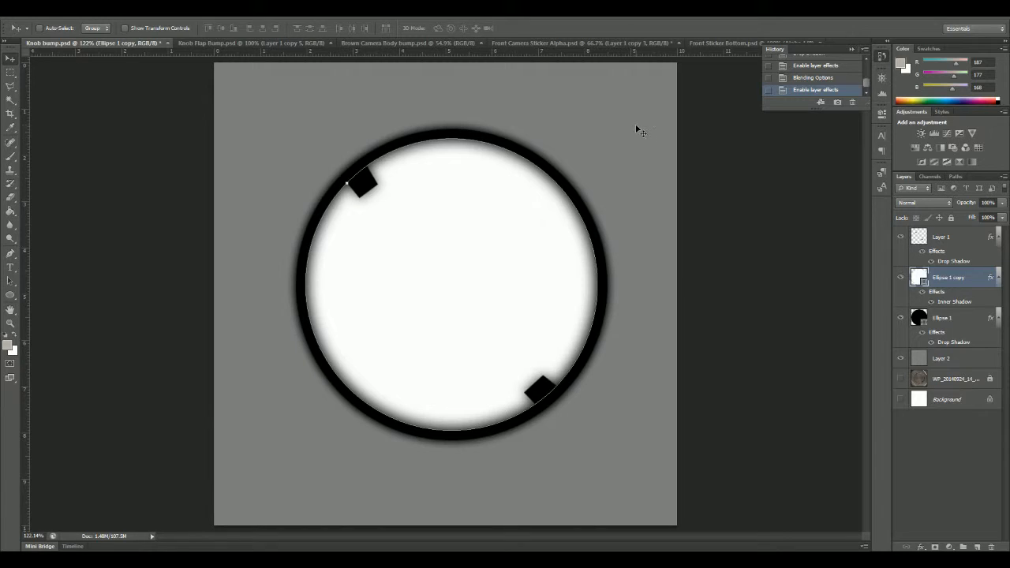
Set the foreground color to a neutral gray with hue 0, saturation 0% and brightness 50%.
left_click(9, 346)
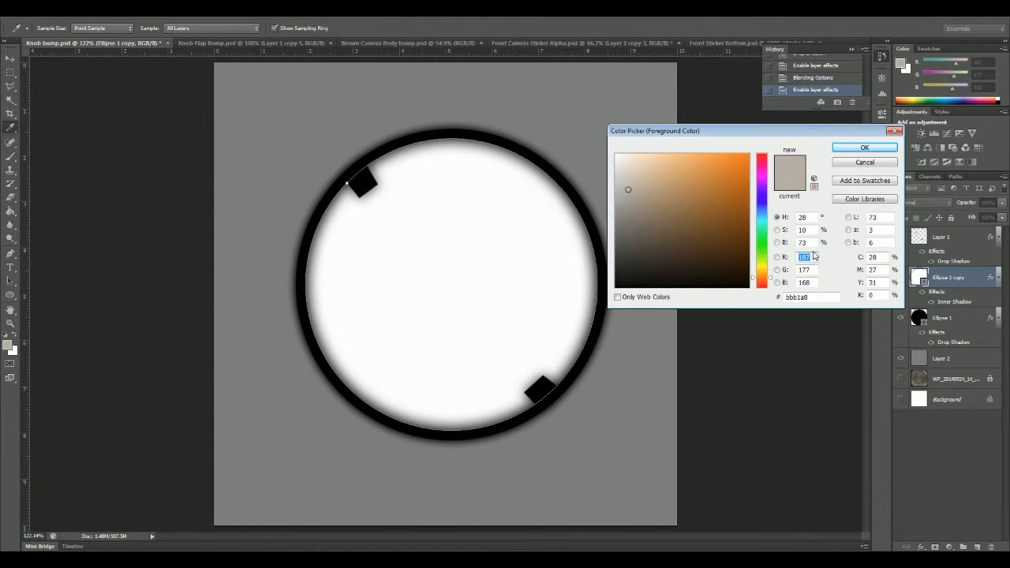
left_click(673, 211)
type("00")
key("Tab")
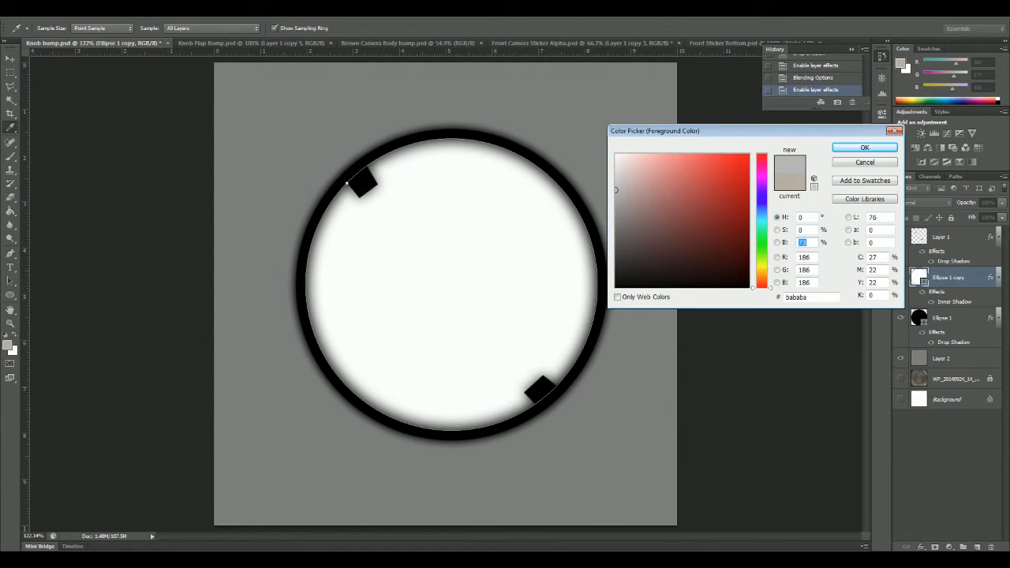
type("50")
key("Return")
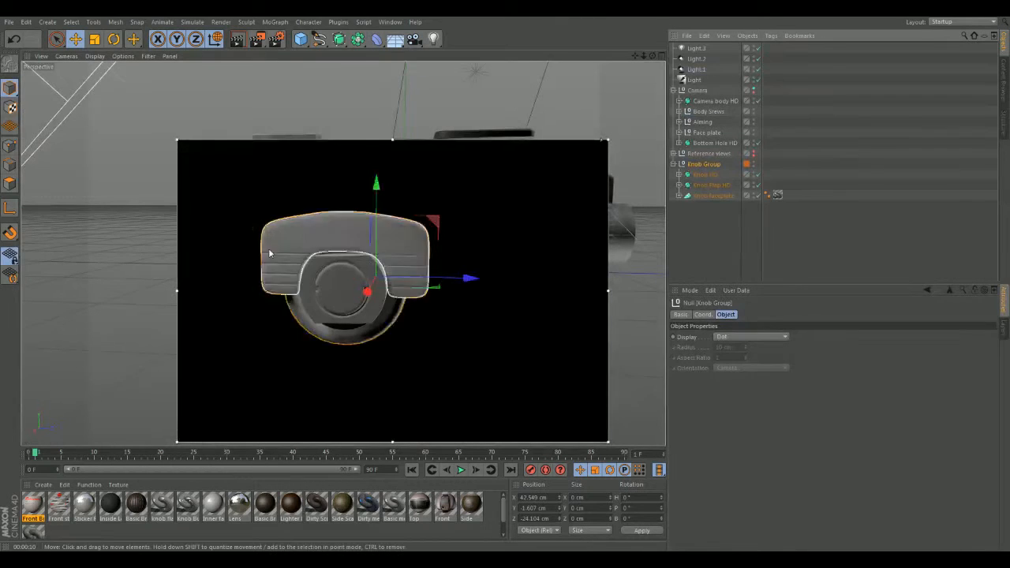
Hide the knob flap and knob faceplate from the render and select the Knob Bump material.
left_click(753, 198)
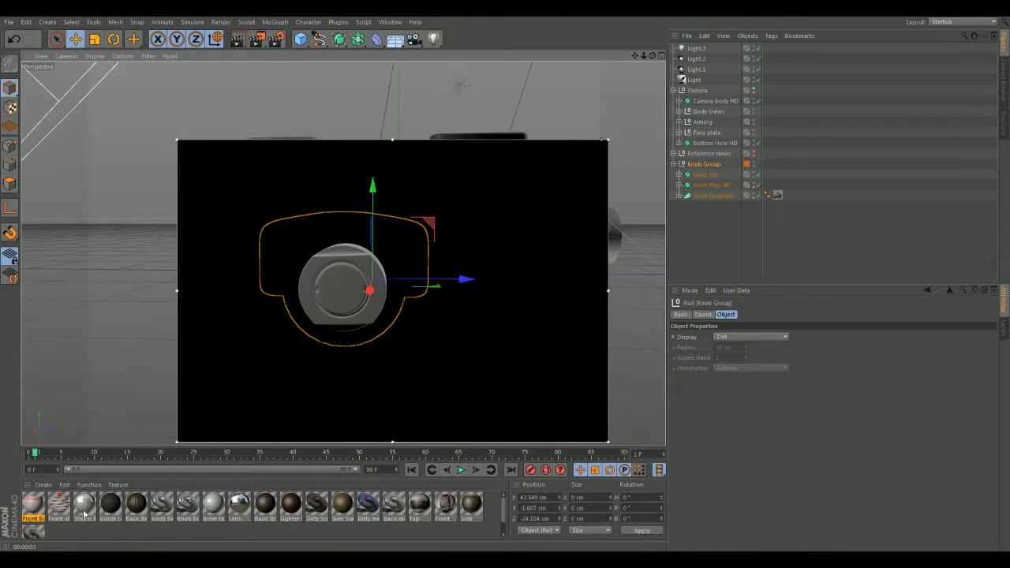
left_click(161, 513)
left_click(188, 510)
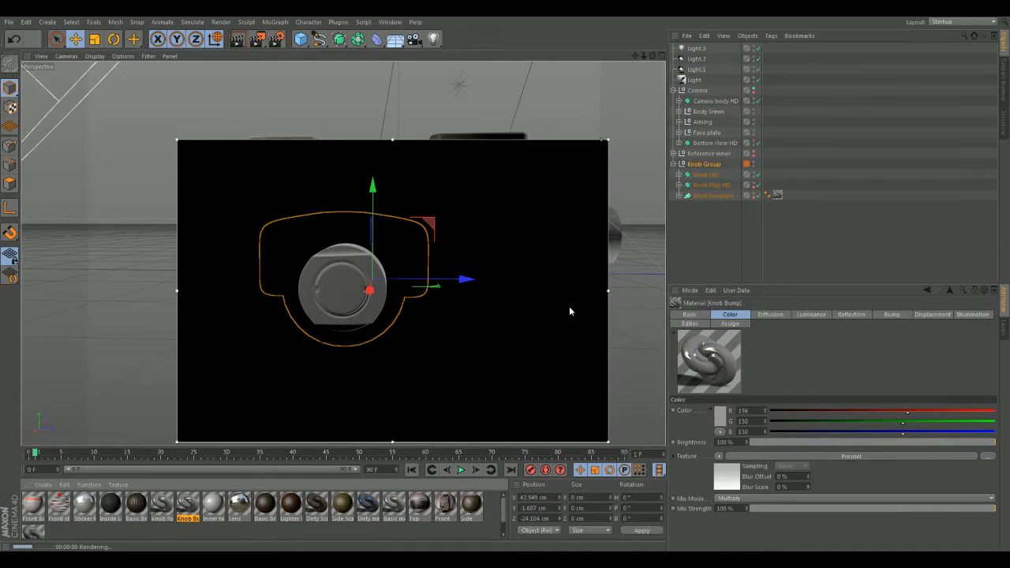
Expand the Knob HD object and examine the settings of the knob's Basic metal texture and Knob Bump texture tags.
left_click(680, 174)
left_click(789, 185)
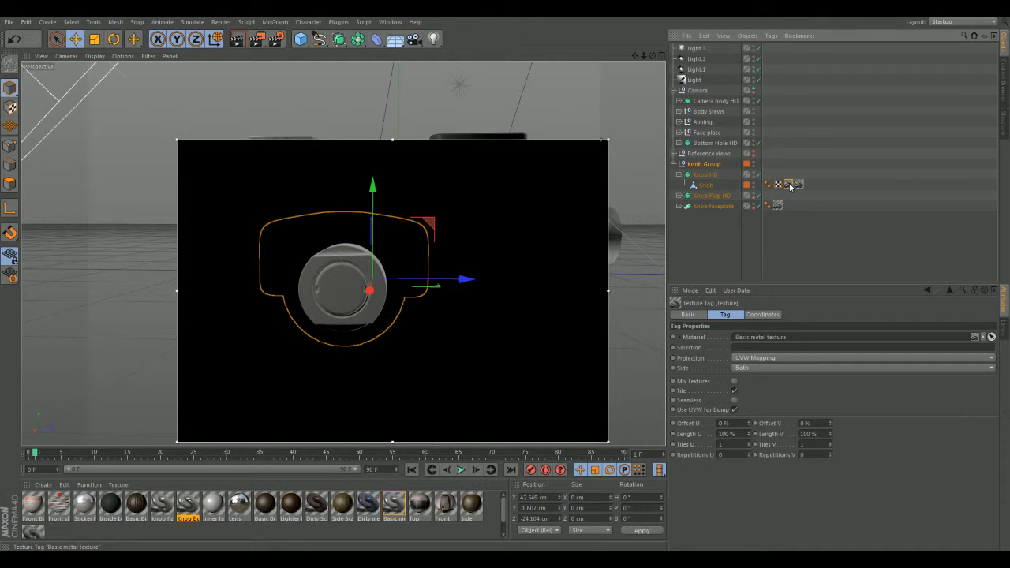
left_click(789, 185)
left_click(788, 184)
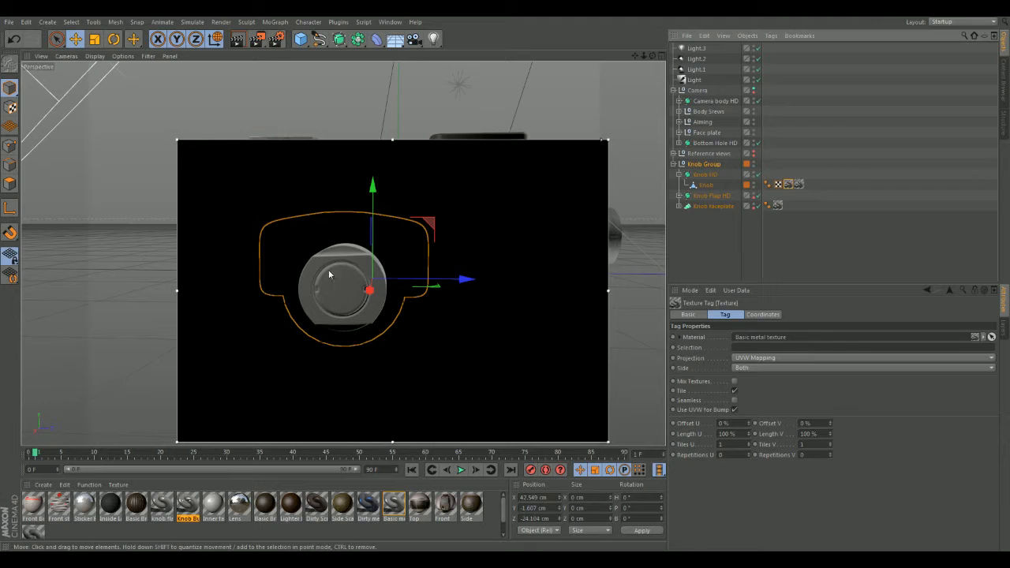
left_click(798, 184)
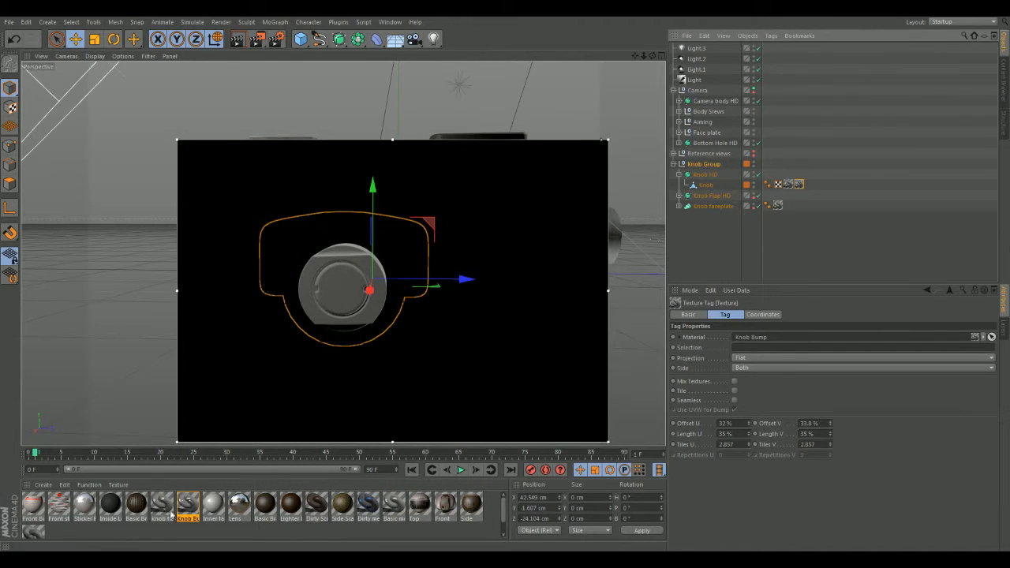
Open the Knob Bump material in its own editor and review its Diffusion, Luminance, Reflection, Bump and Displacement channels.
double_click(187, 509)
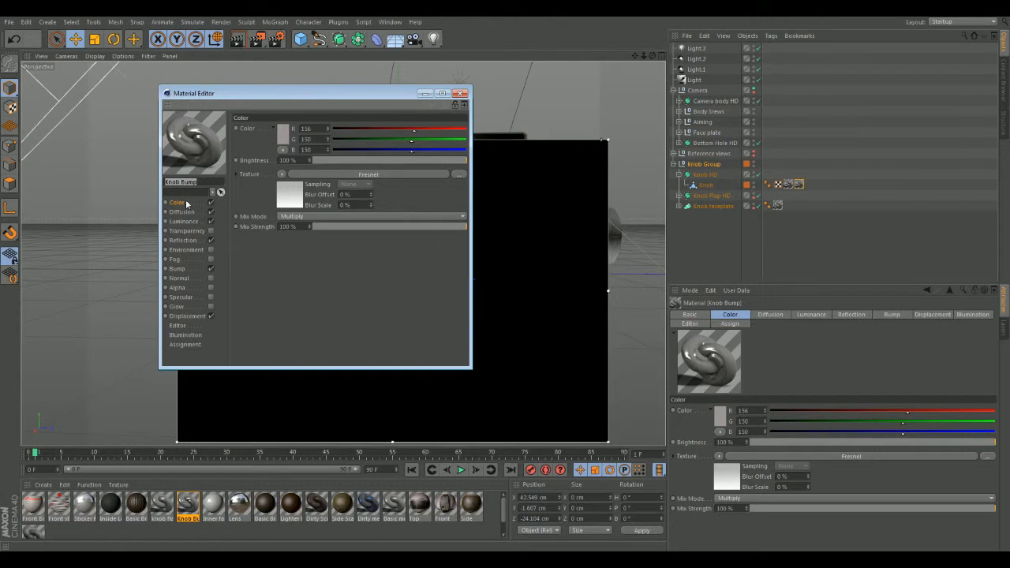
left_click_drag(286, 95, 732, 97)
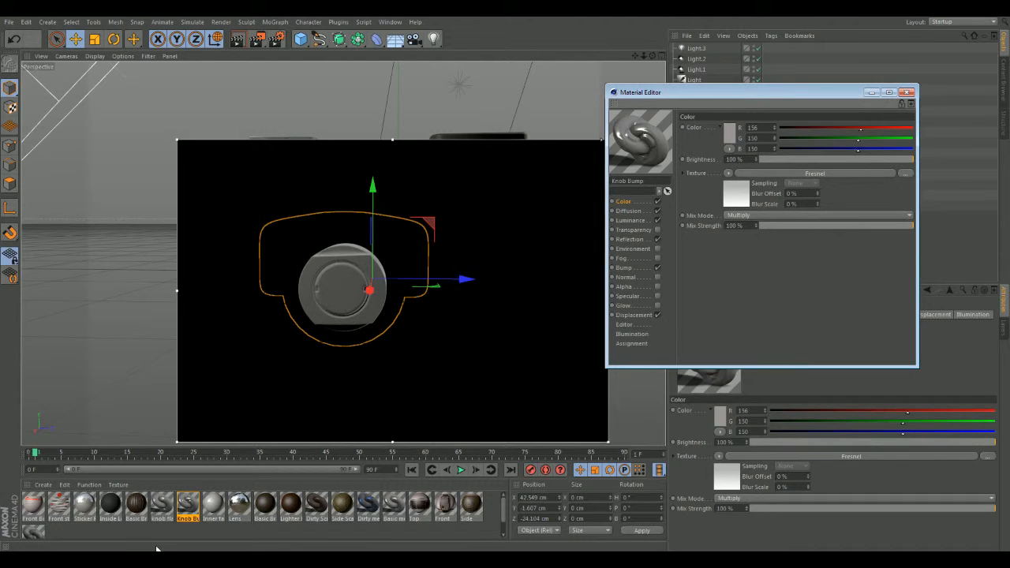
left_click(623, 210)
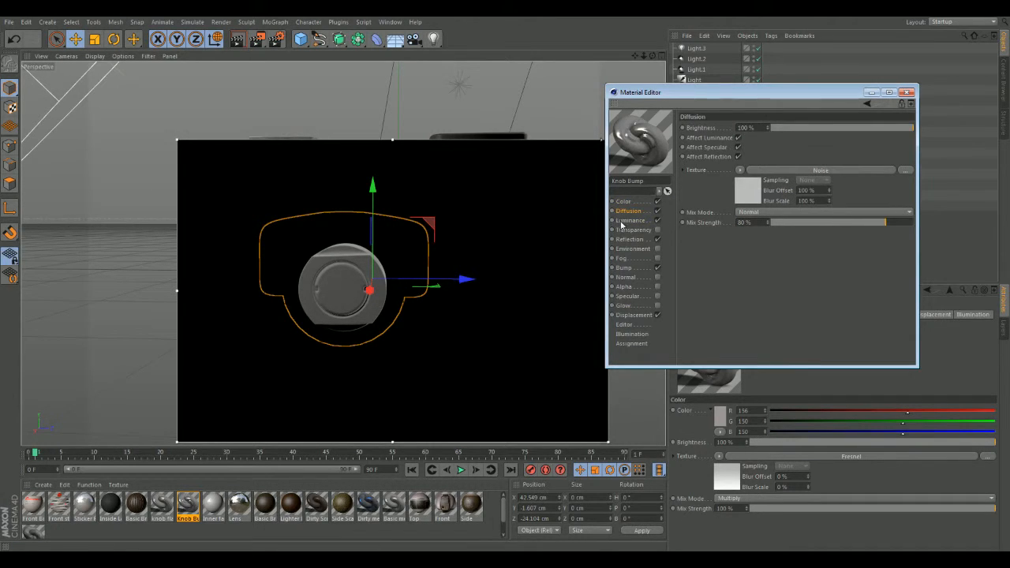
left_click(623, 221)
left_click(623, 240)
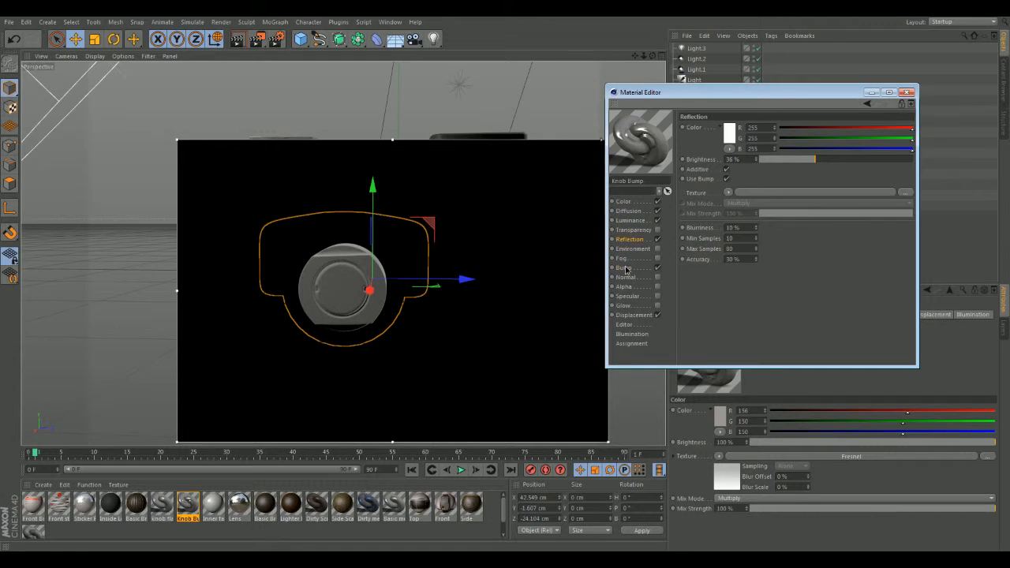
left_click(626, 269)
left_click(635, 315)
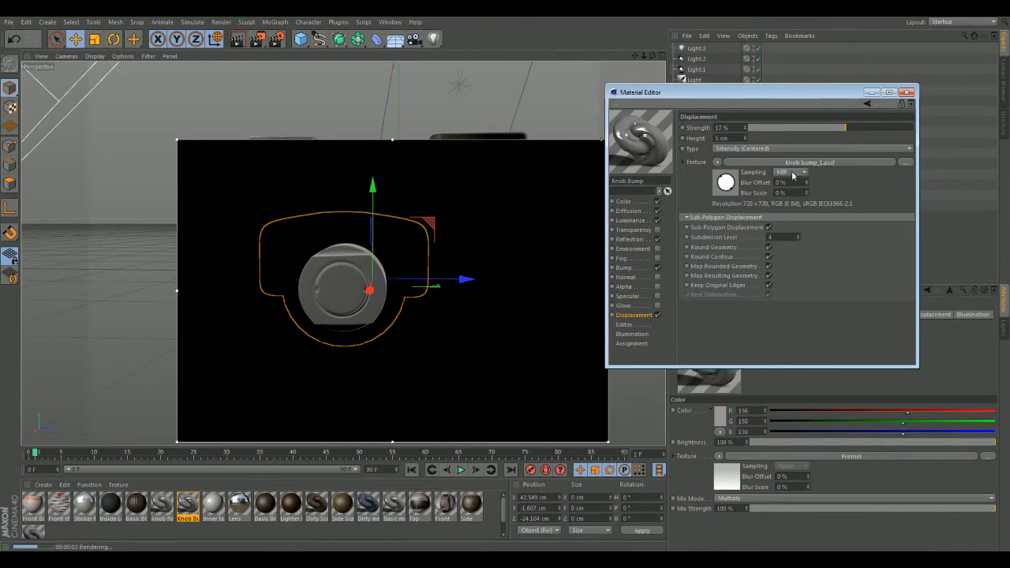
Load the Knob bump image as the displacement texture, copying it to the project location, and minimize the material editor.
left_click(903, 162)
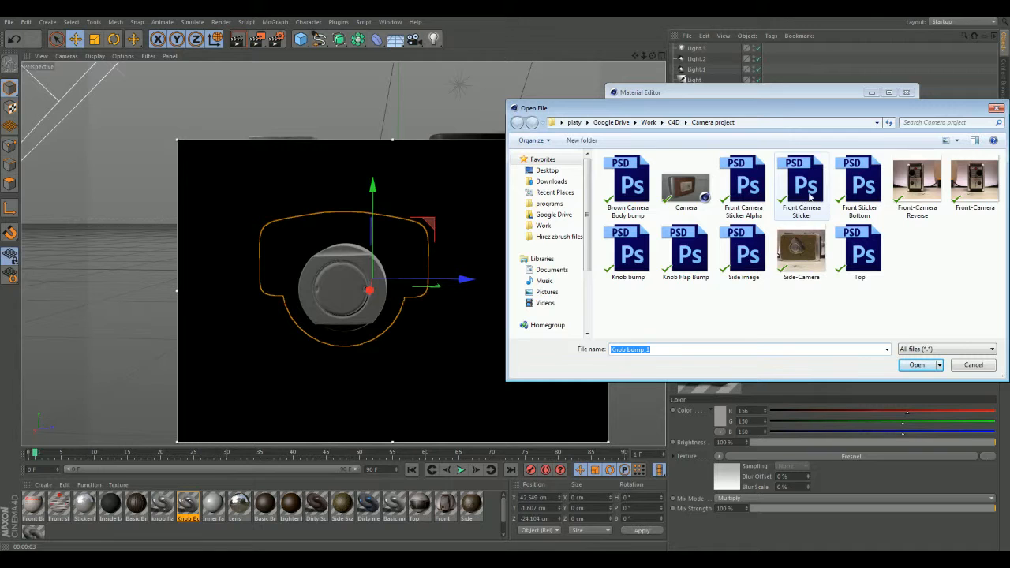
left_click(637, 256)
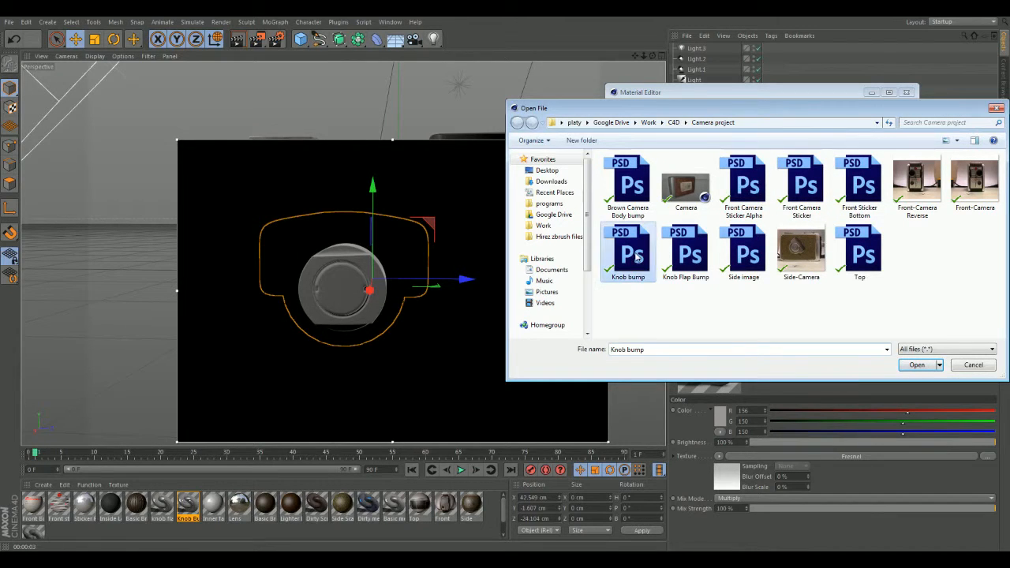
left_click(916, 365)
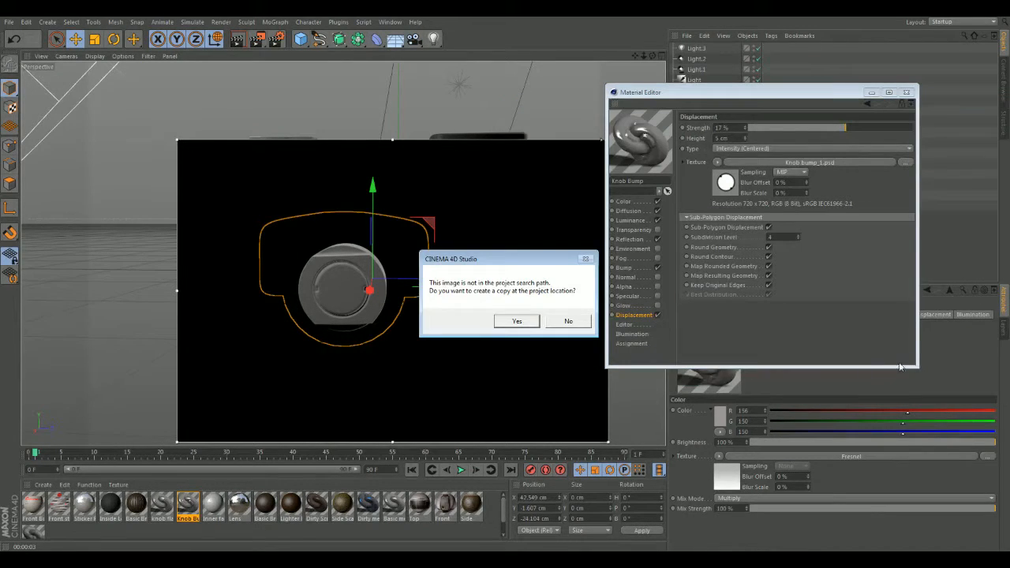
left_click(518, 322)
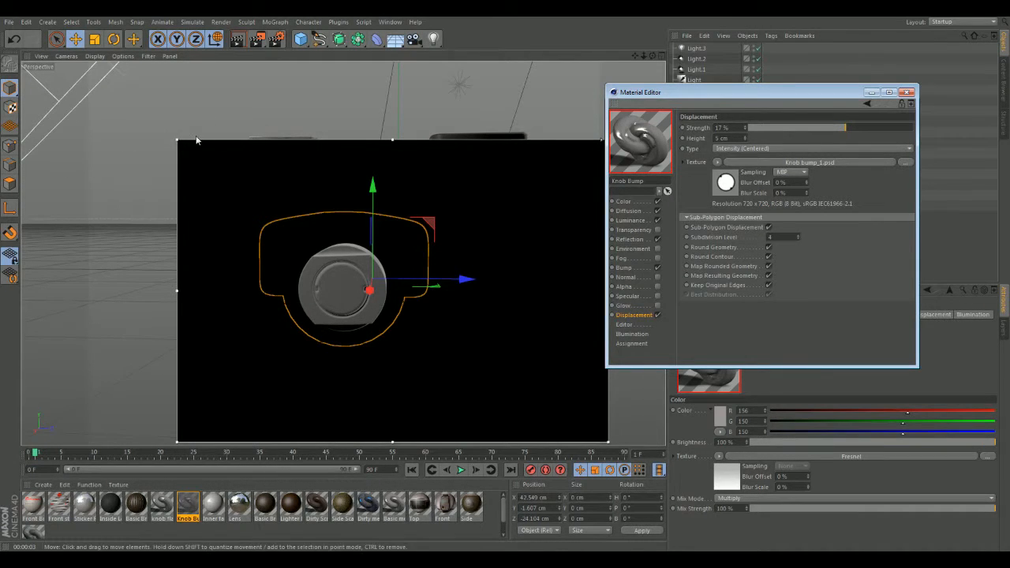
left_click(876, 94)
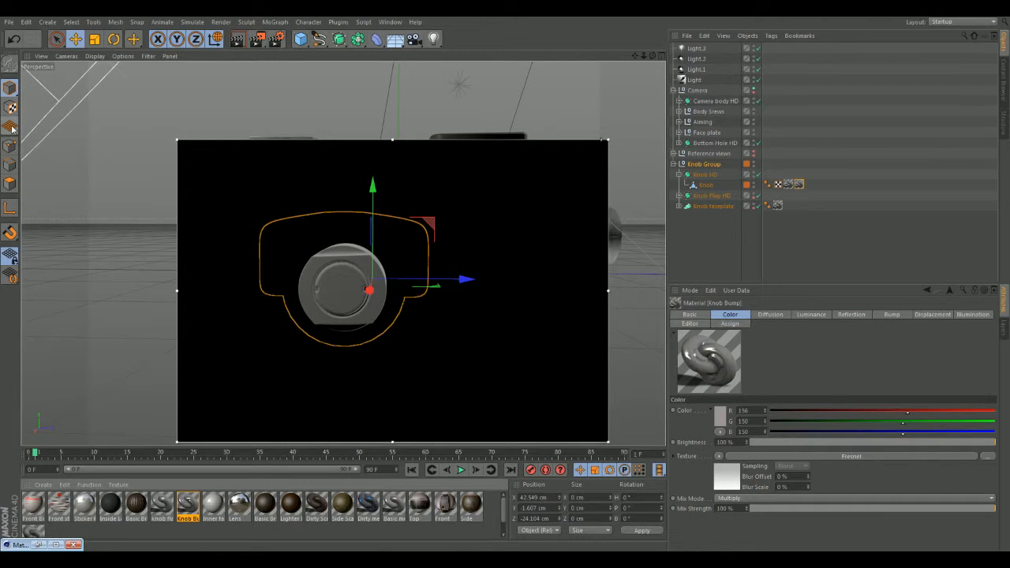
Activate texture mode for the knob's Knob Bump tag and shift the flat projection to a V offset of 26%.
left_click_drag(98, 246, 118, 234, "alt")
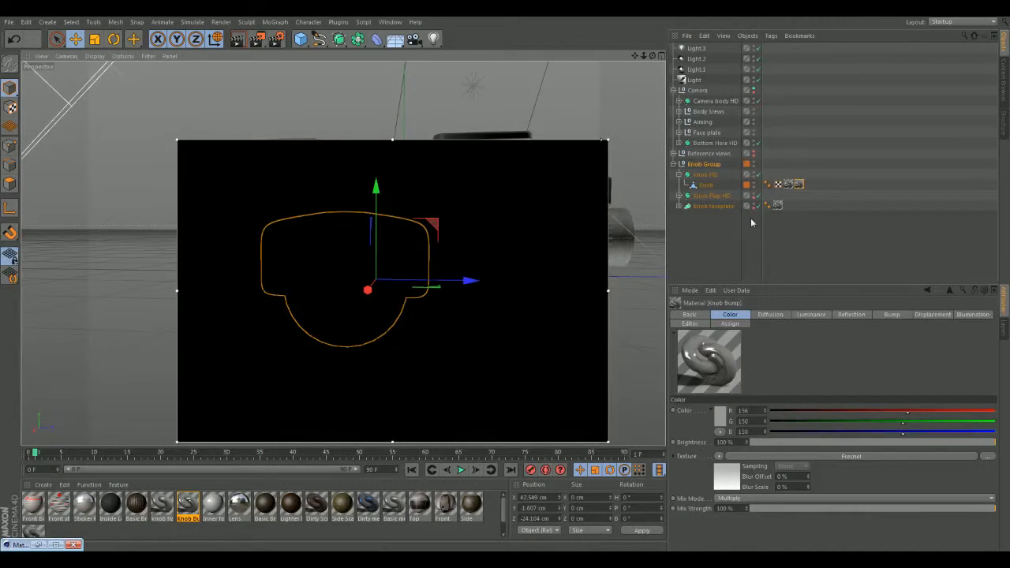
left_click(799, 184)
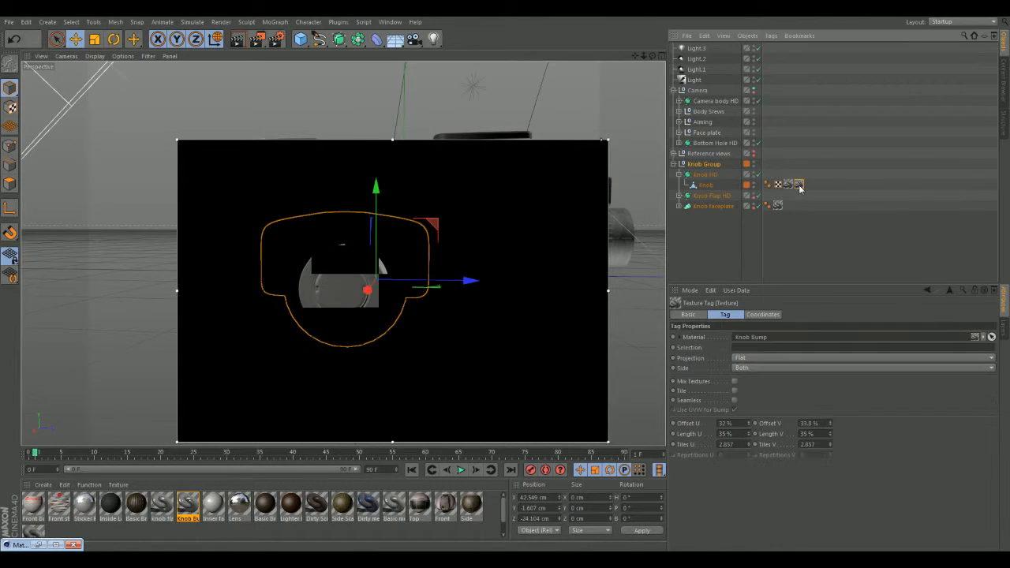
left_click(9, 107)
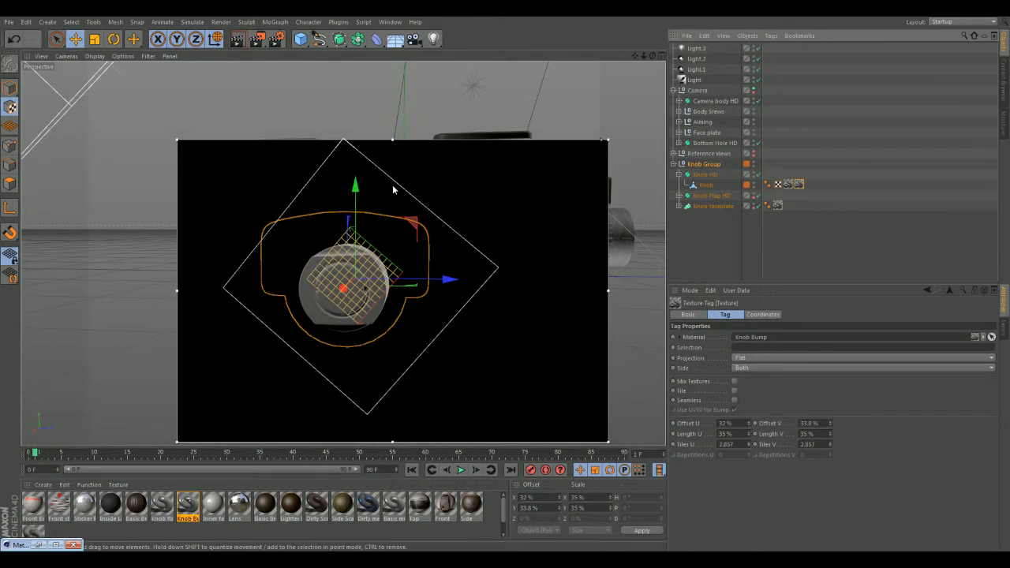
mouse_move(355, 185)
left_mouse_down()
mouse_move(365, 155)
mouse_move(366, 178)
mouse_move(356, 183)
mouse_move(355, 173)
left_mouse_up()
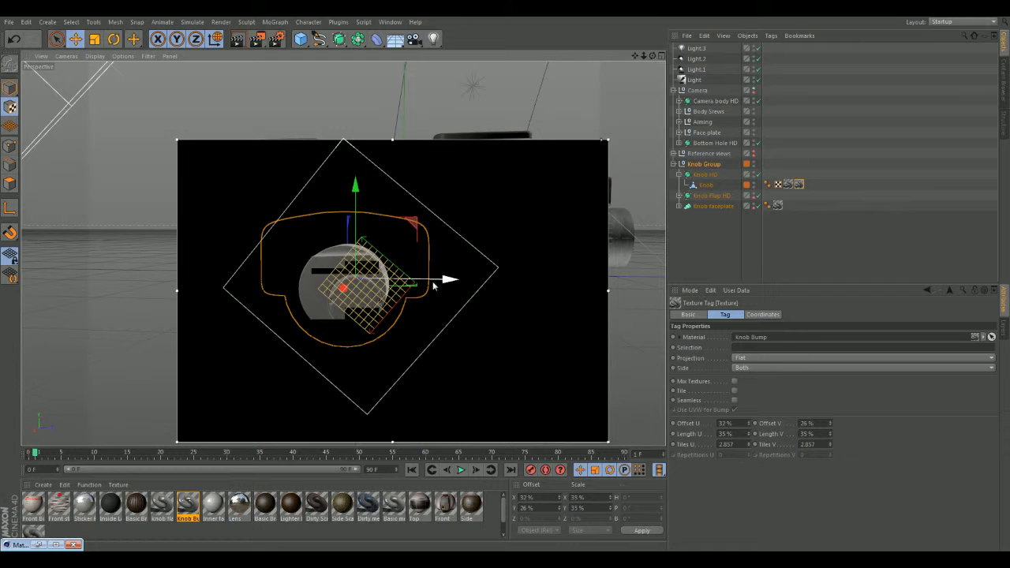
Try shifting the Knob Bump projection on the knob to a U offset of 34.4% and a V offset of 34.8%.
mouse_move(344, 290)
left_mouse_down()
mouse_move(357, 293)
mouse_move(335, 275)
left_mouse_up()
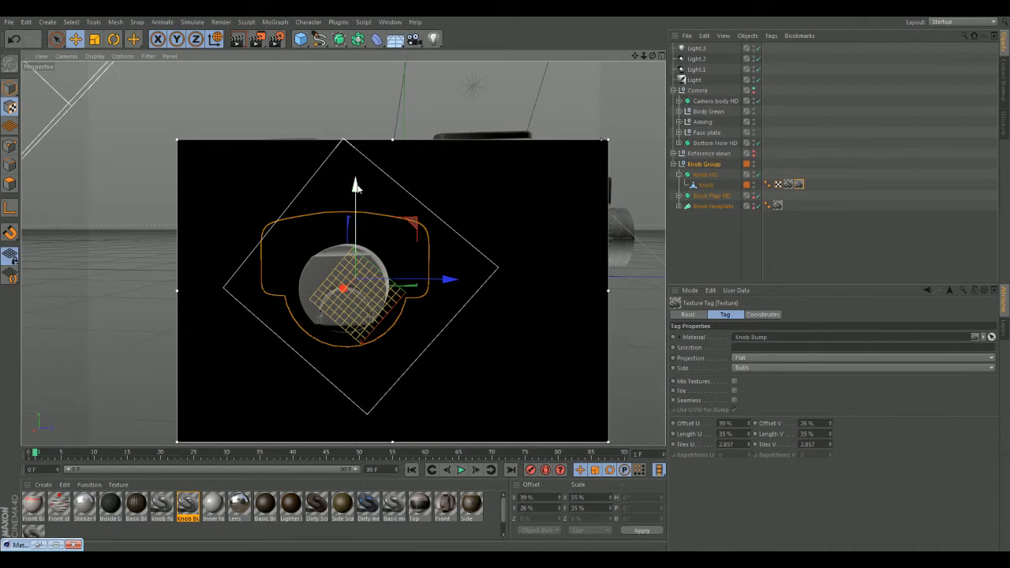
left_click_drag(356, 186, 345, 212)
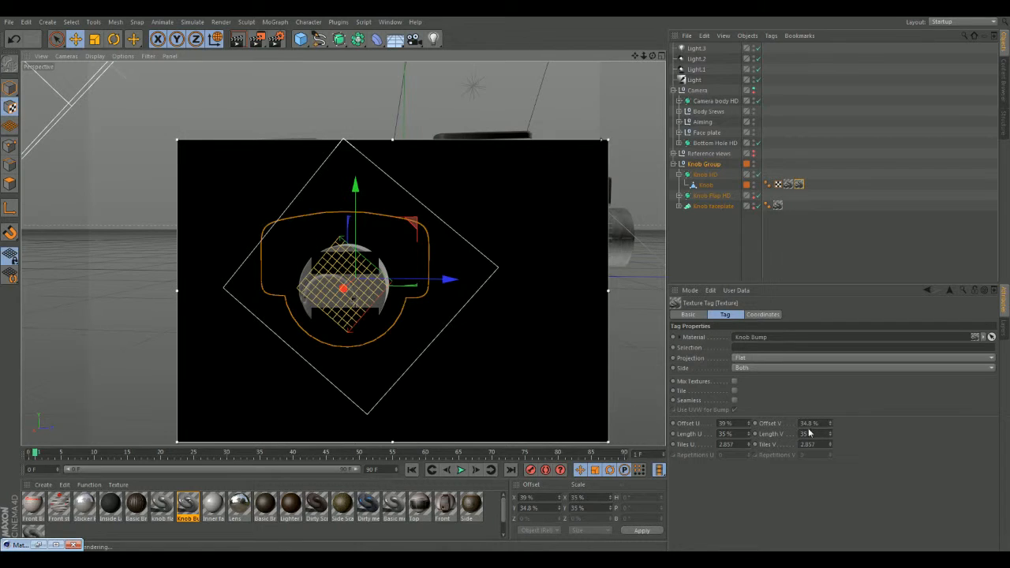
left_click_drag(345, 289, 332, 293)
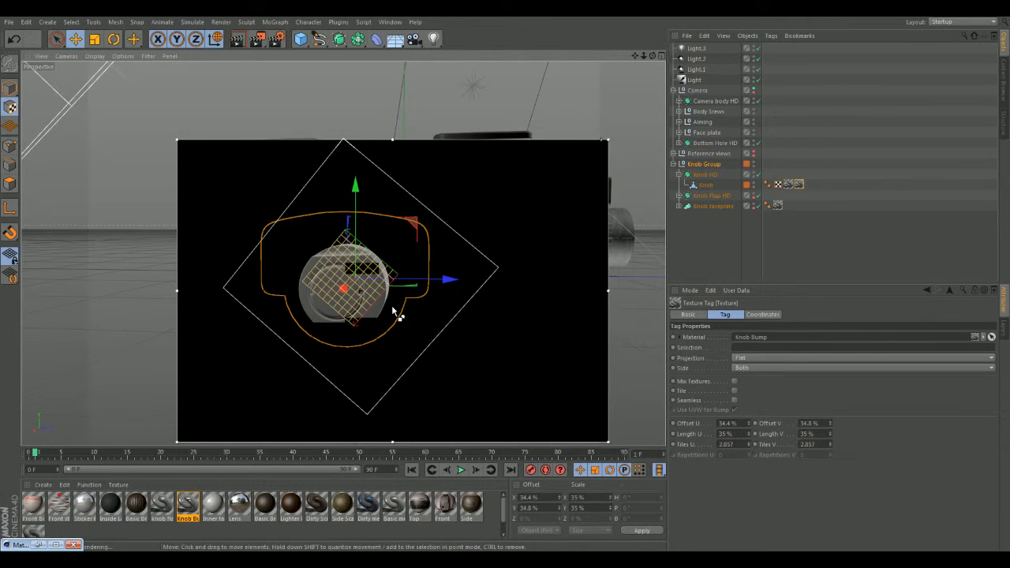
Undo the last projection shifts and move the Knob Bump texture to a V offset of 30.6%.
left_click_drag(391, 312, 389, 297)
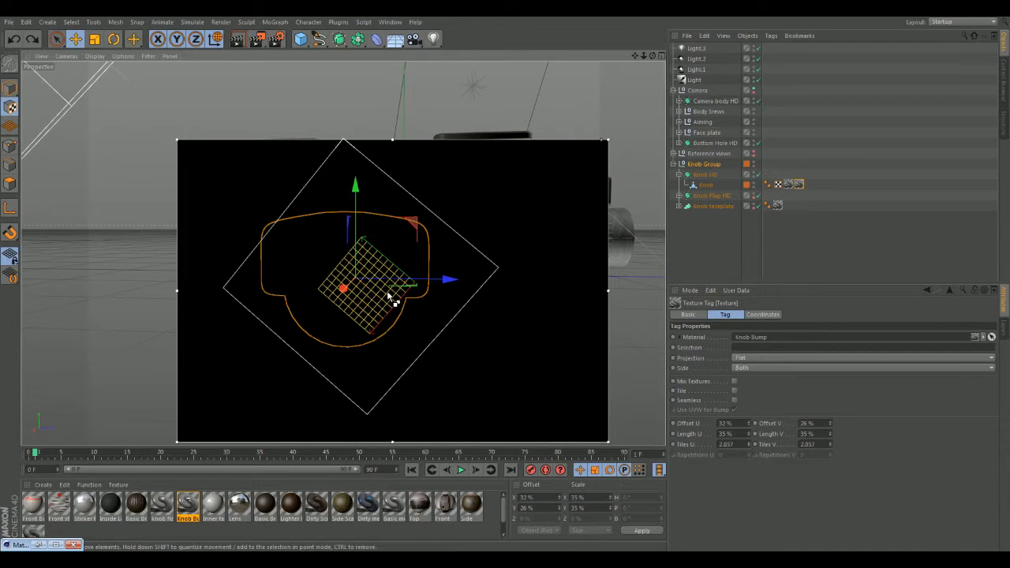
left_click_drag(389, 299, 388, 299)
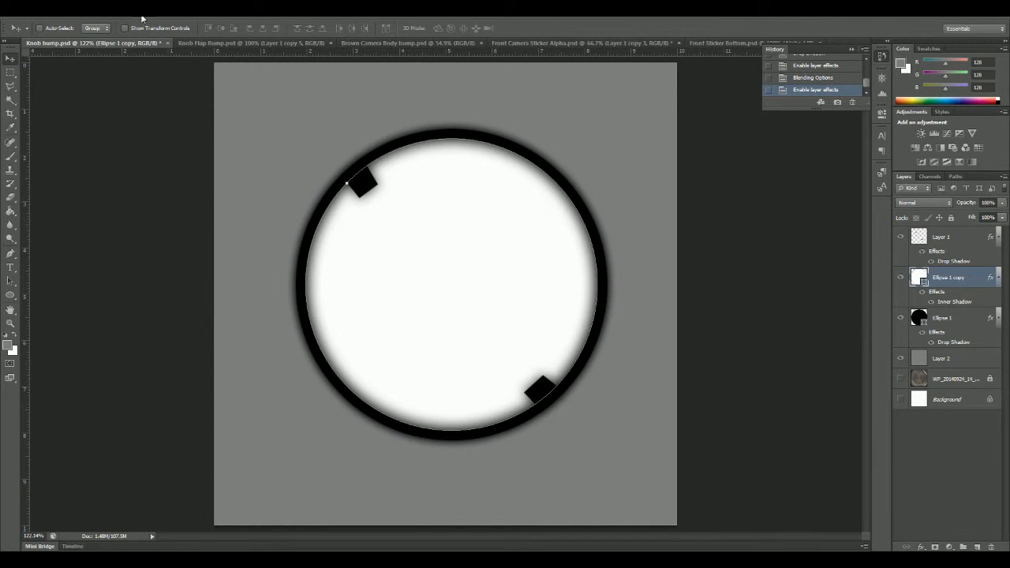
In Photoshop, hide the gray Layer 2 background in Knob bump.psd and save the file.
left_click(189, 10)
mouse_move(118, 10)
left_click(796, 306)
left_click(901, 358)
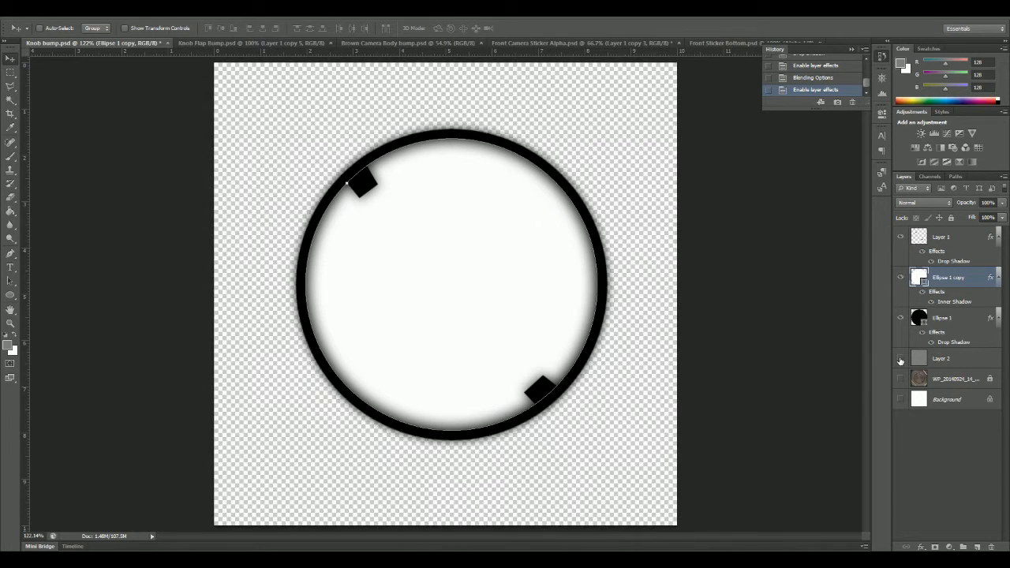
left_click(30, 9)
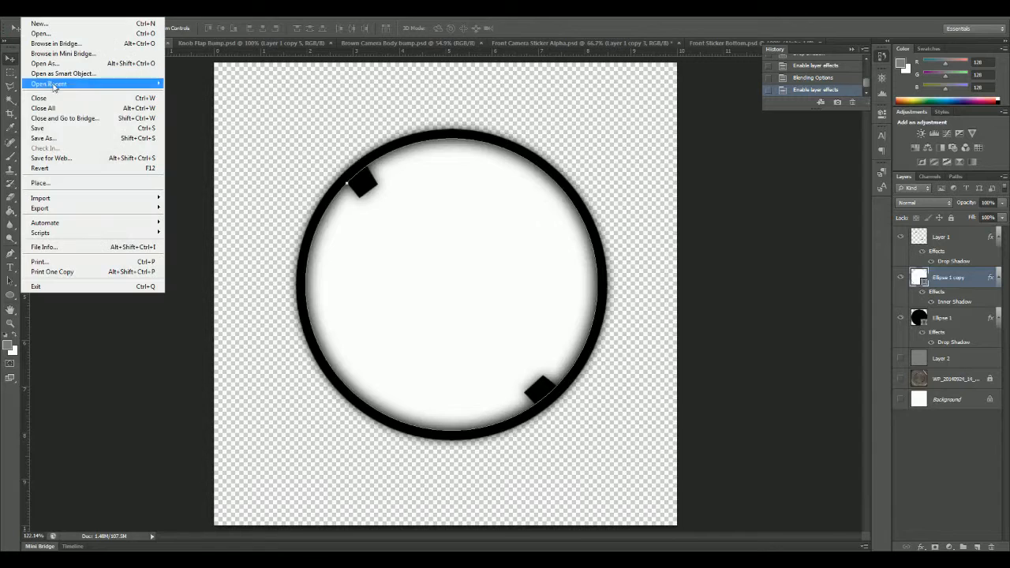
left_click(65, 129)
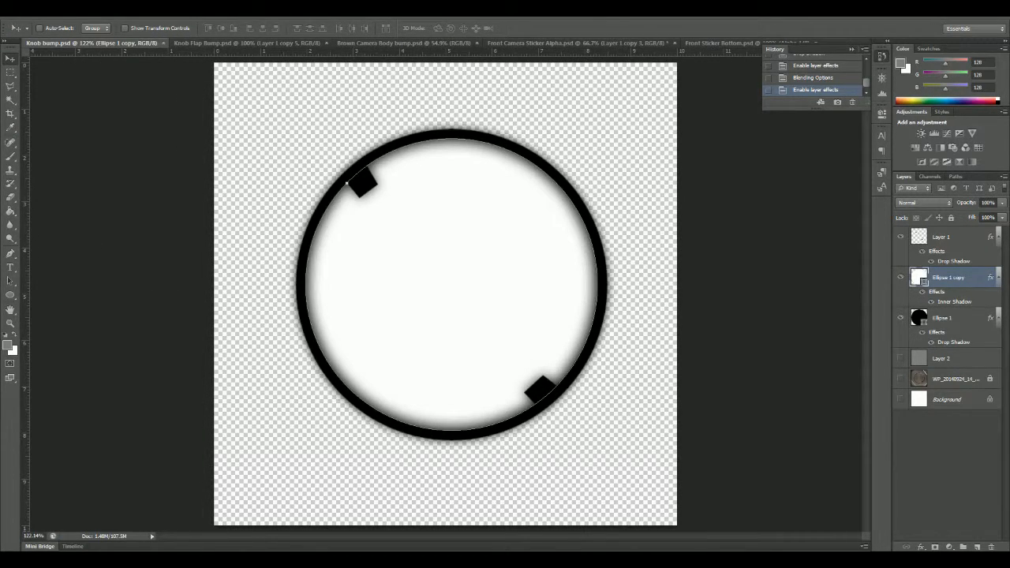
Back in Cinema 4D, load the Knob bump image as the Knob Bump material's displacement texture, copying it to the project location.
key("alt+Tab")
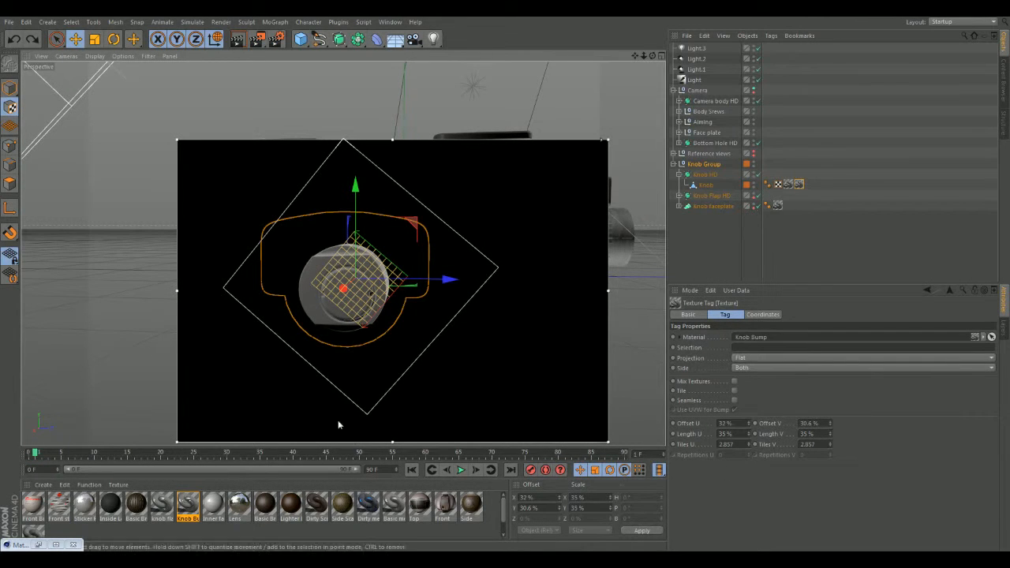
left_click(199, 505)
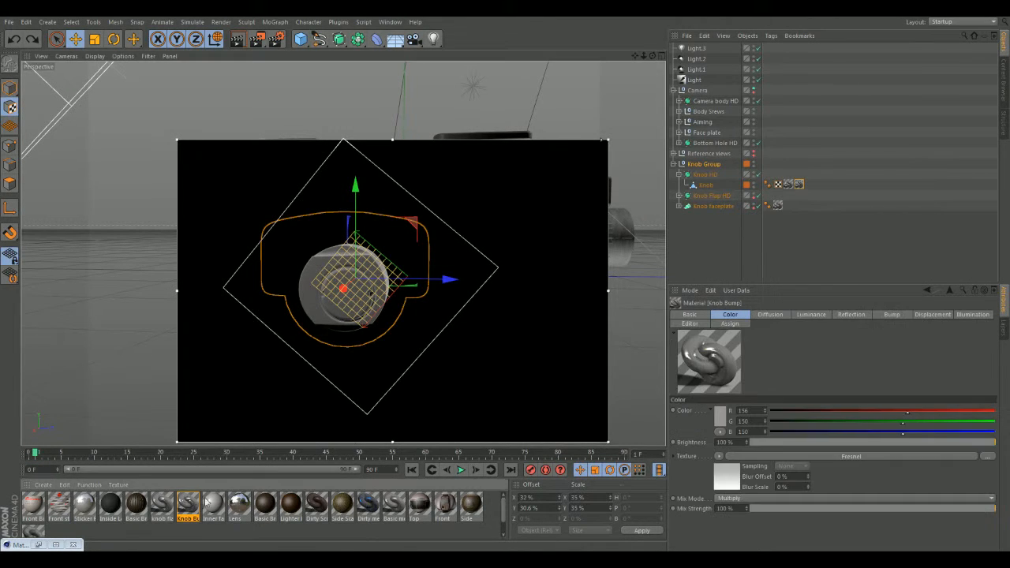
left_click(934, 315)
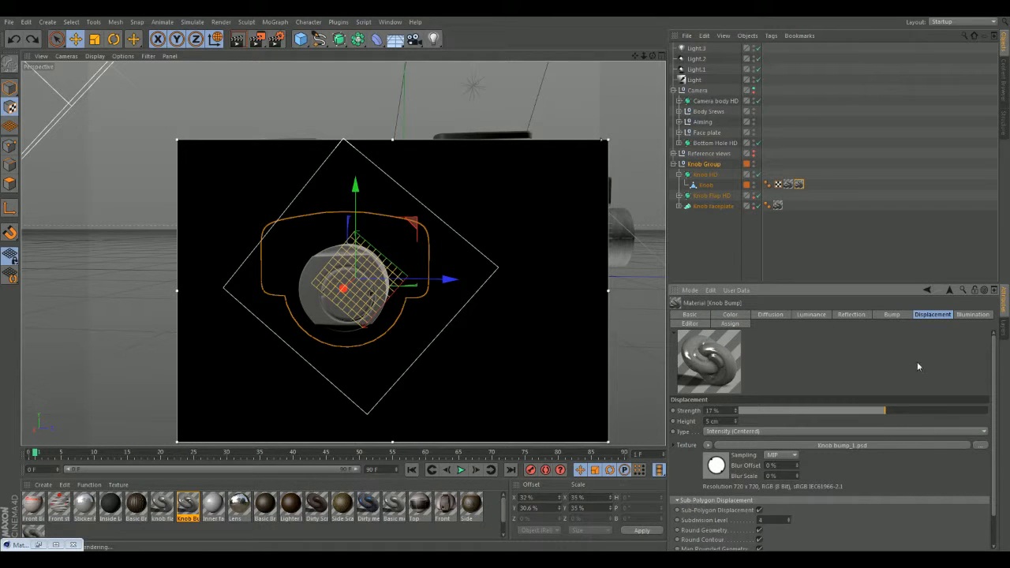
scroll(878, 483, "down", 1)
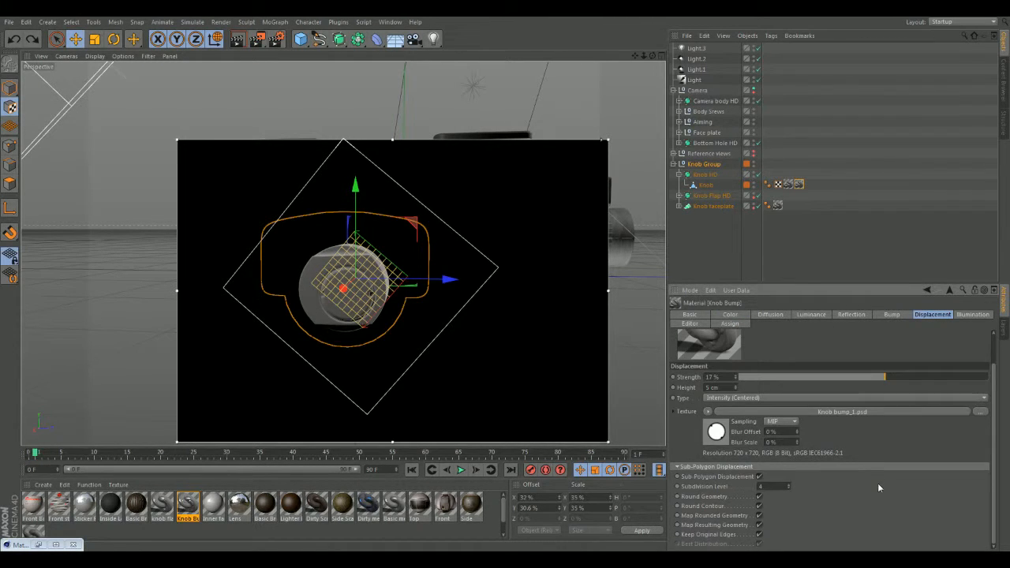
scroll(878, 483, "up", 1)
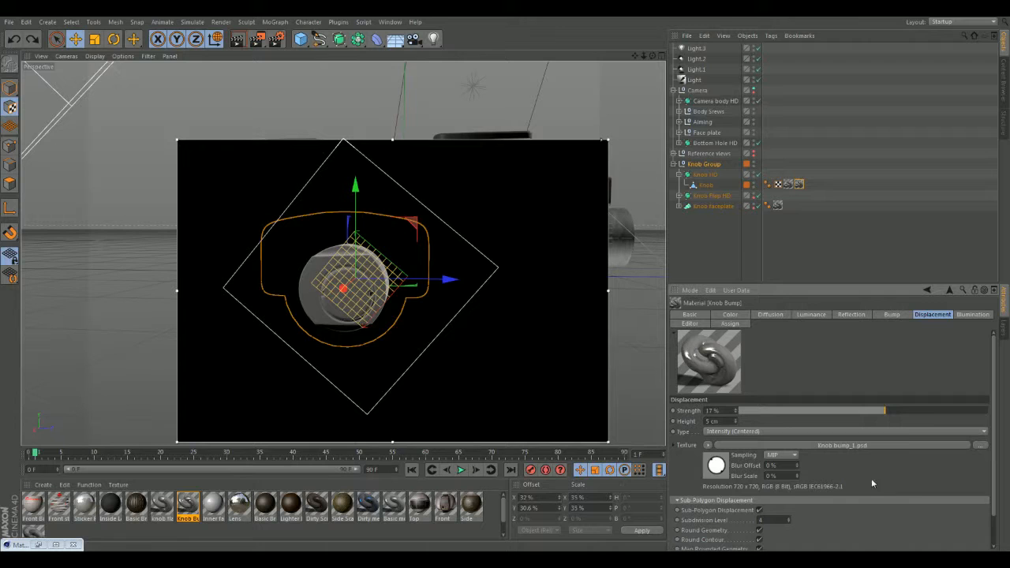
left_click(981, 445)
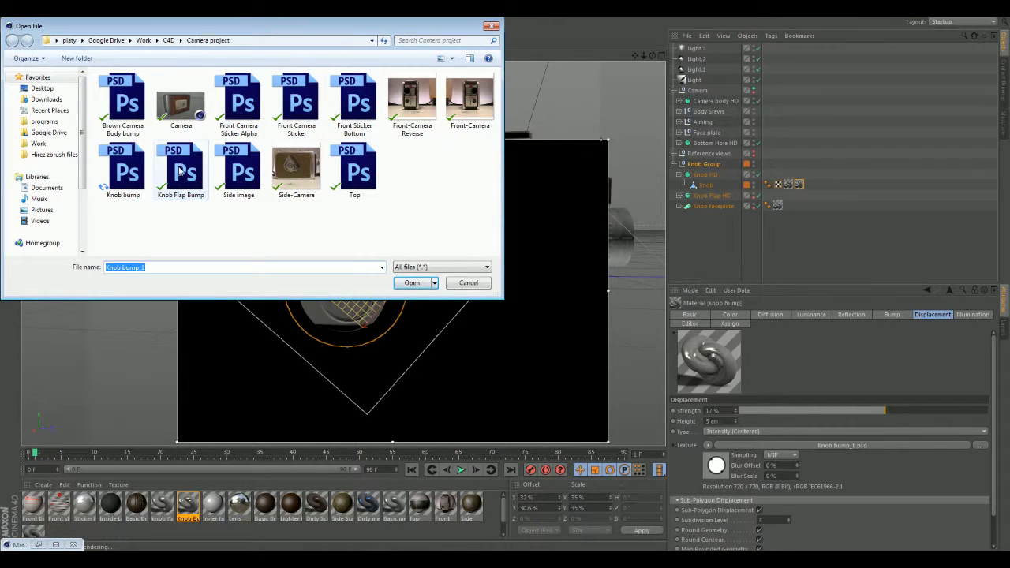
left_click(125, 169)
left_click(423, 282)
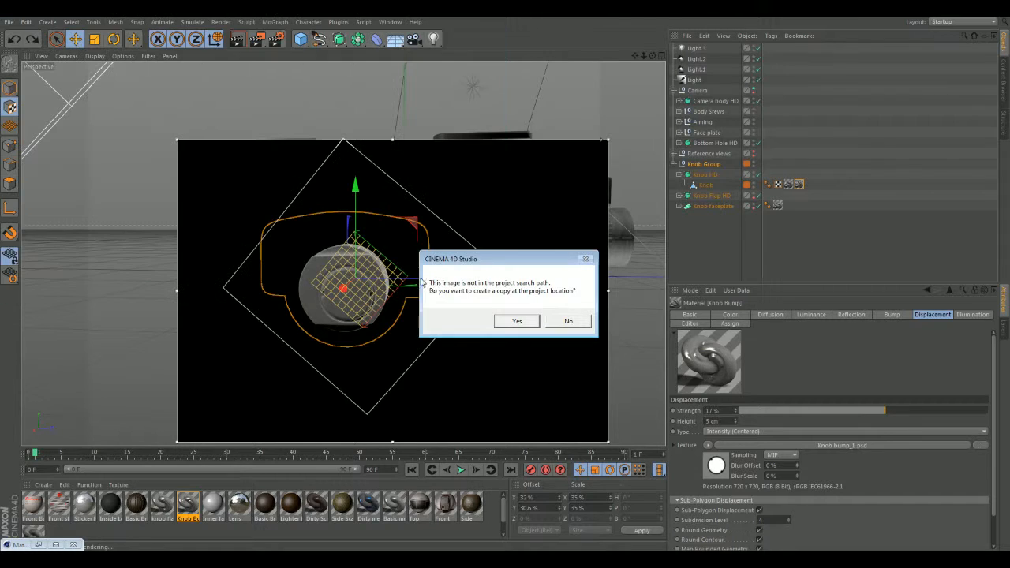
left_click(511, 320)
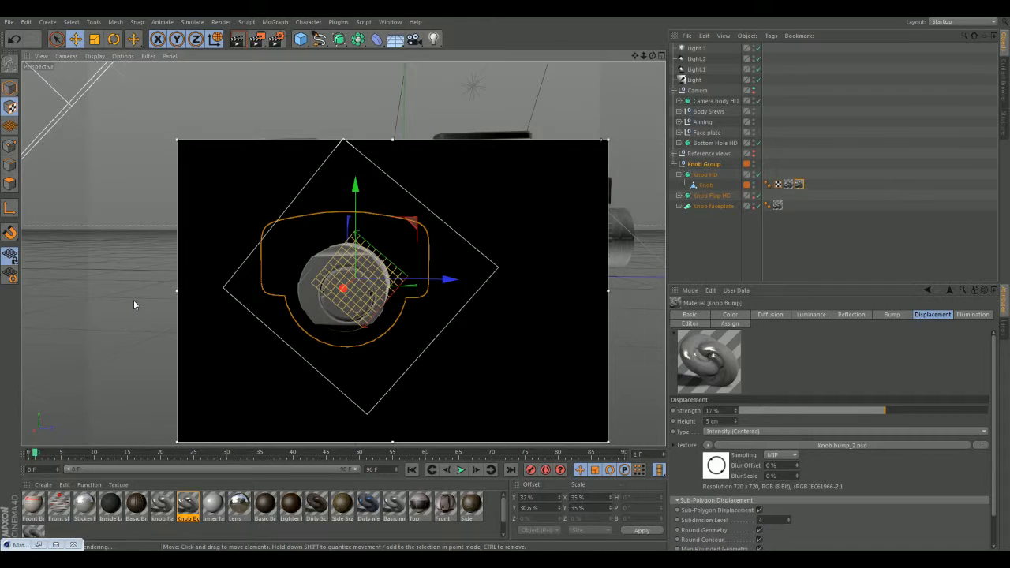
Switch back to Model mode and clear the selection to view the knob's displacement close up without overlays.
scroll(134, 304, "up", 2)
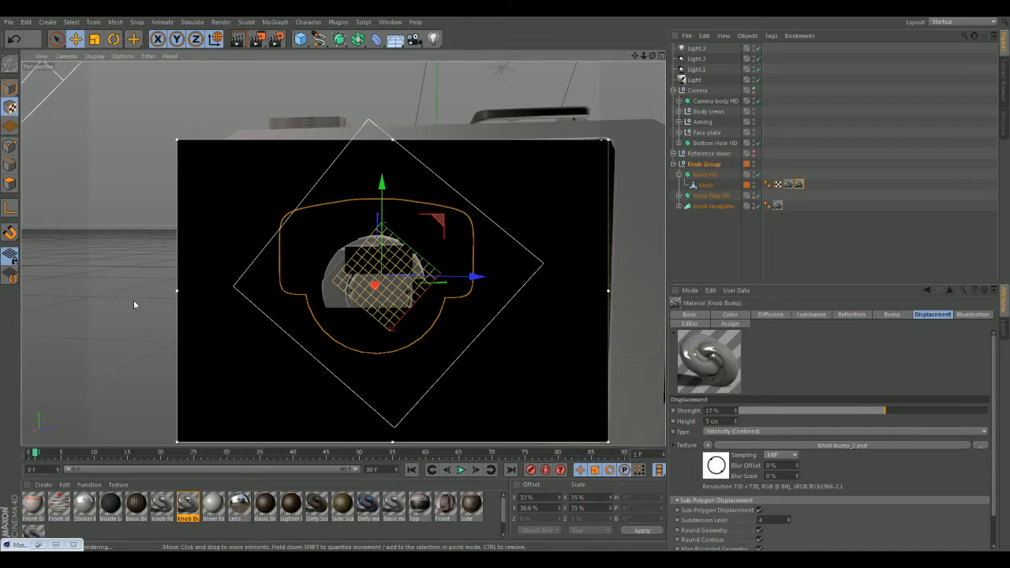
left_click(9, 90)
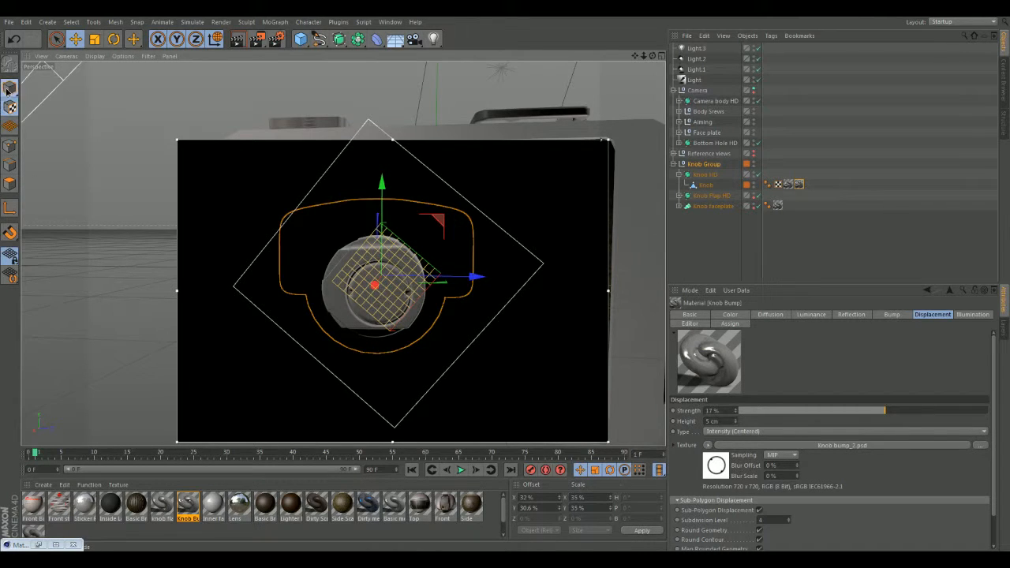
left_click(112, 247)
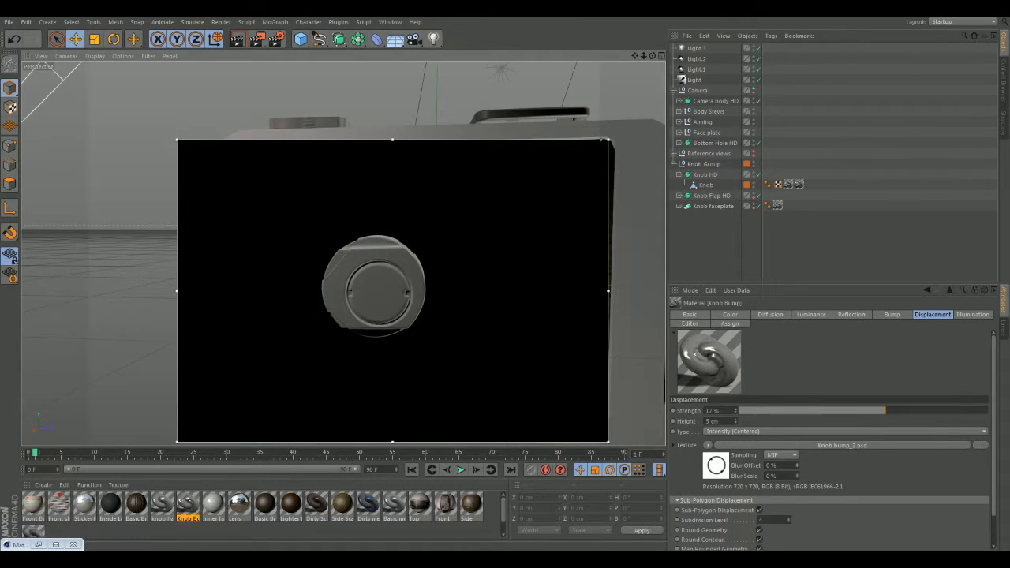
In Photoshop, add a new layer to Knob bump.psd below the gray Layer 2 and fill it with black.
key("alt+Tab")
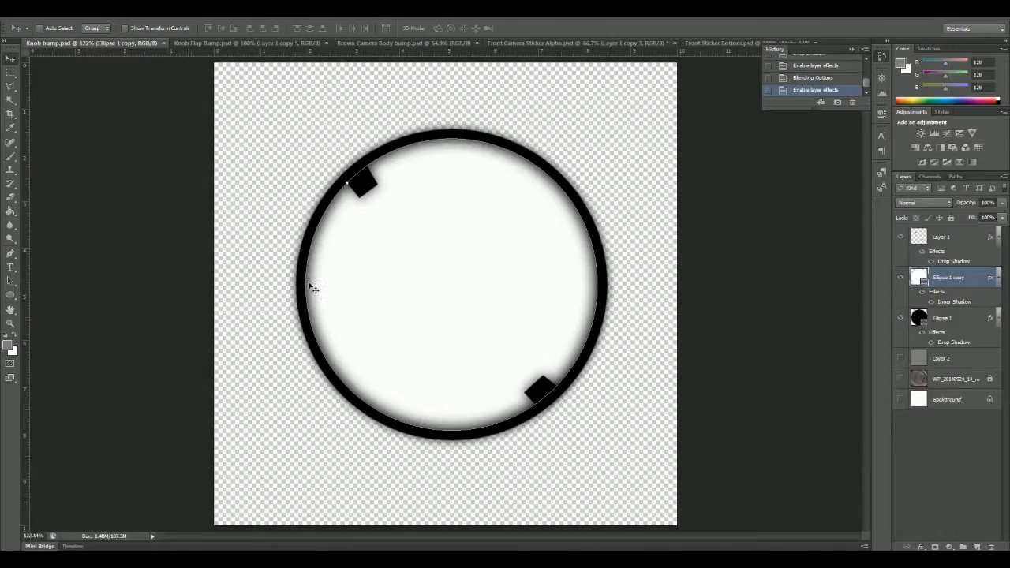
left_click(977, 547)
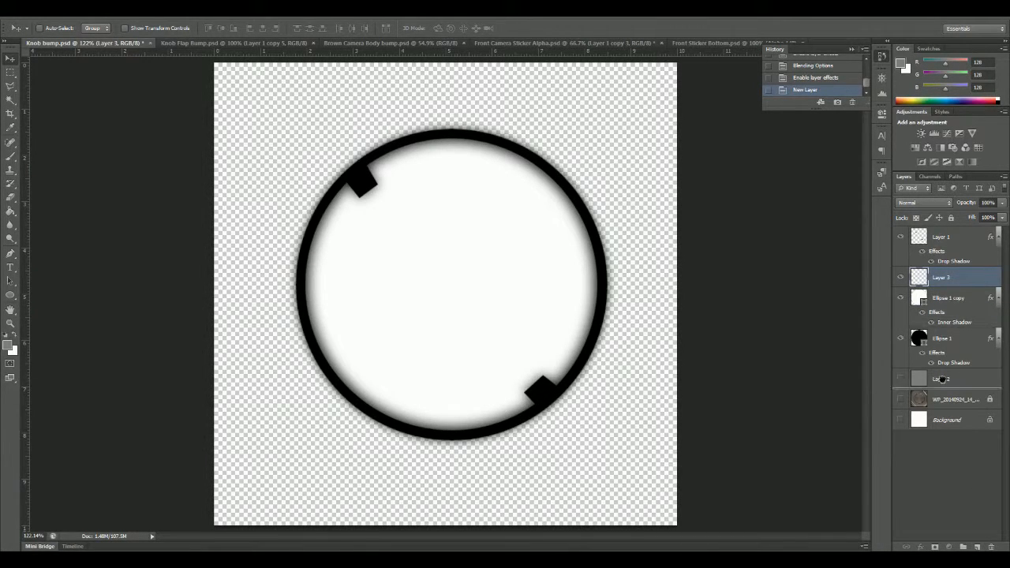
left_click_drag(942, 380, 942, 389)
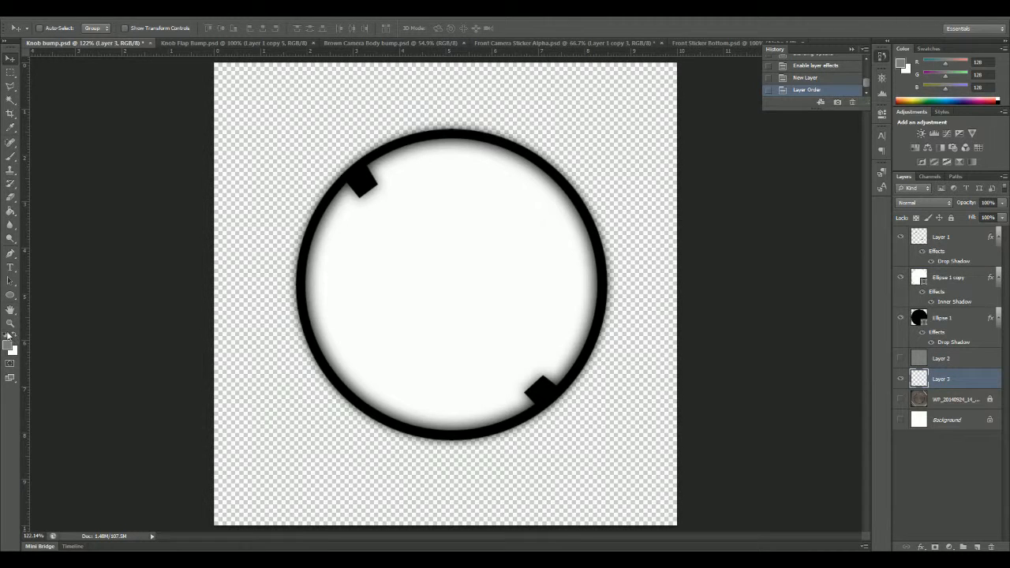
left_click(7, 338)
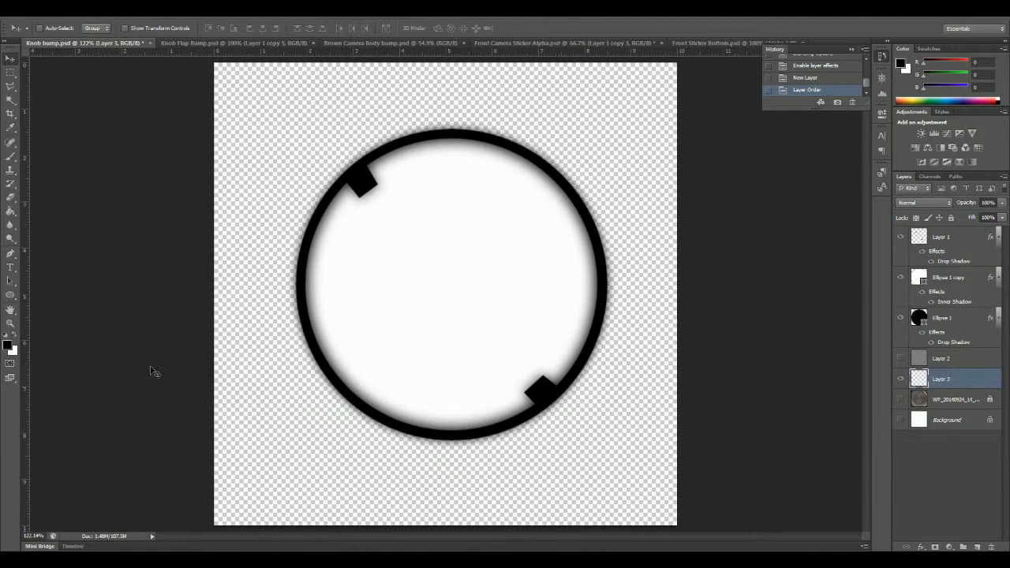
key("g")
left_click(252, 395)
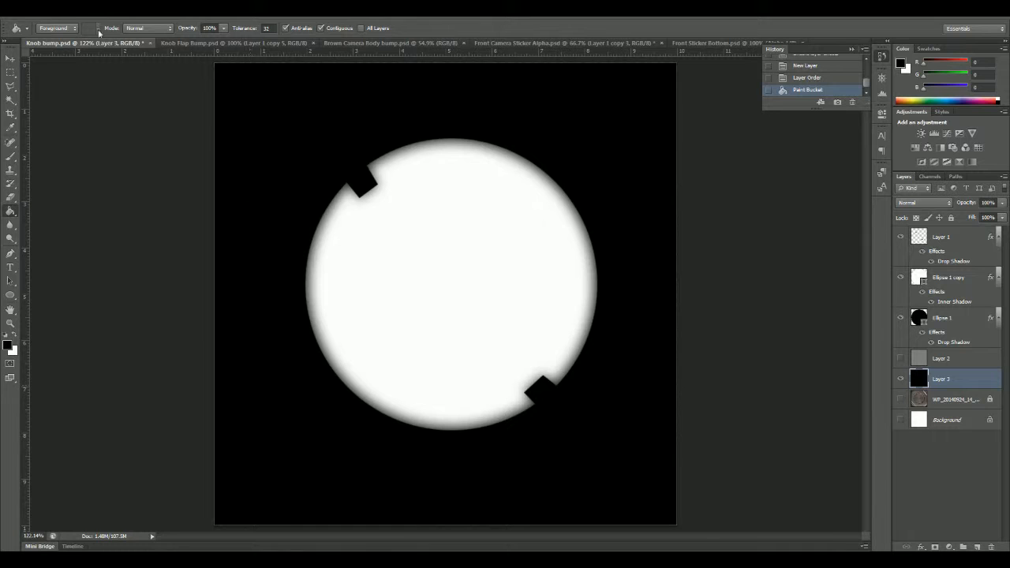
Try to save Knob bump.psd with the black background layer.
left_click(23, 15)
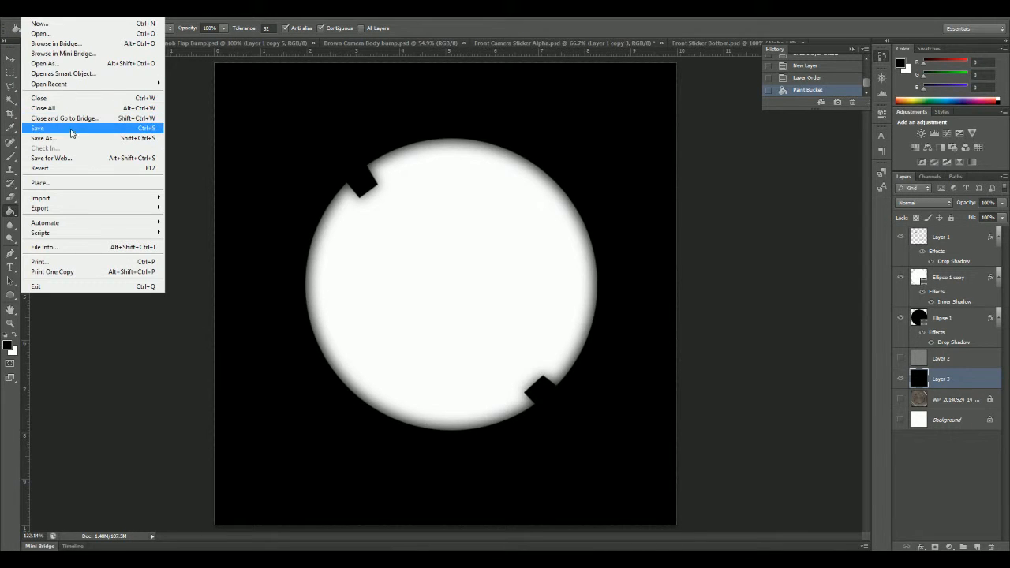
left_click(71, 133)
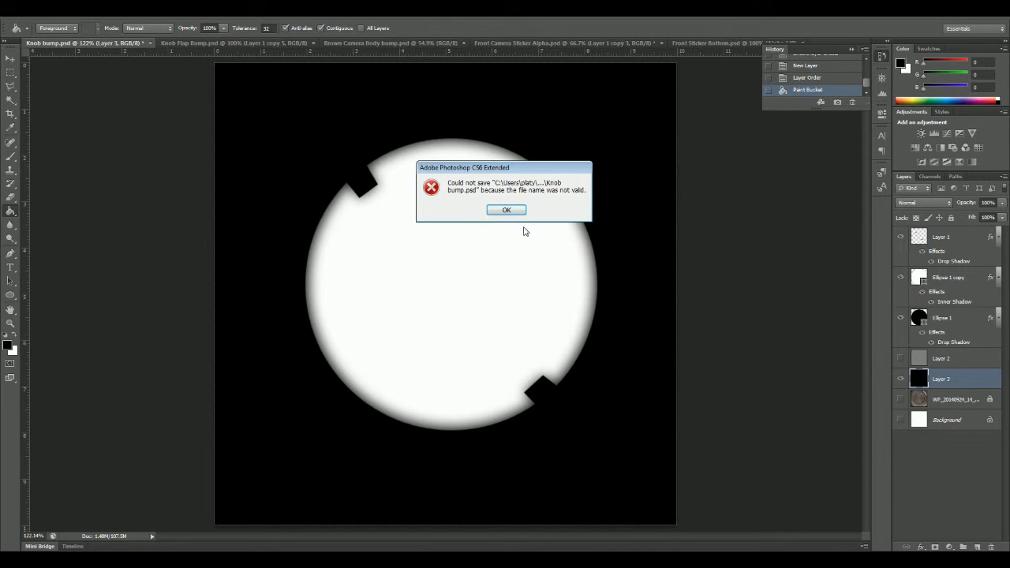
left_click(505, 209)
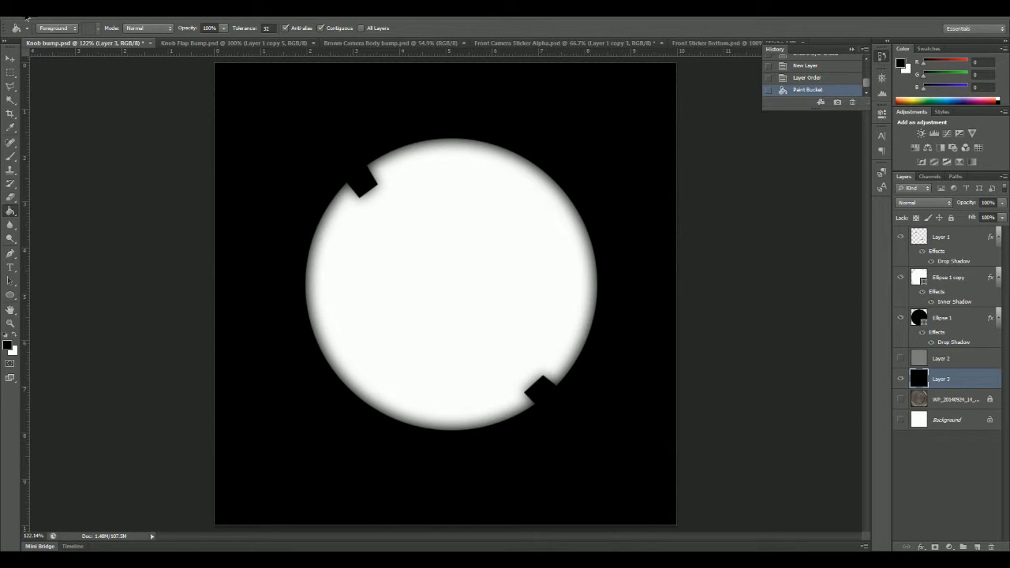
left_click(26, 16)
left_click(55, 128)
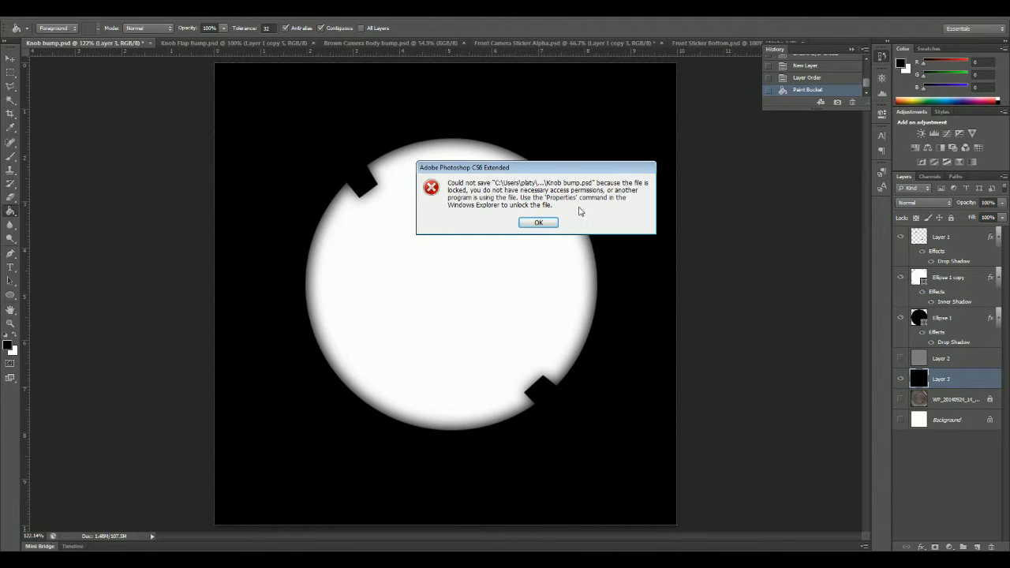
left_click(539, 225)
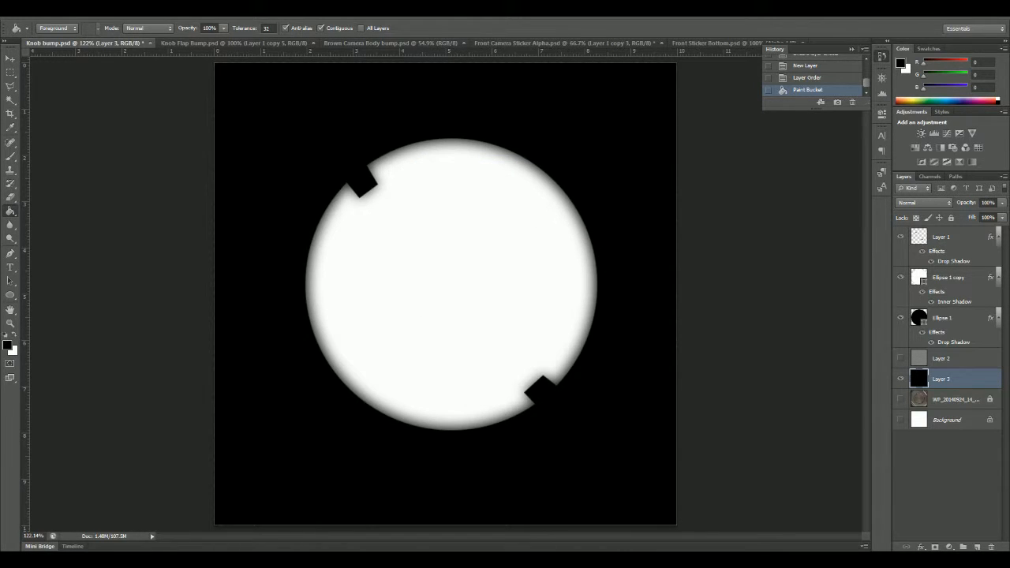
Pause the Google Drive sync and save Knob bump.psd.
left_click(952, 559)
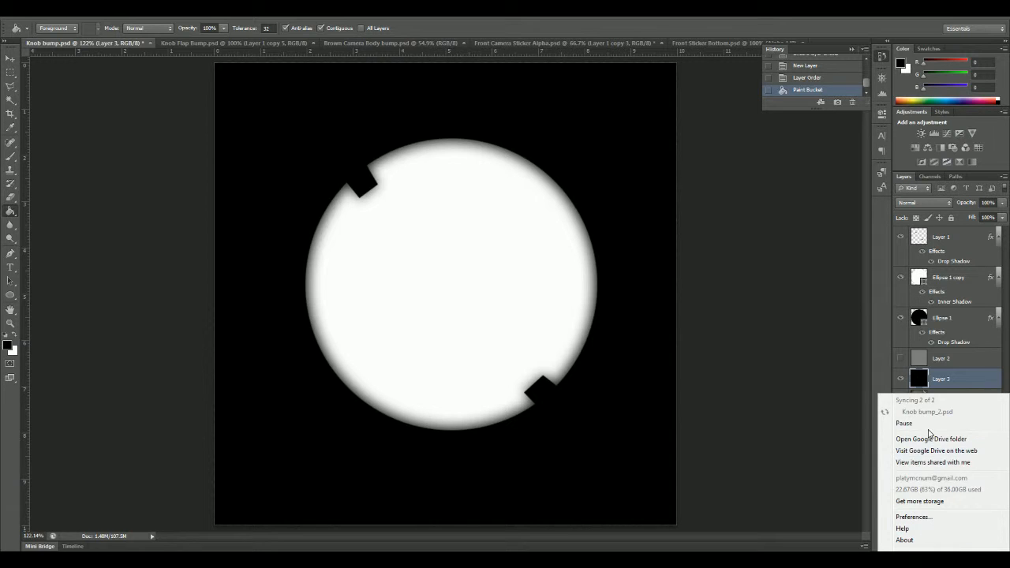
left_click(926, 422)
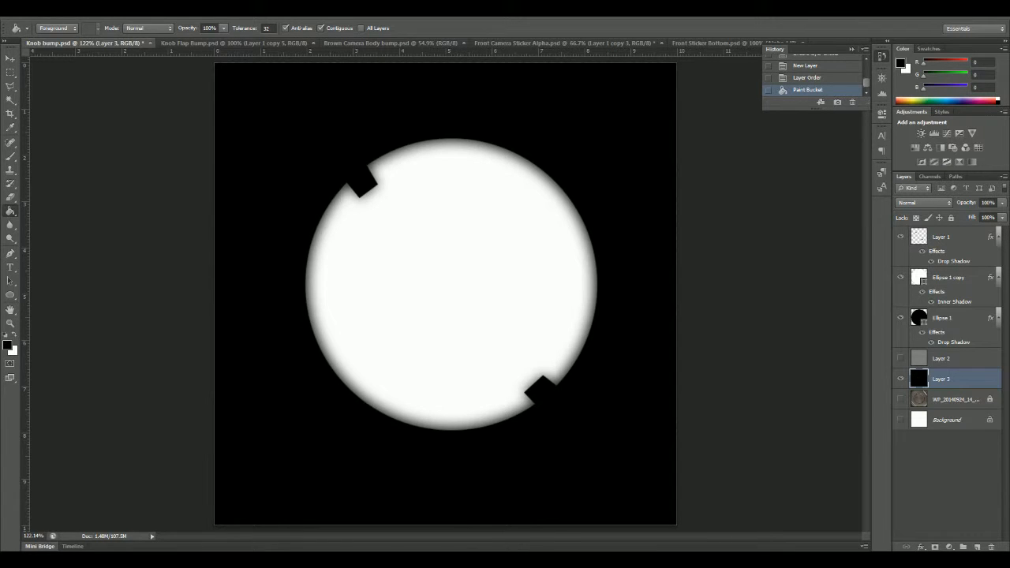
left_click(56, 16)
left_click(62, 128)
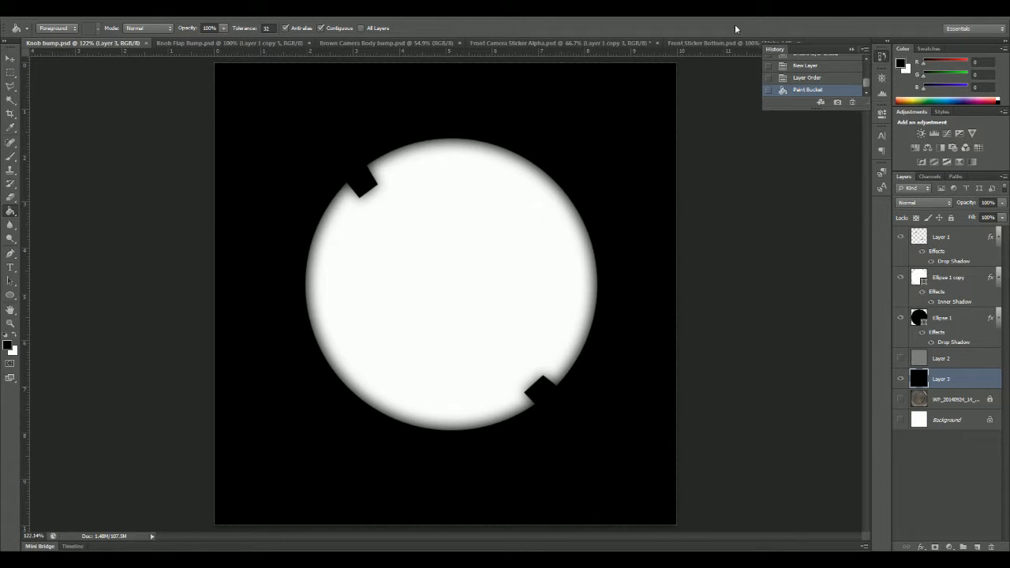
Back in Cinema 4D, load the black-background Knob bump image into the displacement's bitmap shader, copying it to the project location.
left_click(982, 16)
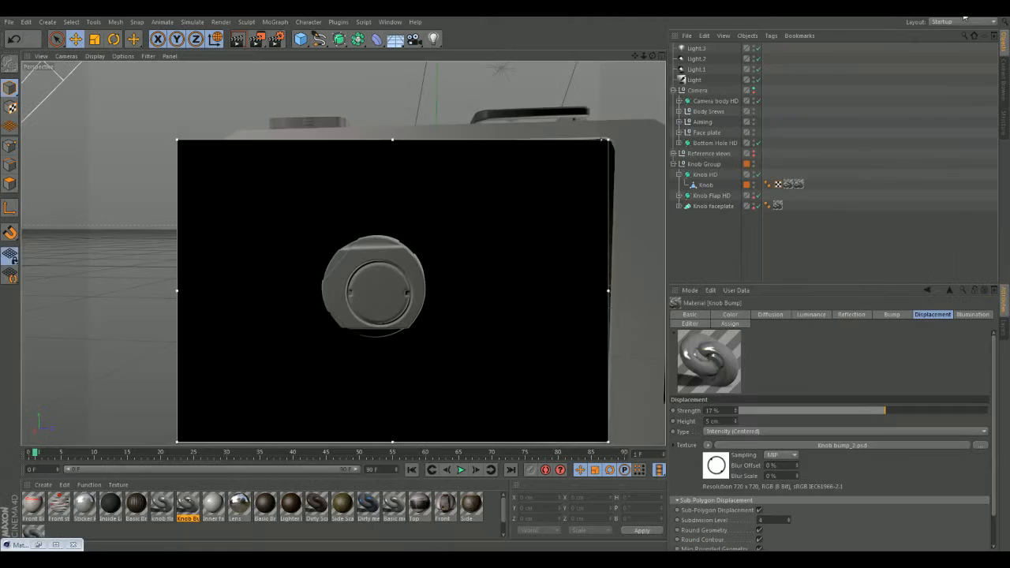
left_click(939, 445)
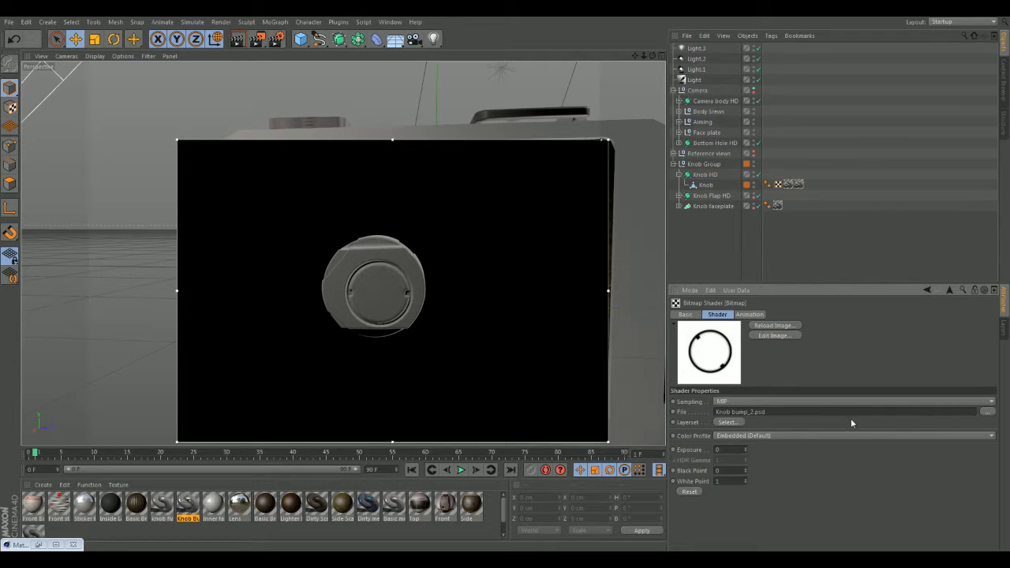
left_click(986, 412)
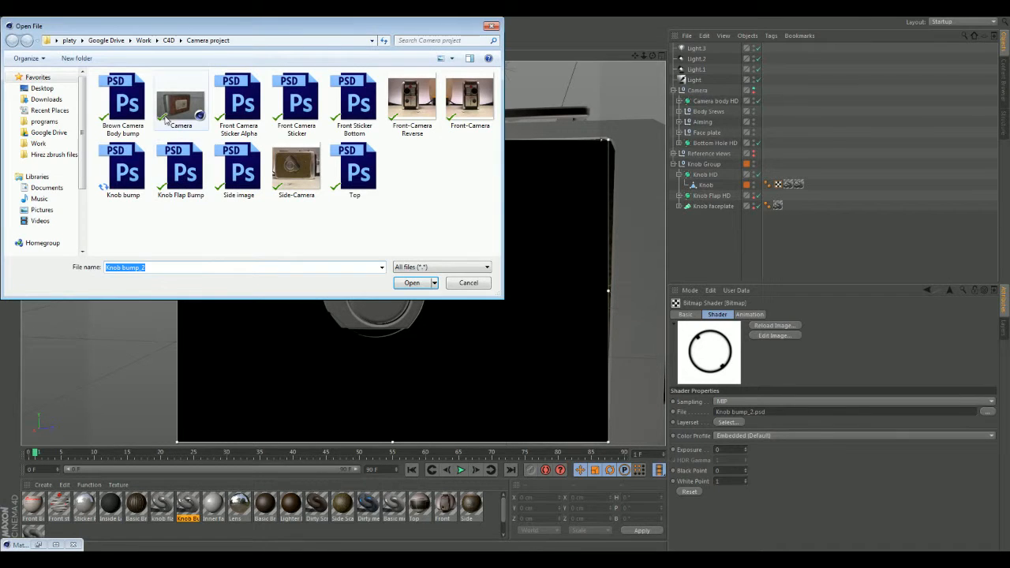
left_click(129, 177)
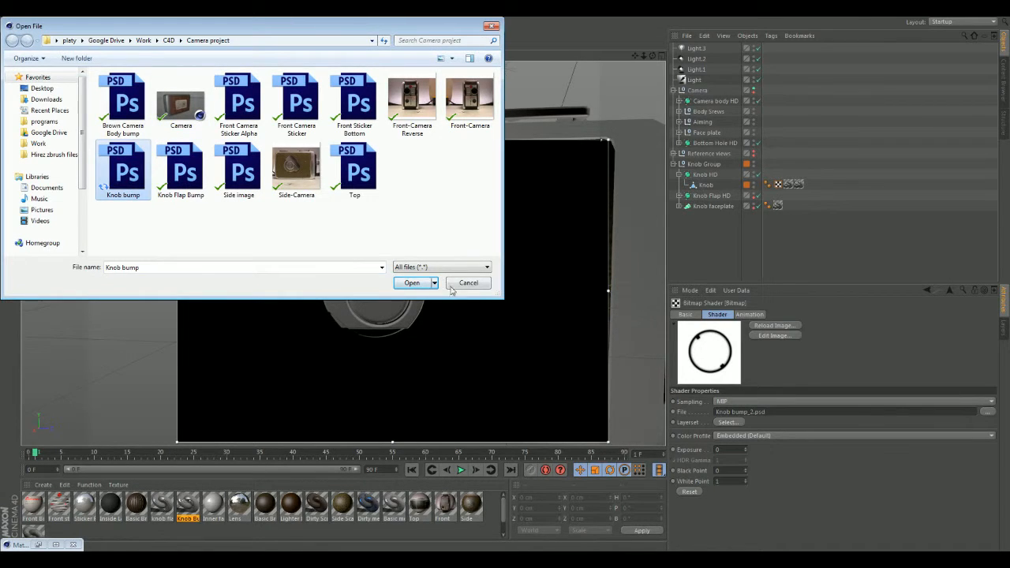
left_click(412, 282)
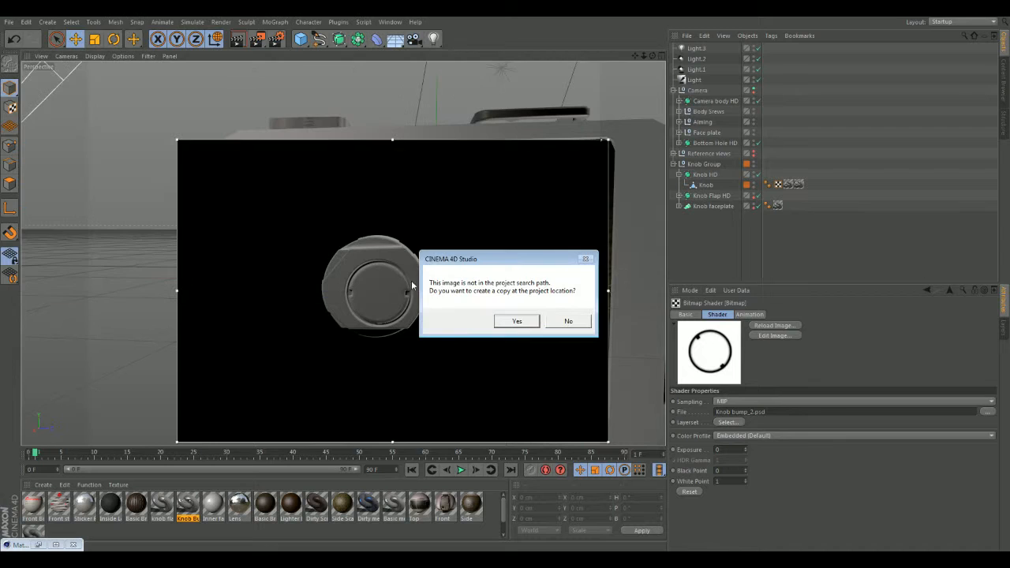
left_click(530, 320)
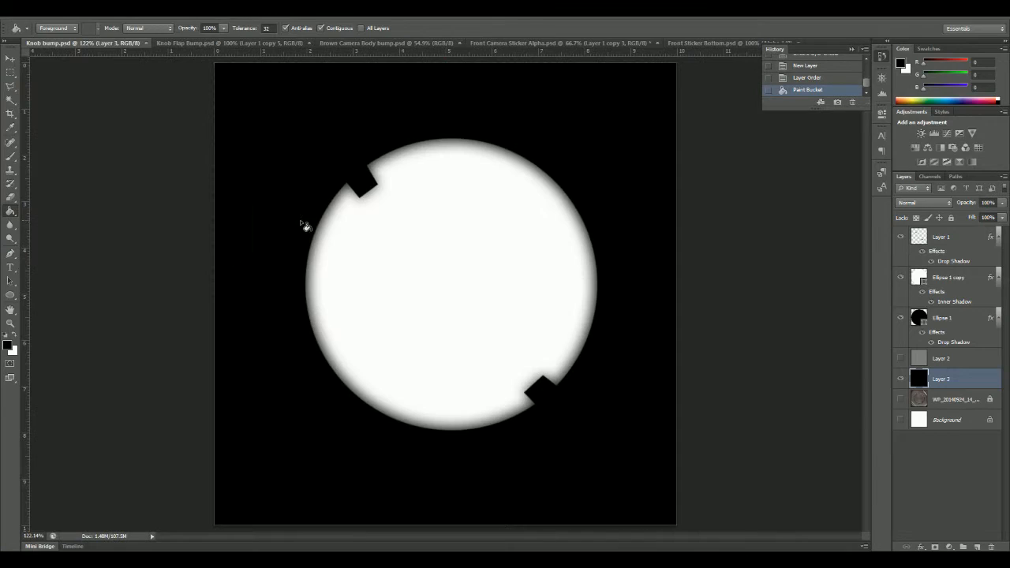
In Photoshop, show the gray Layer 2, hide the black Layer 3 and save Knob bump.psd.
left_click(901, 359)
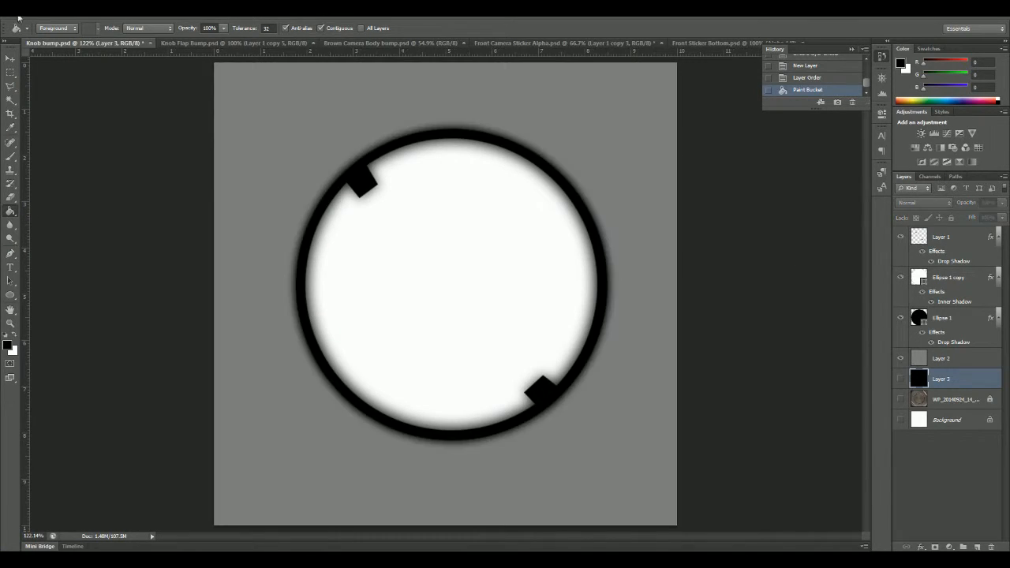
left_click(30, 8)
left_click(70, 130)
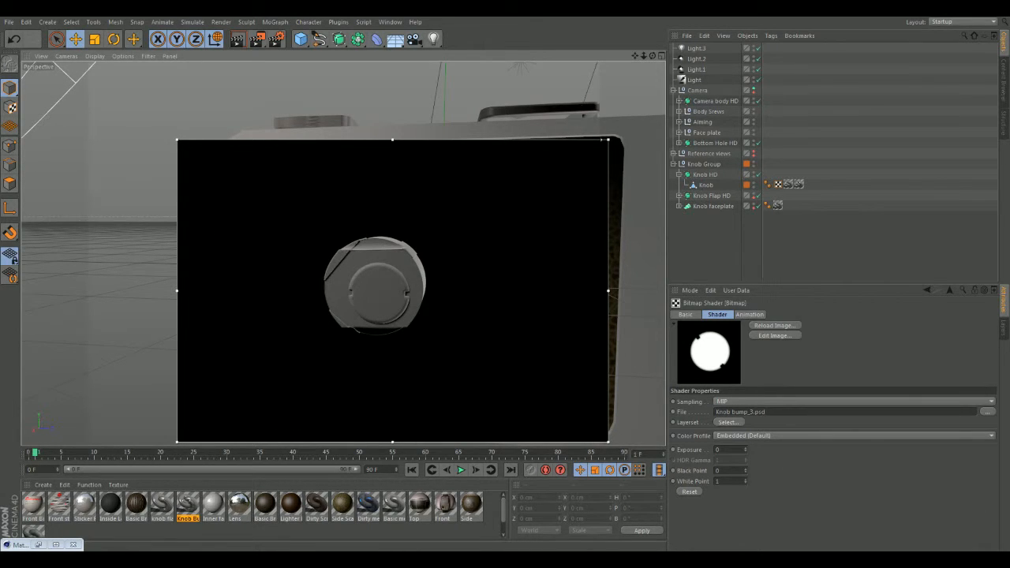
In Cinema 4D, reload the gray-background Knob bump image in the bitmap shader, creating a copy at the project location.
left_click(988, 411)
left_click(132, 170)
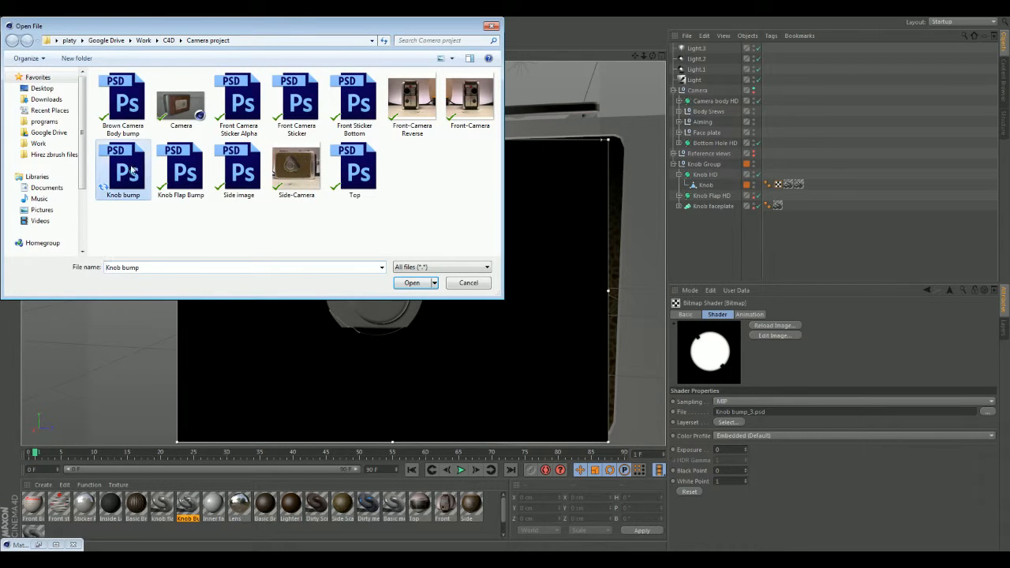
left_click(431, 283)
left_click(517, 320)
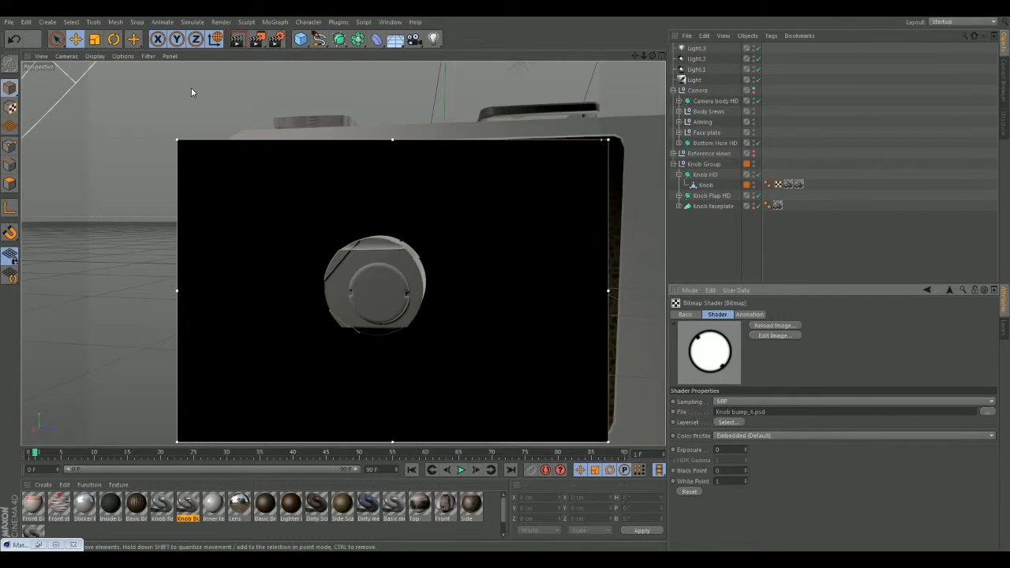
left_click(163, 21)
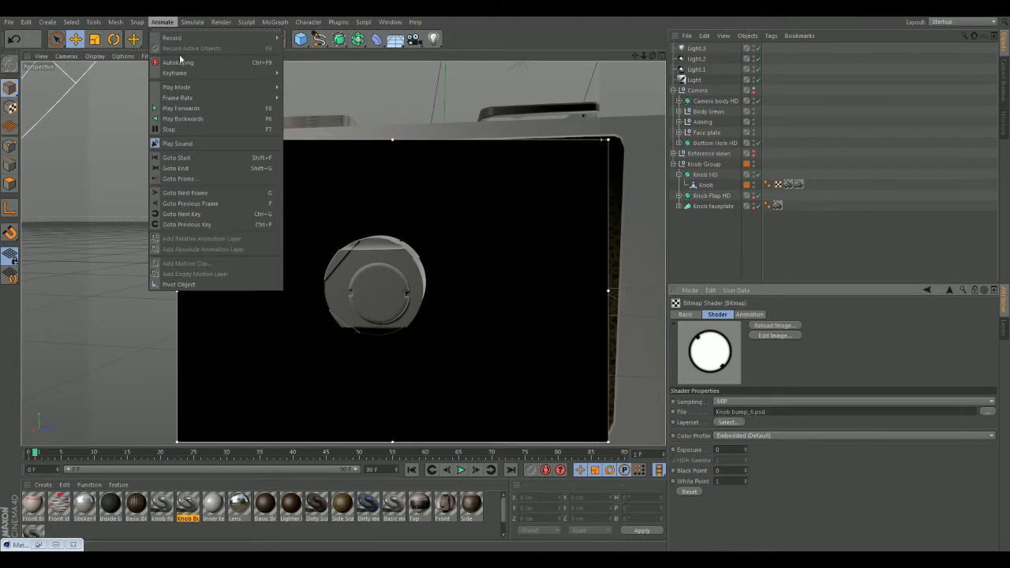
left_click(89, 160)
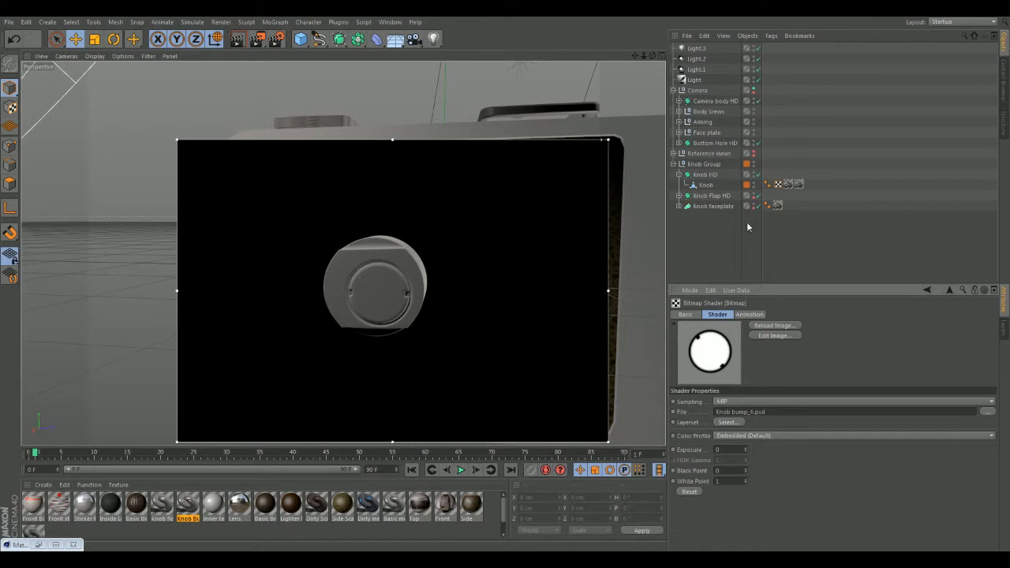
Compare the Knob Bump and Basic metal texture tags on the knob and faceplate, including the Knob Bump material's displacement settings.
left_click(797, 185)
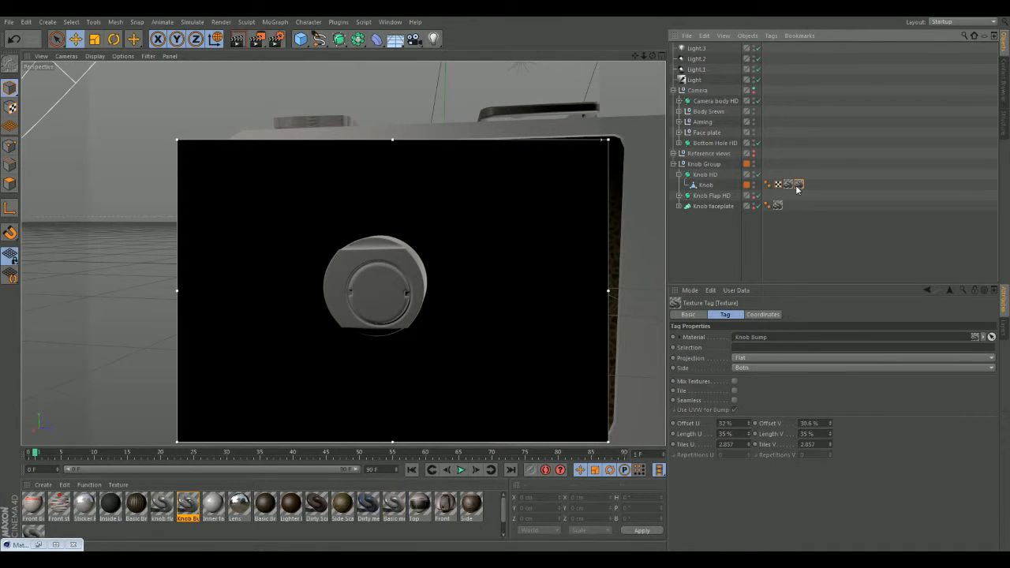
left_click(788, 185)
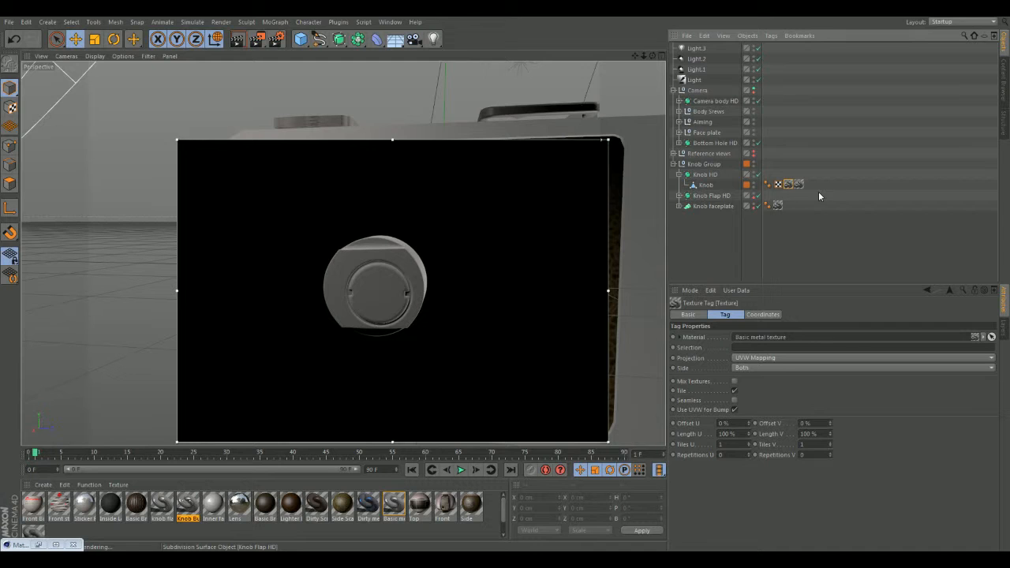
left_click(799, 185)
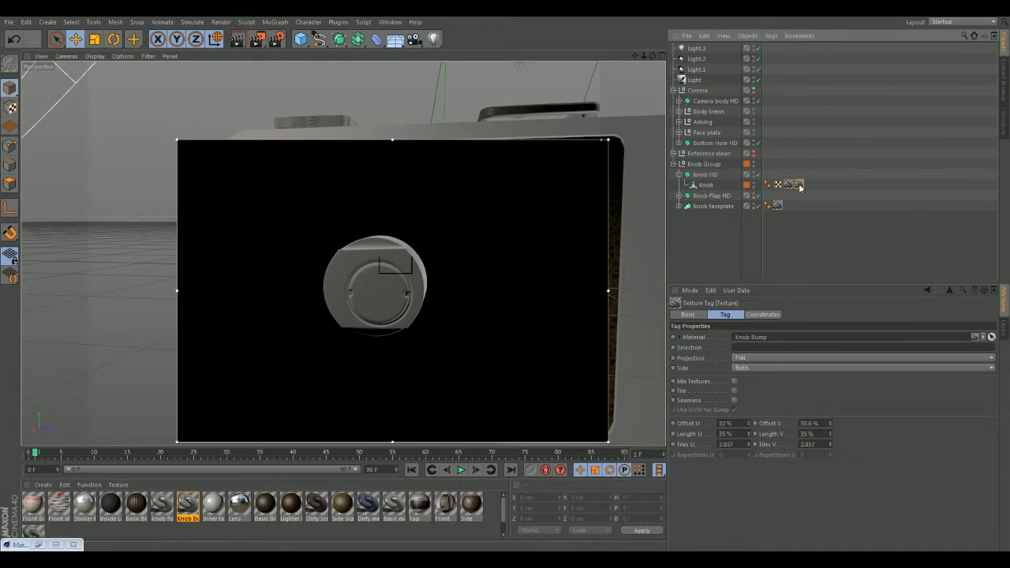
left_click(181, 507)
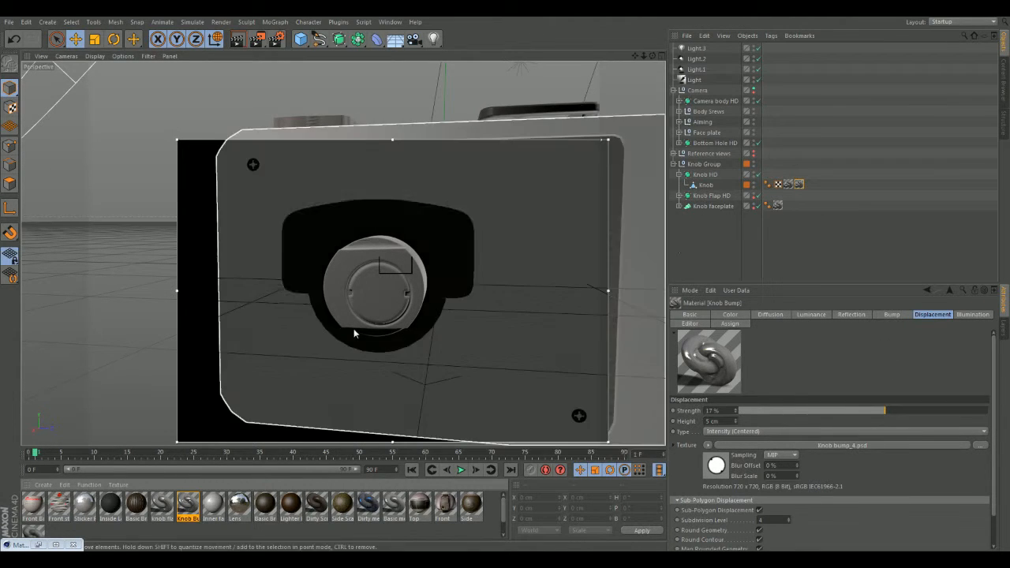
left_click(788, 184)
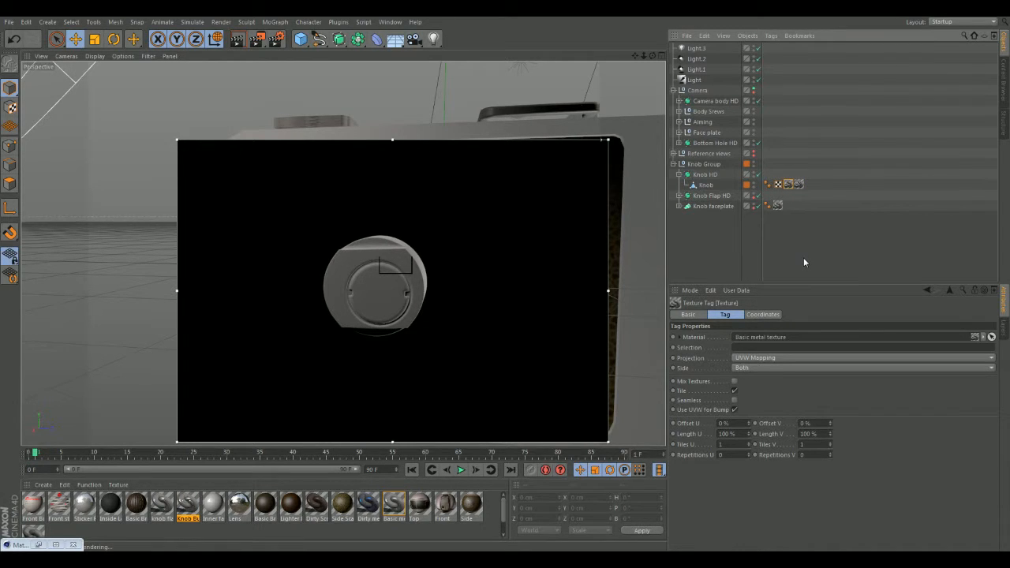
left_click(800, 184)
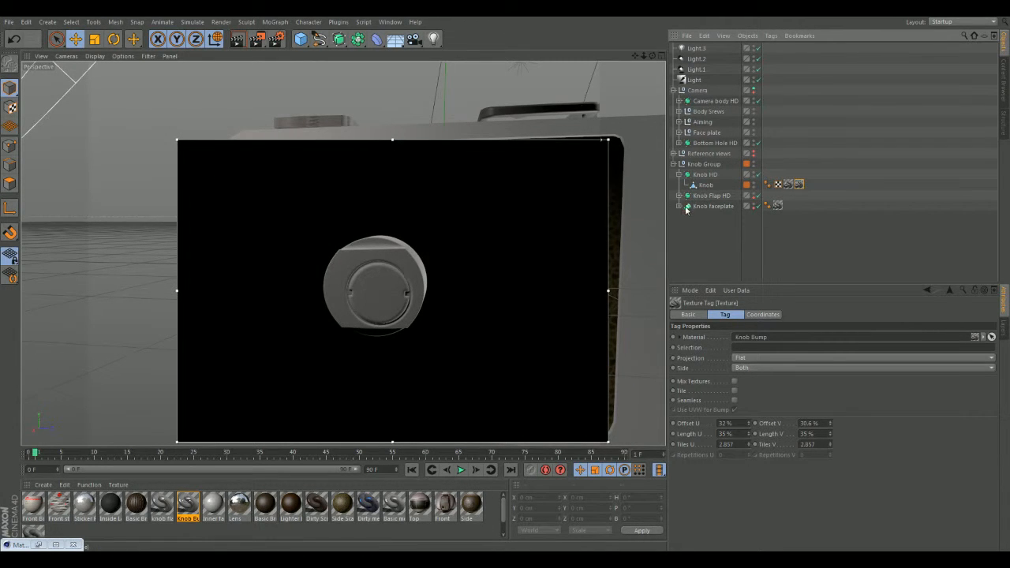
left_click(778, 205)
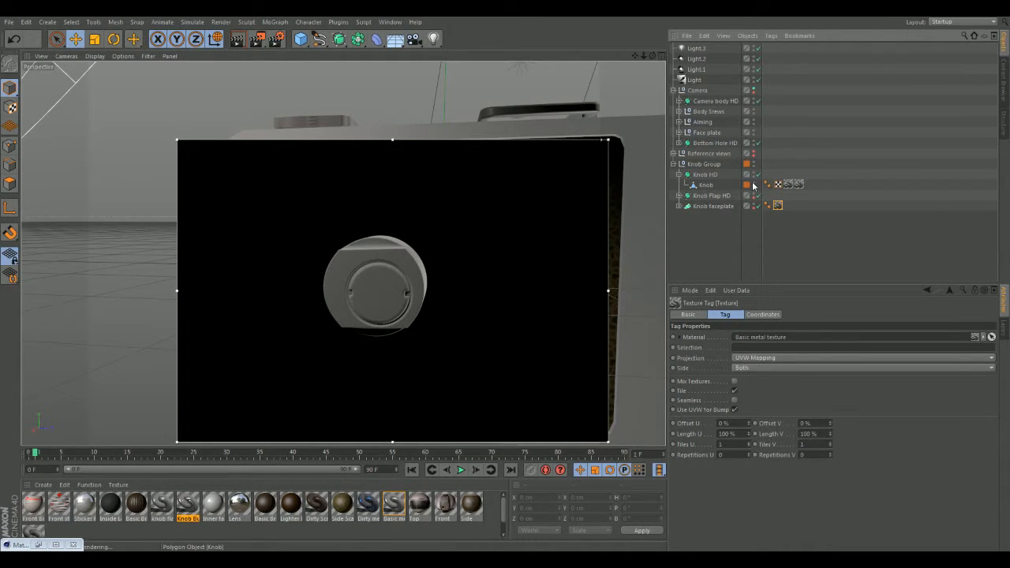
Hide the Knob and Knob faceplate, and make the Knob Flap HD visible in the interactive render.
left_click(754, 187)
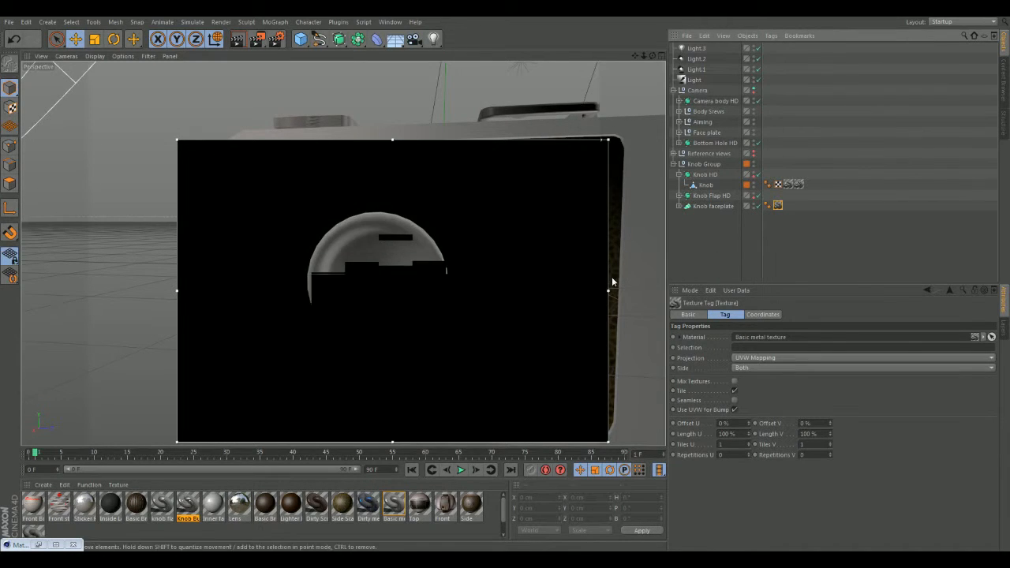
left_click(754, 207)
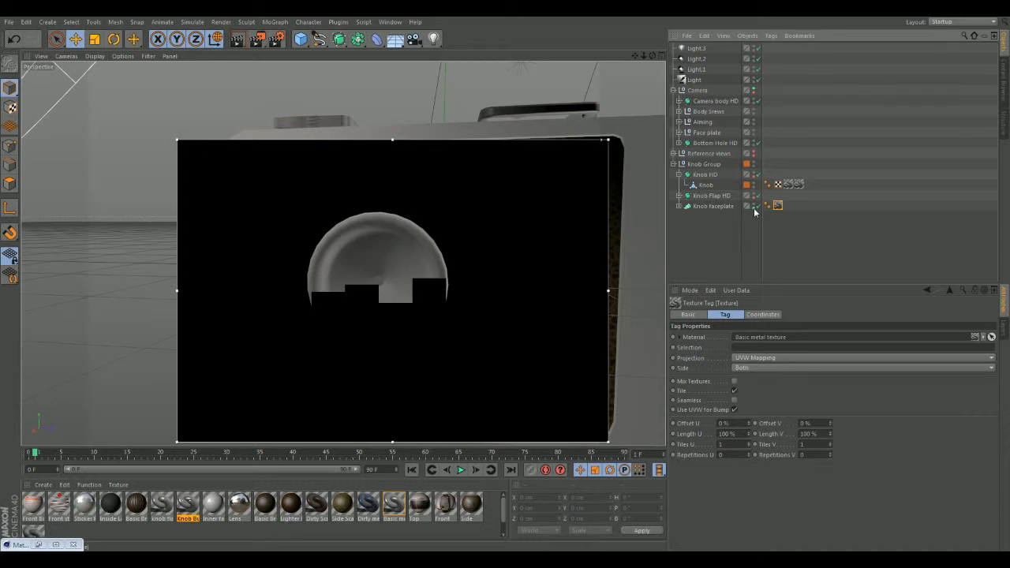
left_click(678, 196)
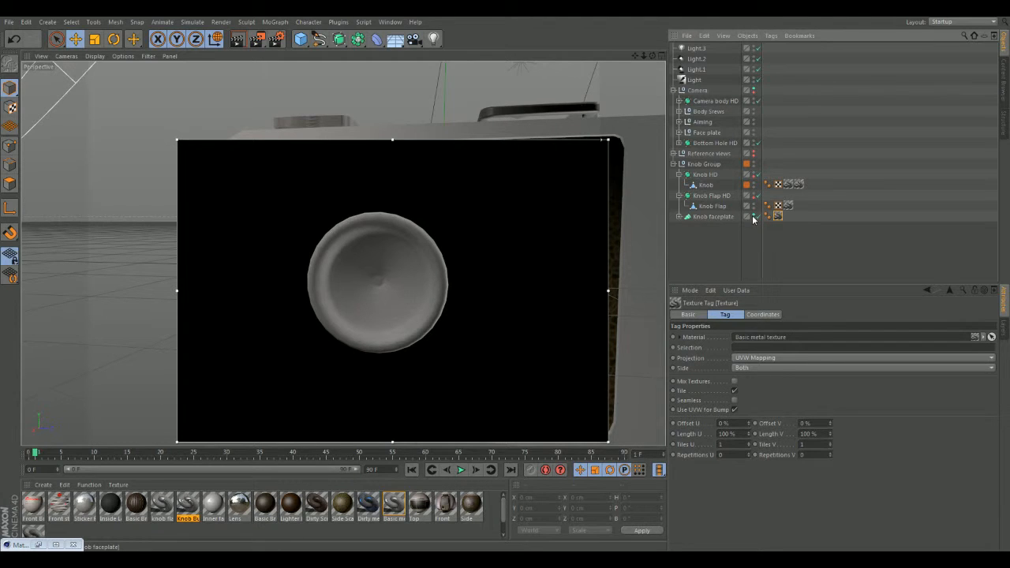
left_click(755, 219)
left_click(756, 199)
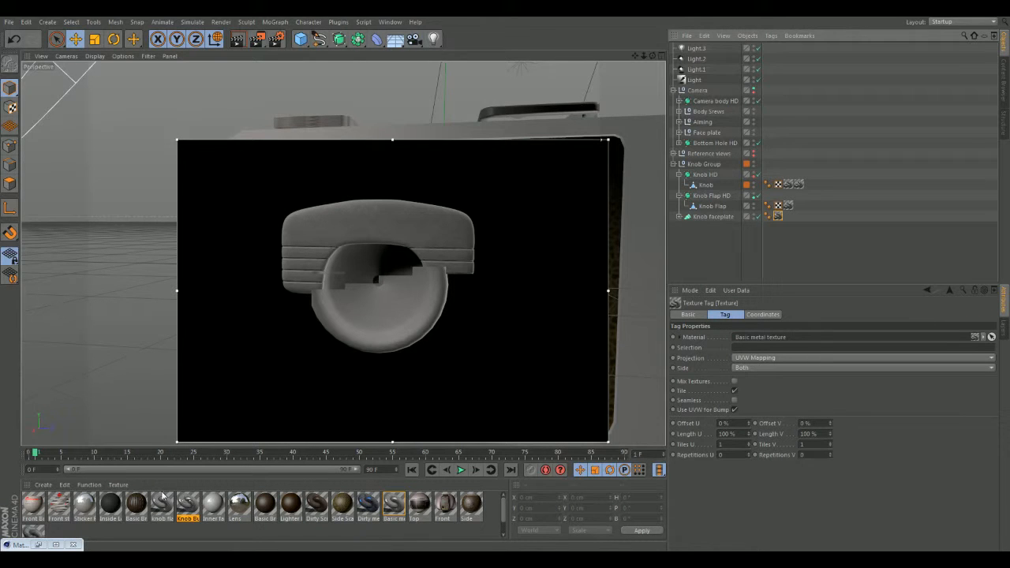
Switch to Photoshop's Knob Flap Bump.psd and turn off the drop shadow effects on Layer 1 and all its copies.
key("alt+Tab")
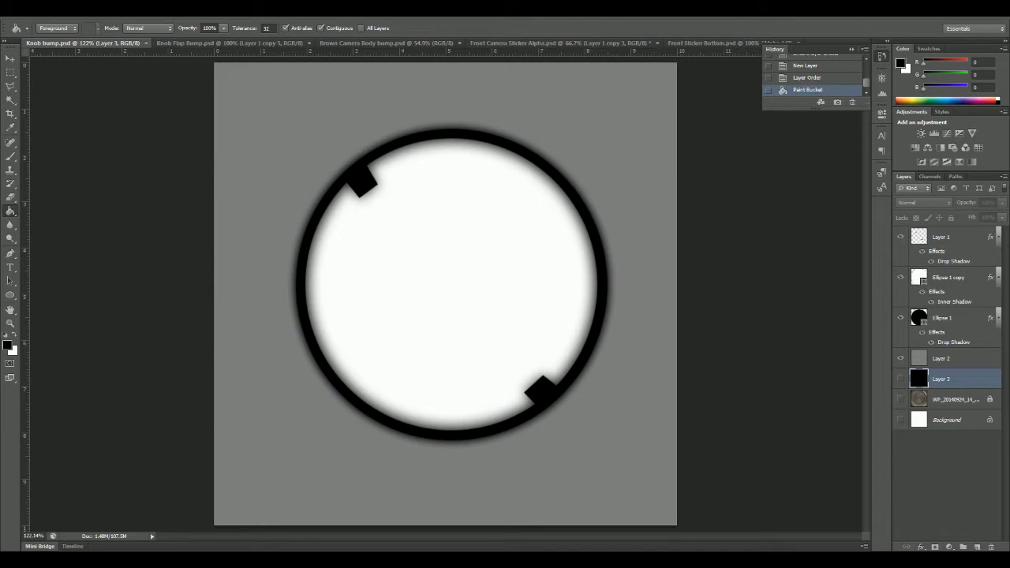
key("ctrl+Tab")
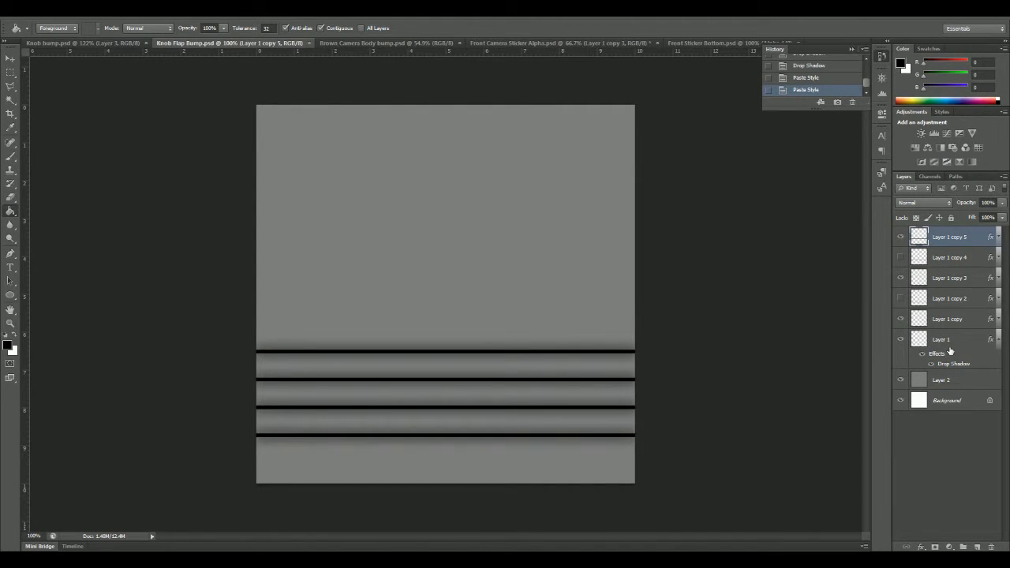
left_click(953, 340, "shift")
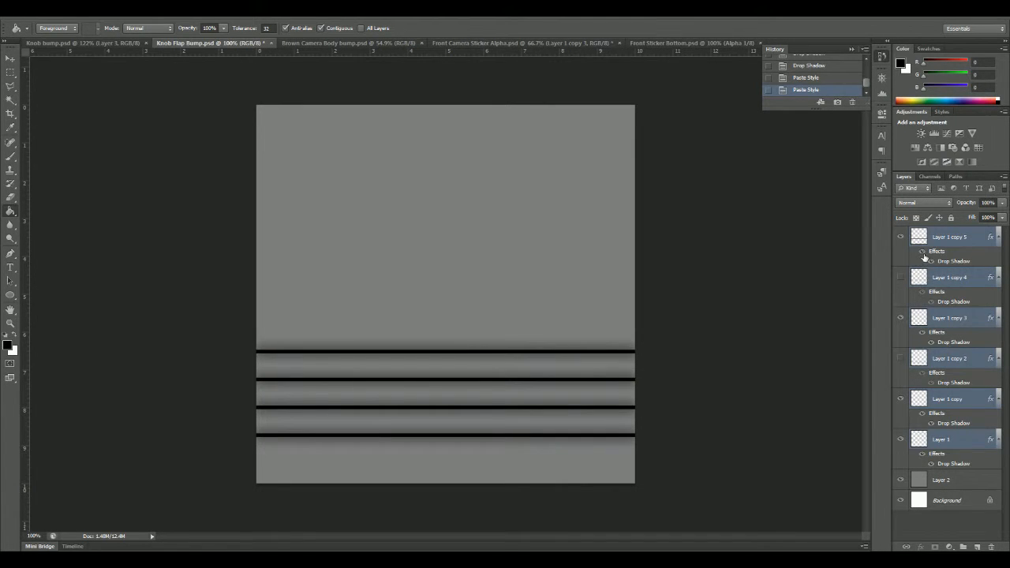
left_click(923, 253)
left_click(922, 293)
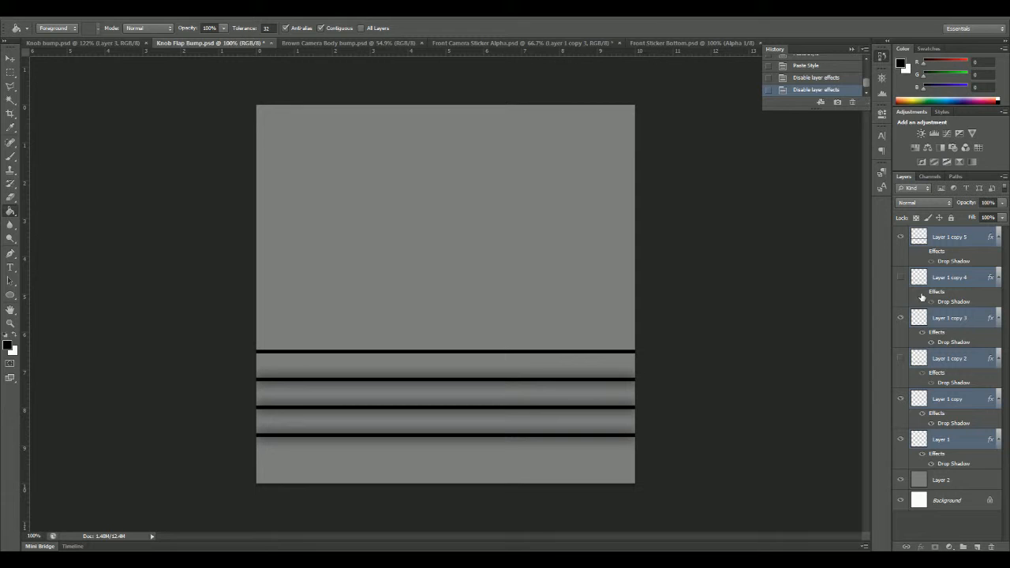
left_click(922, 334)
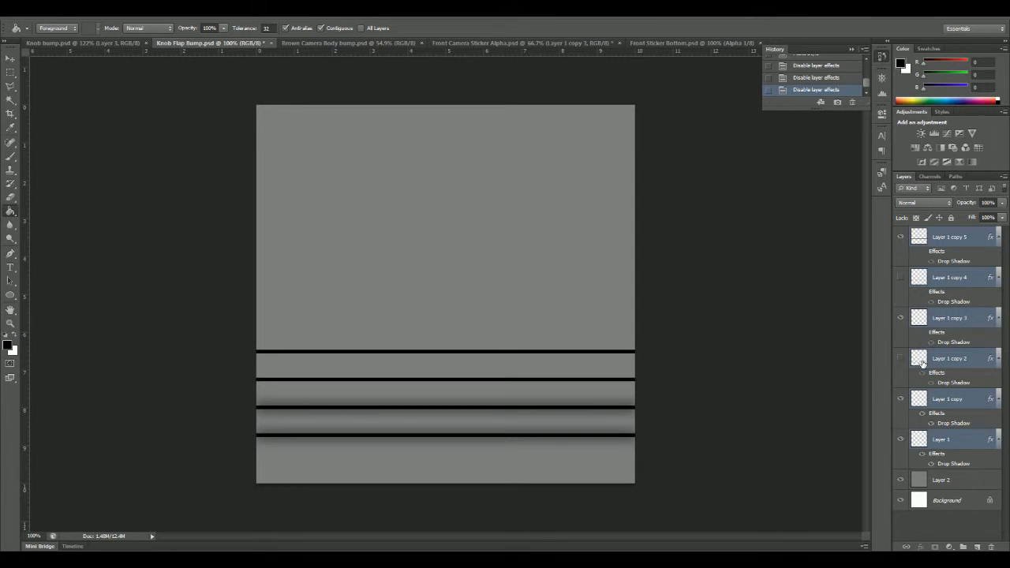
left_click(922, 414)
left_click(922, 454)
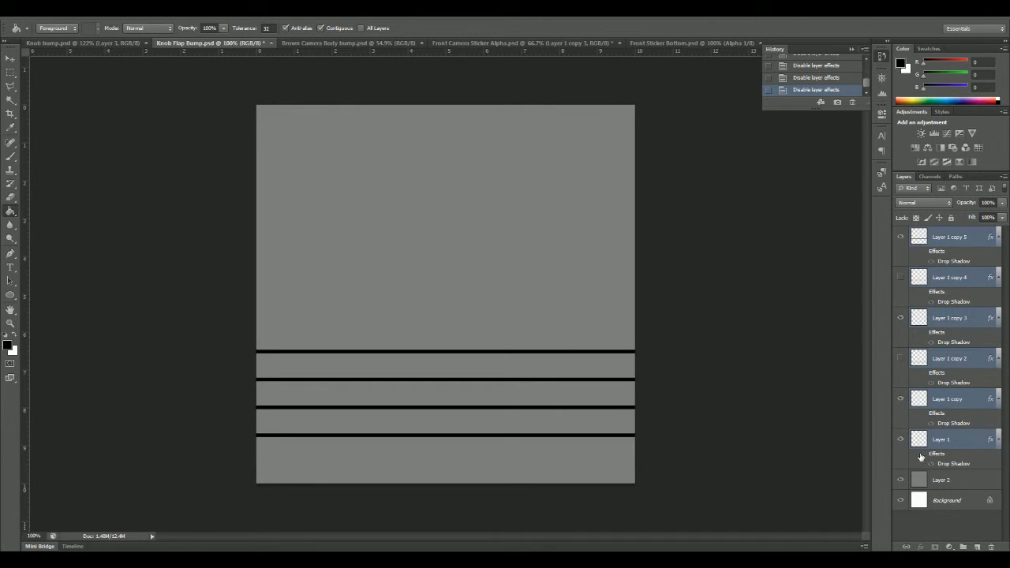
left_click(1000, 237, "alt")
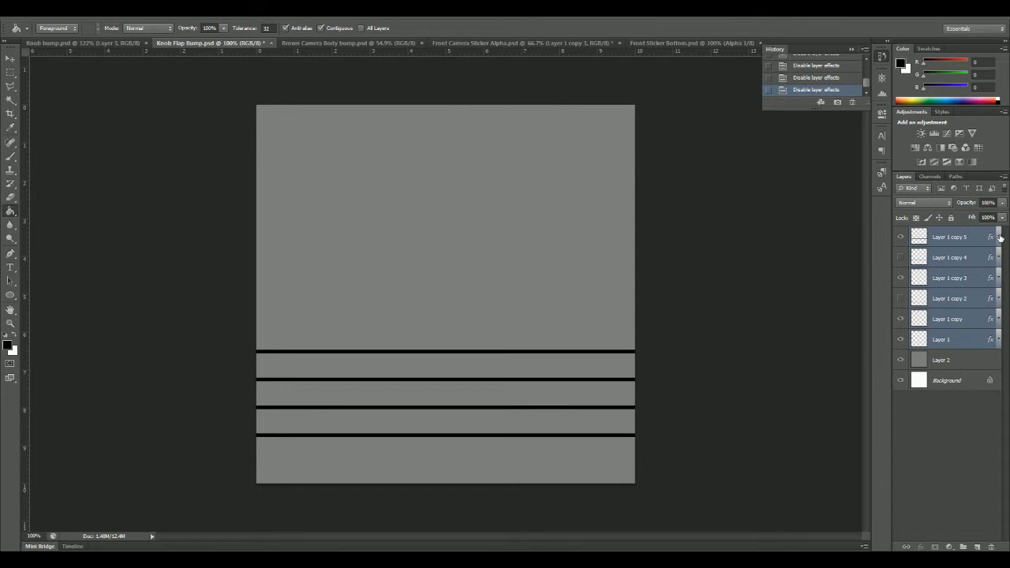
Hide Layer 1, Layer 1 copy, Layer 1 copy 3 and Layer 1 copy 5, leaving only the gray background.
left_click(938, 455)
left_click(955, 335)
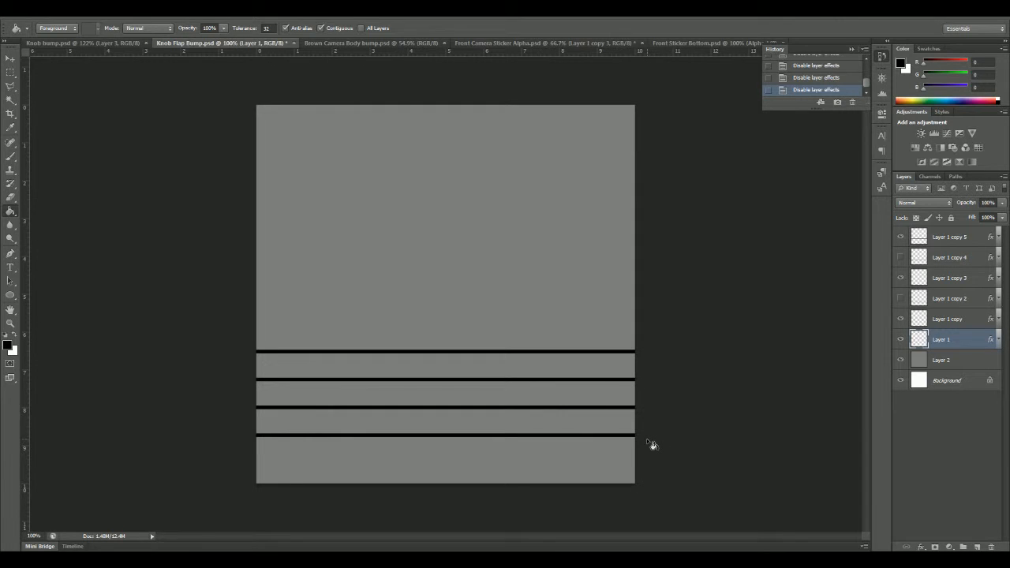
left_click(945, 322)
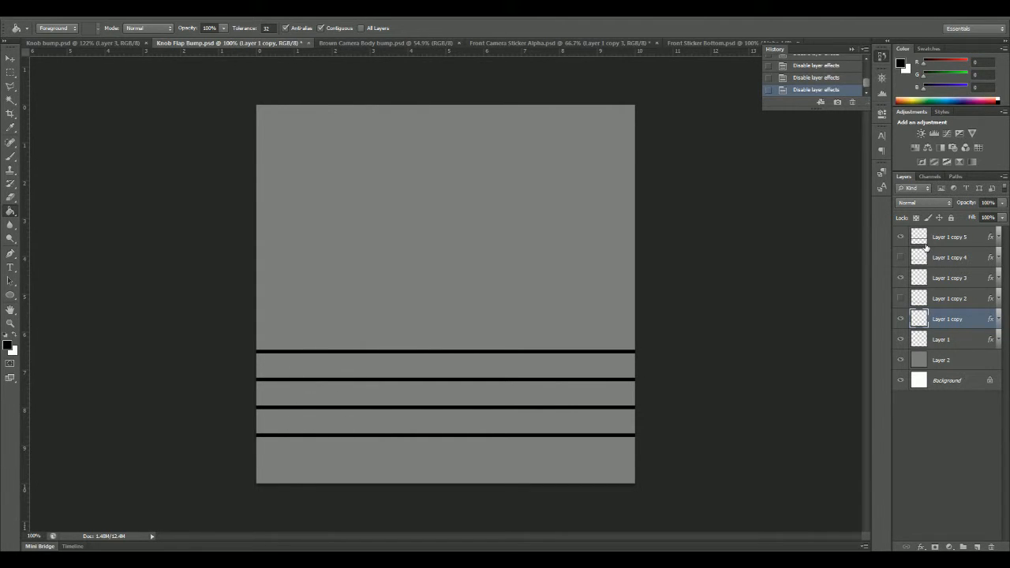
left_click(900, 237)
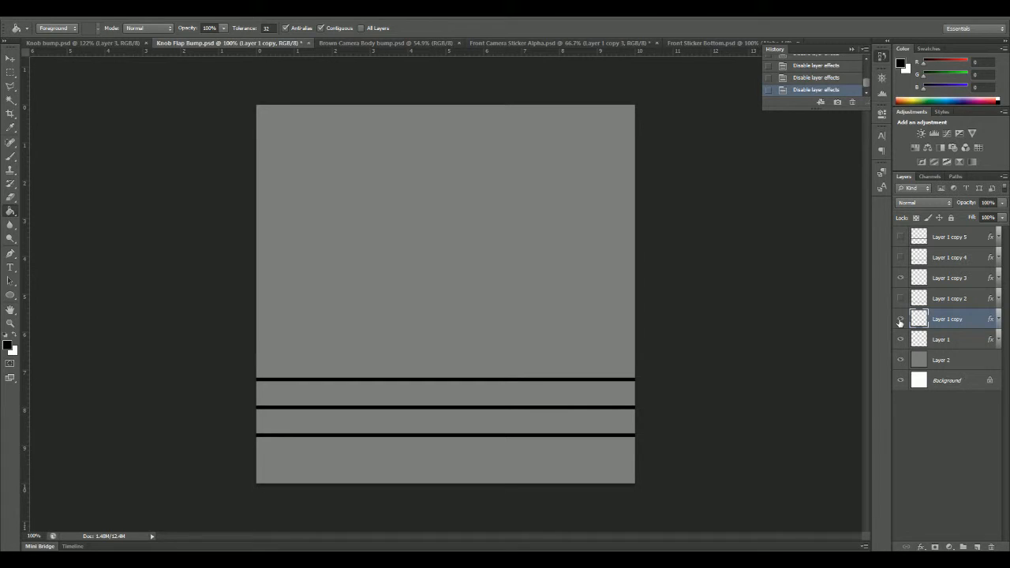
left_click(900, 278)
left_click(901, 319)
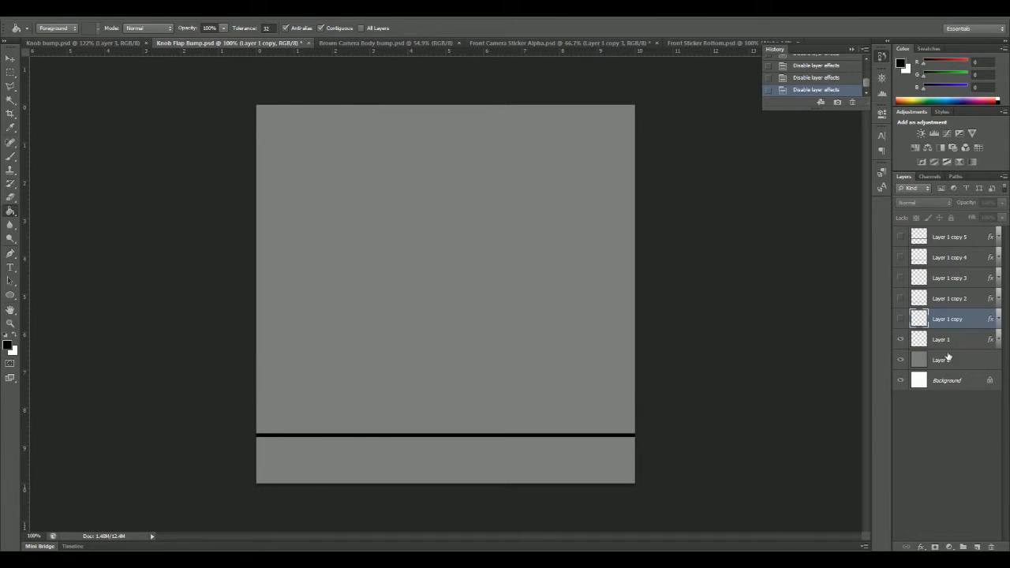
left_click(900, 339)
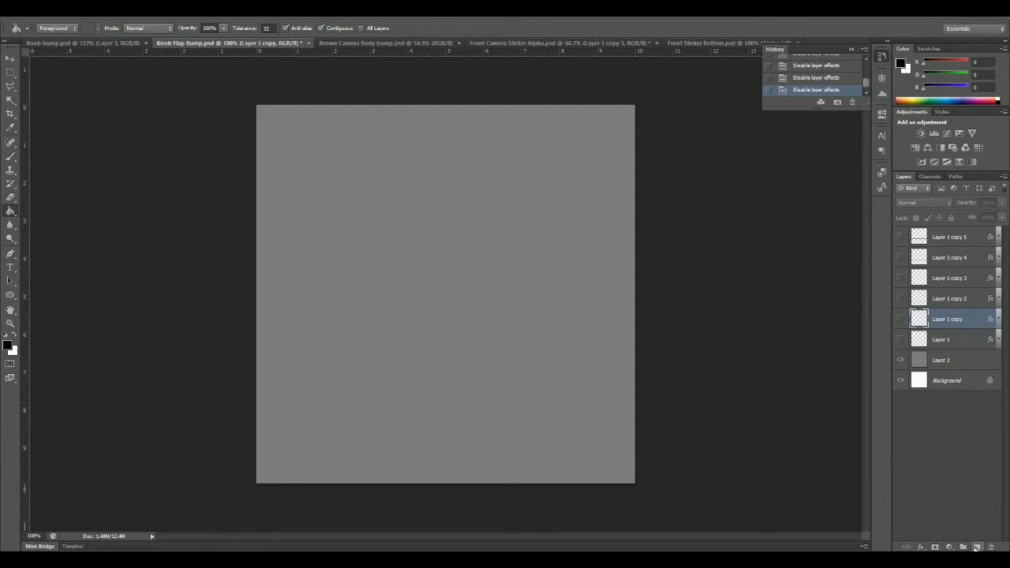
Create a layer group and move Layer 1 and all its copies into it.
left_click(963, 547)
left_click(953, 240)
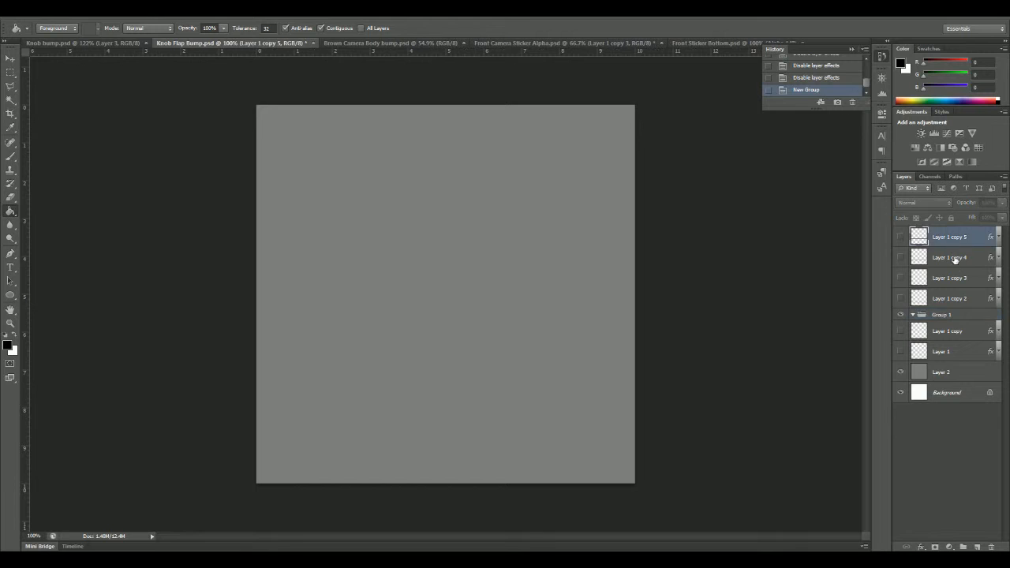
left_click(958, 298, "shift")
left_click_drag(958, 238, 942, 319)
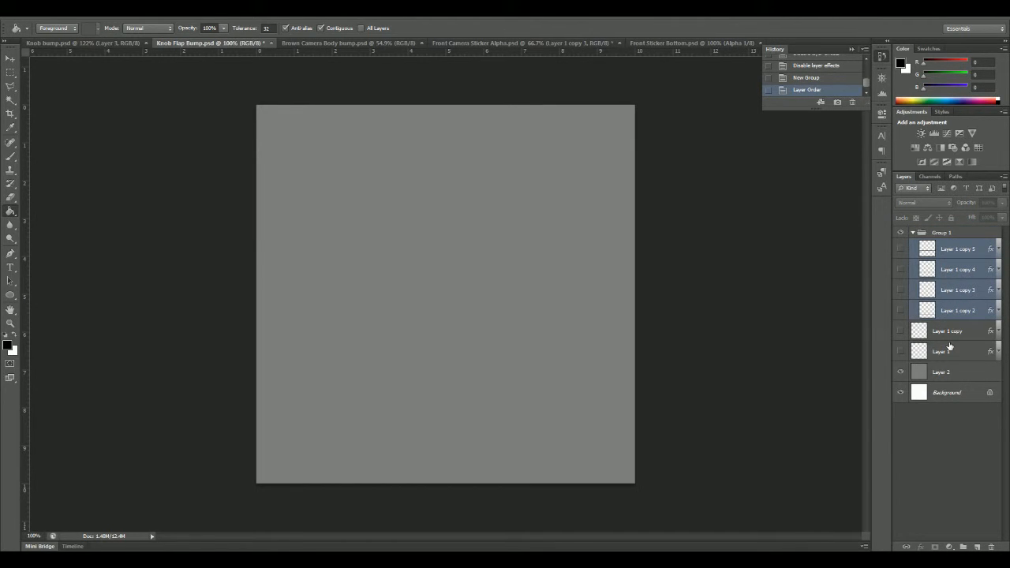
left_click(951, 336)
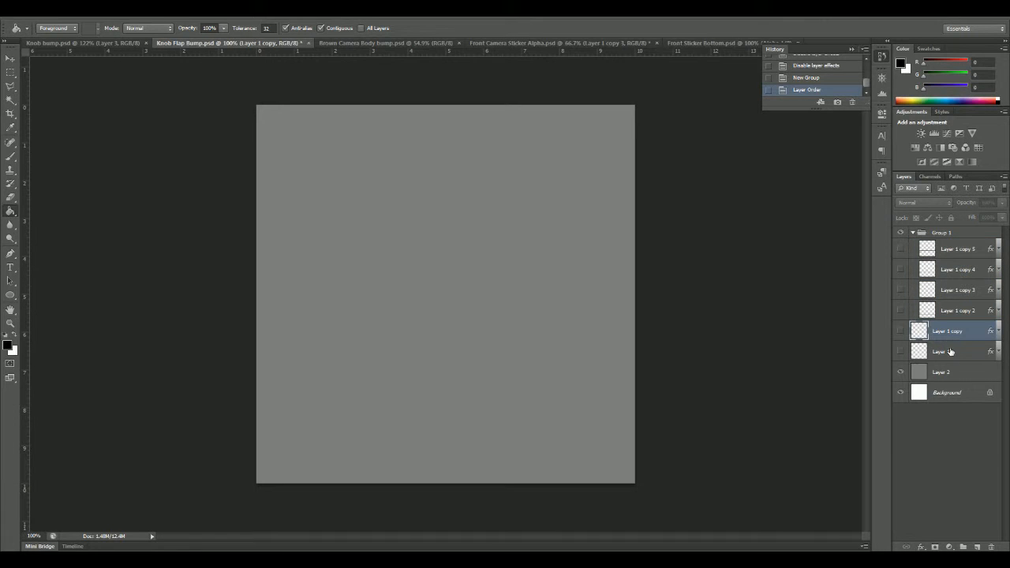
left_click(950, 352, "shift")
left_click_drag(951, 348, 935, 241)
Show Layer 1, Layer 1 copy, Layer 1 copy 3 and Layer 1 copy 5 inside Group 1.
left_click(901, 248)
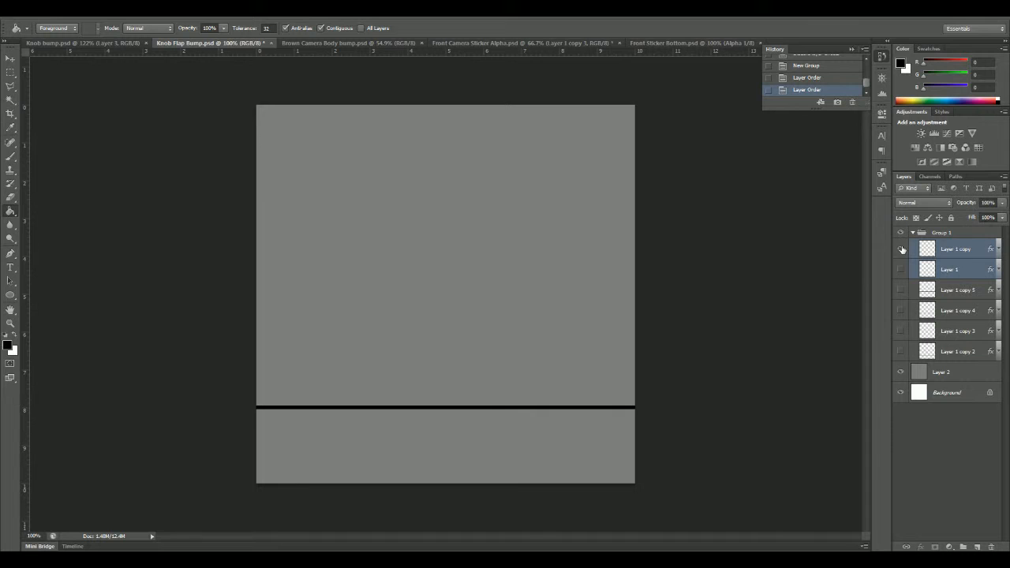
left_click(900, 270)
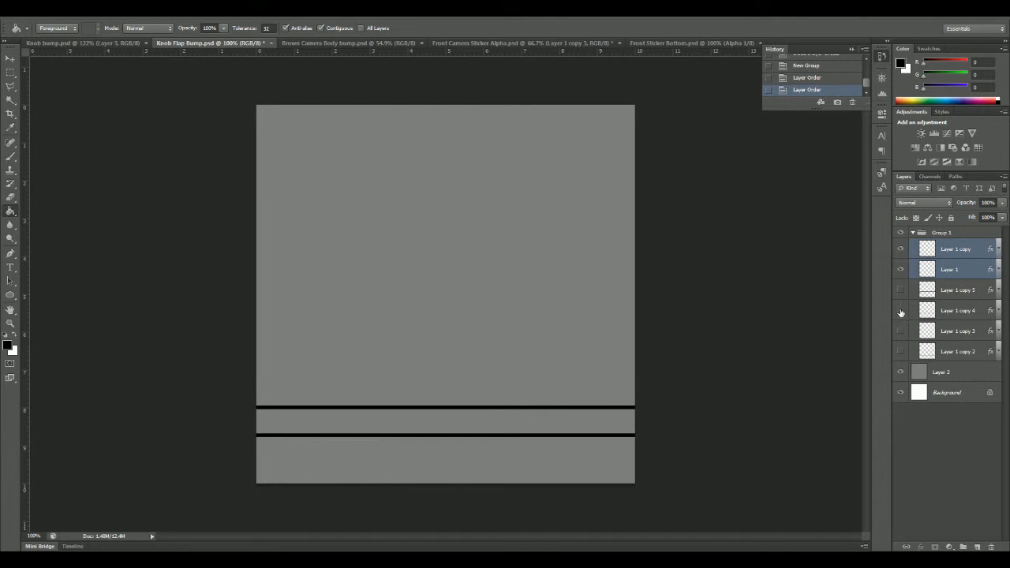
left_click(900, 310)
left_click(902, 312)
left_click(901, 290)
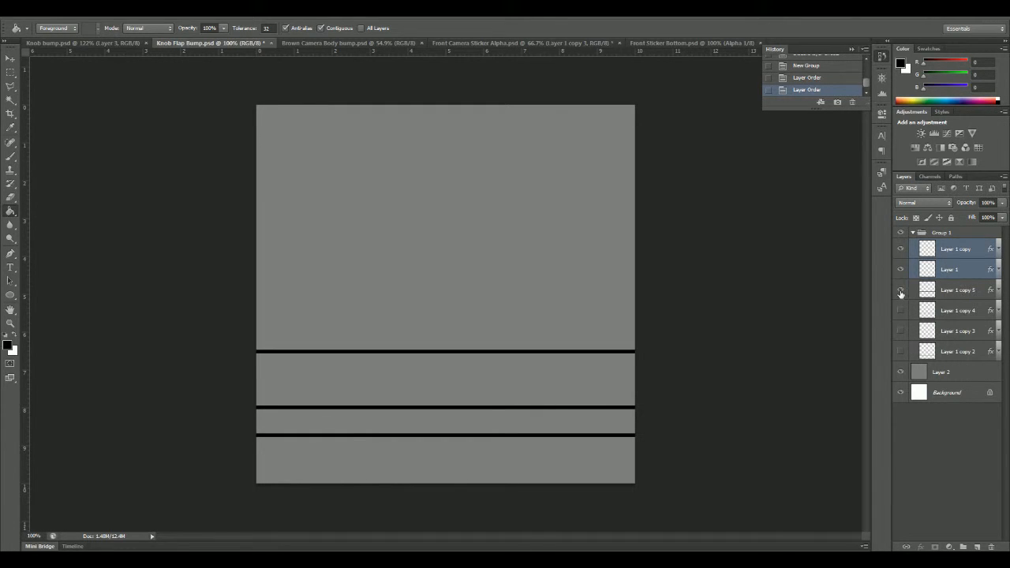
left_click(902, 332)
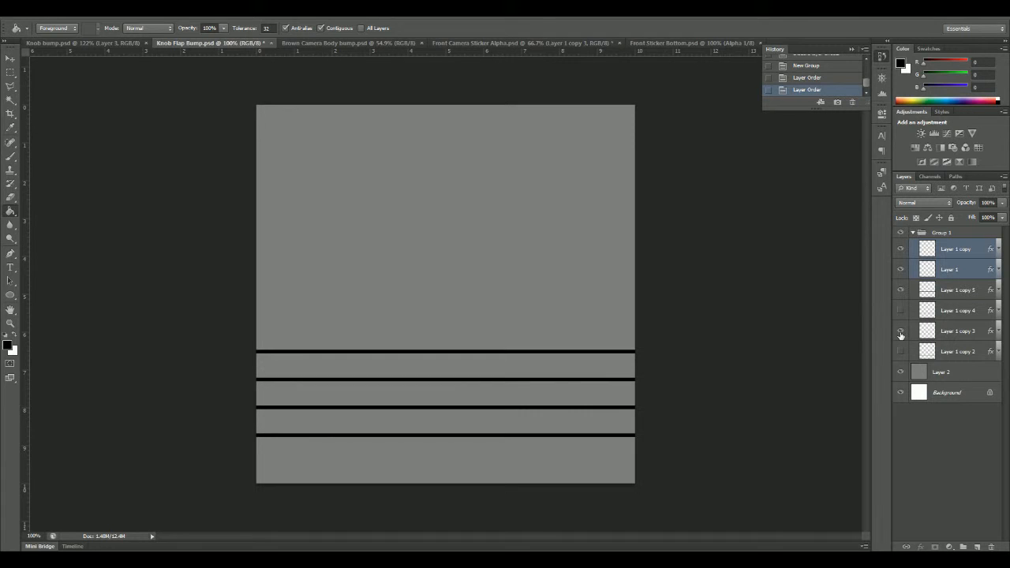
Delete the two hidden layers, Layer 1 copy 4 and Layer 1 copy 2, from Group 1.
left_click_drag(954, 318, 992, 547)
left_click(901, 333)
left_click(902, 332)
left_click_drag(955, 336, 992, 547)
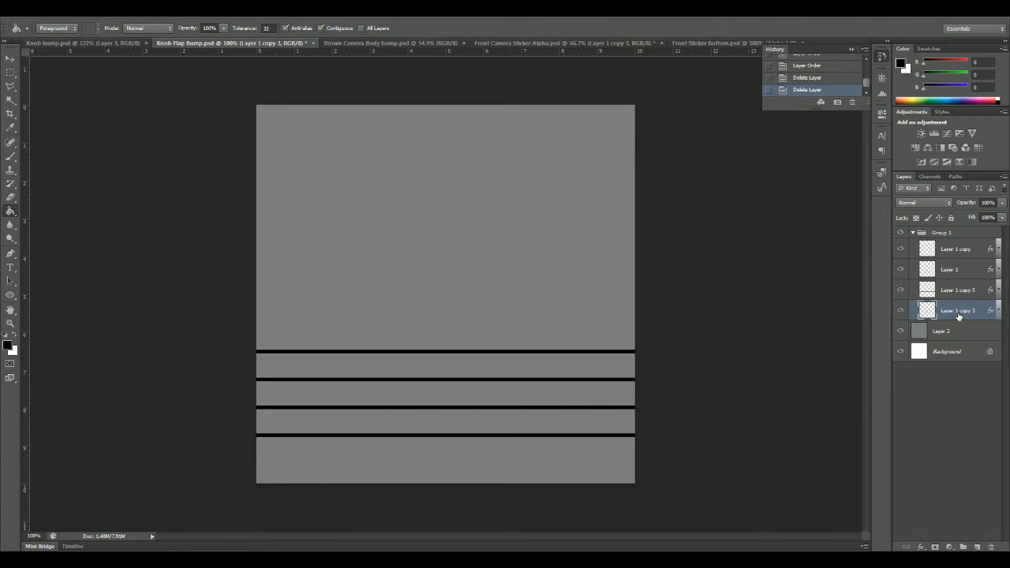
Duplicate Layer 1 copy 3, placing the original outside the group above Layer 2, and hide Group 1.
left_click_drag(959, 317, 978, 547)
left_click(951, 332)
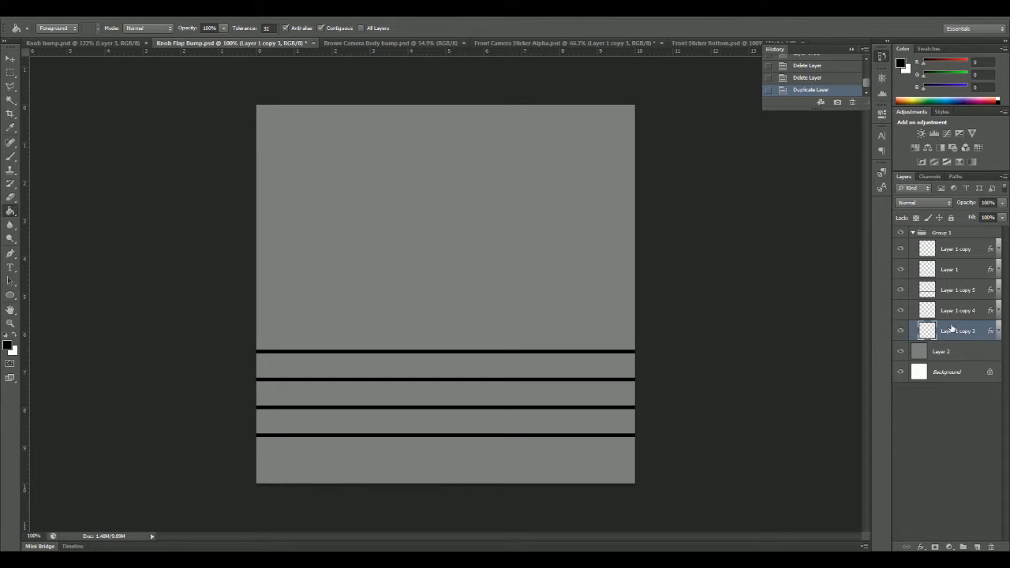
left_click(900, 331)
left_click(899, 333)
left_click_drag(951, 331, 948, 351)
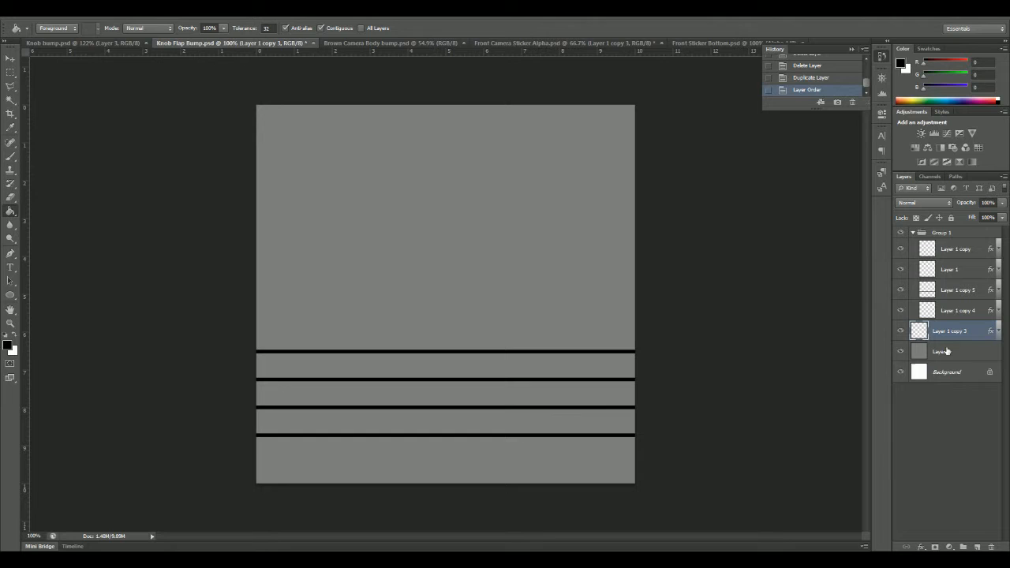
left_click(913, 234)
left_click(900, 232)
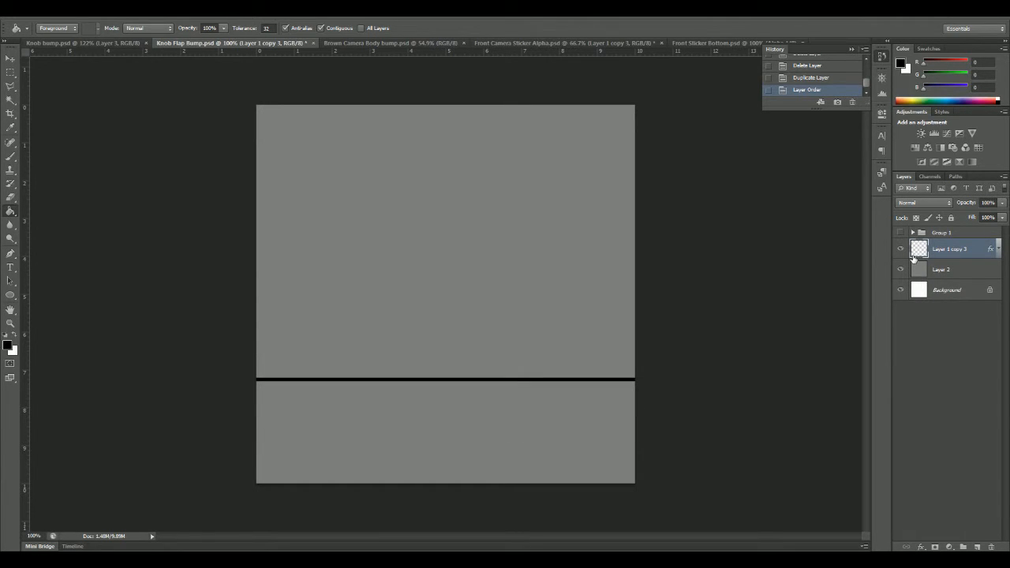
Show Group 1 again and delete the separate Layer 1 copy 3 beneath it.
left_click(909, 236)
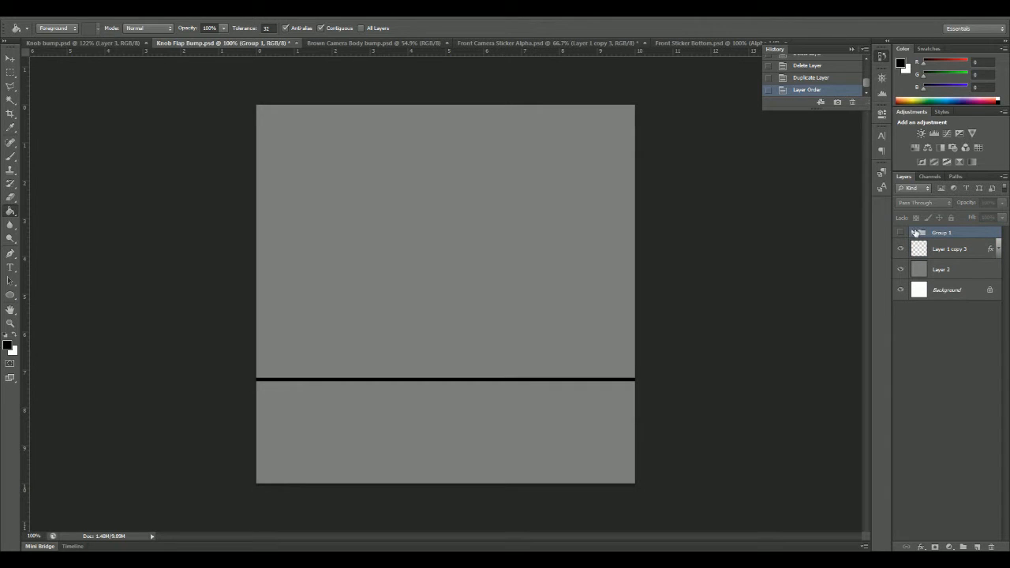
left_click(901, 232)
left_click_drag(940, 254, 992, 546)
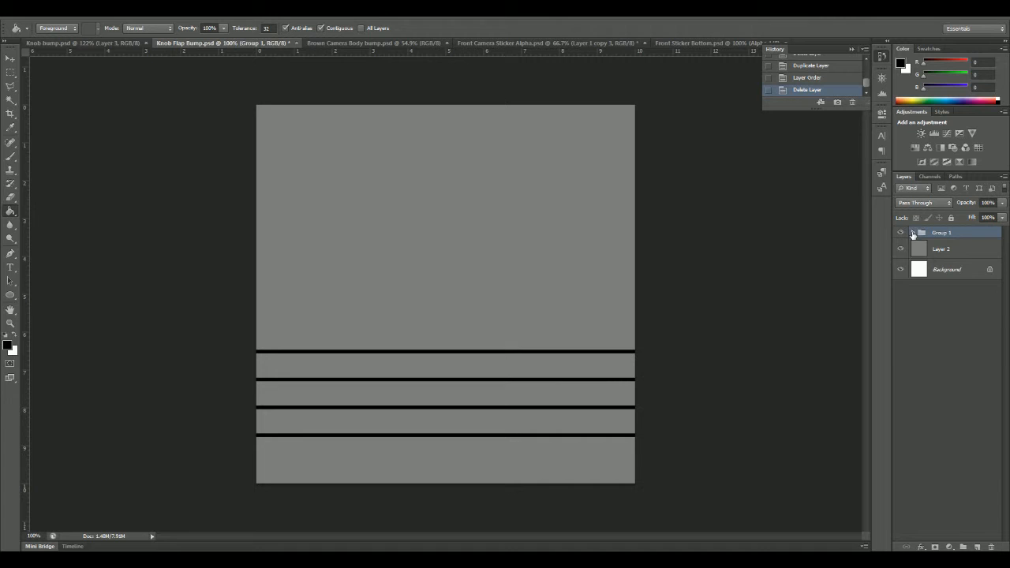
Expand Group 1 and duplicate Layer 1, the lowest black line.
left_click(912, 233)
left_click(901, 270)
left_click(900, 270)
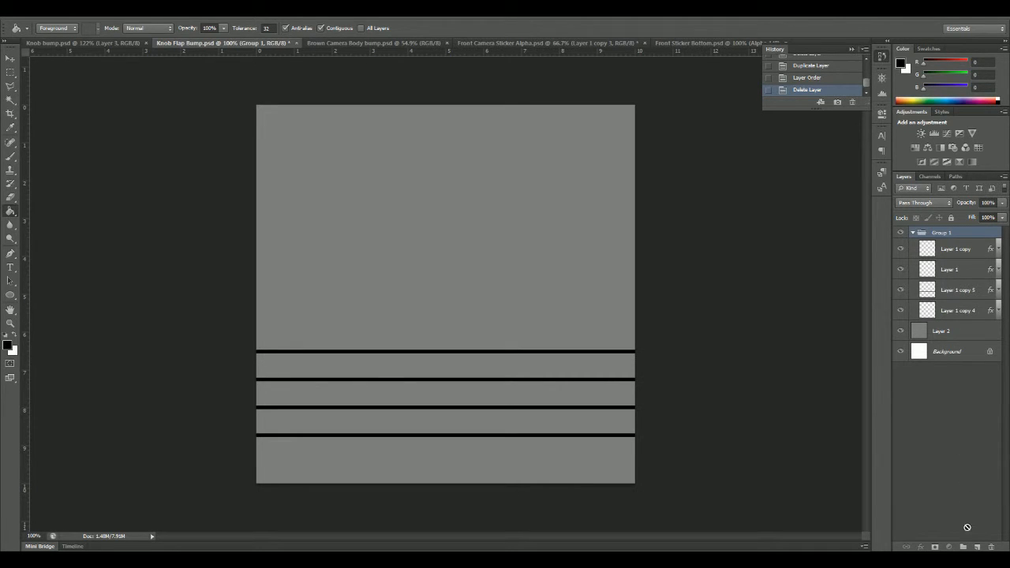
left_click_drag(985, 546, 979, 547)
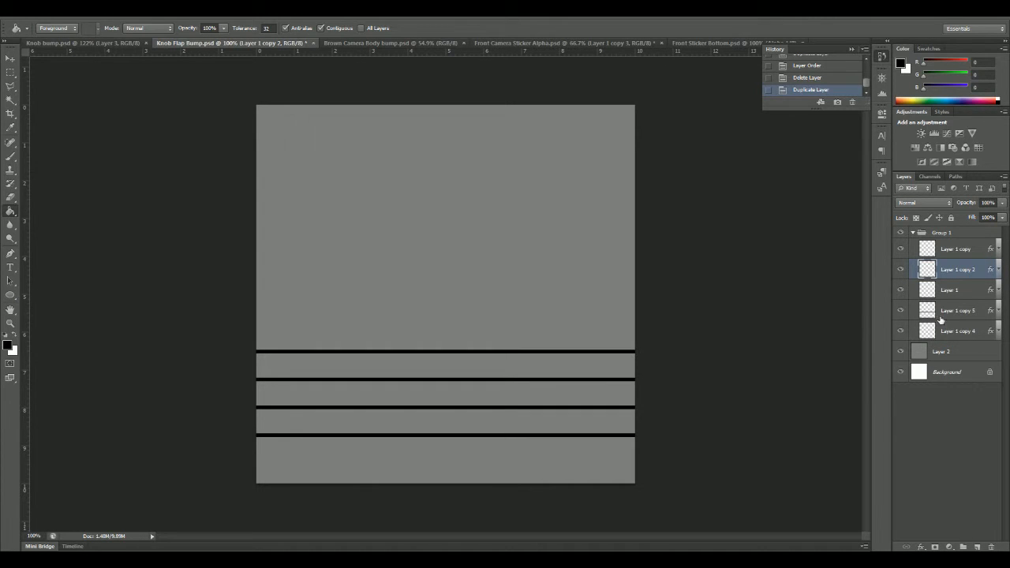
Move Layer 1 copy 2 out of Group 1 to just above Layer 2, and hide the group.
left_click(950, 333)
left_click(899, 332)
left_click(900, 330)
left_click(901, 313)
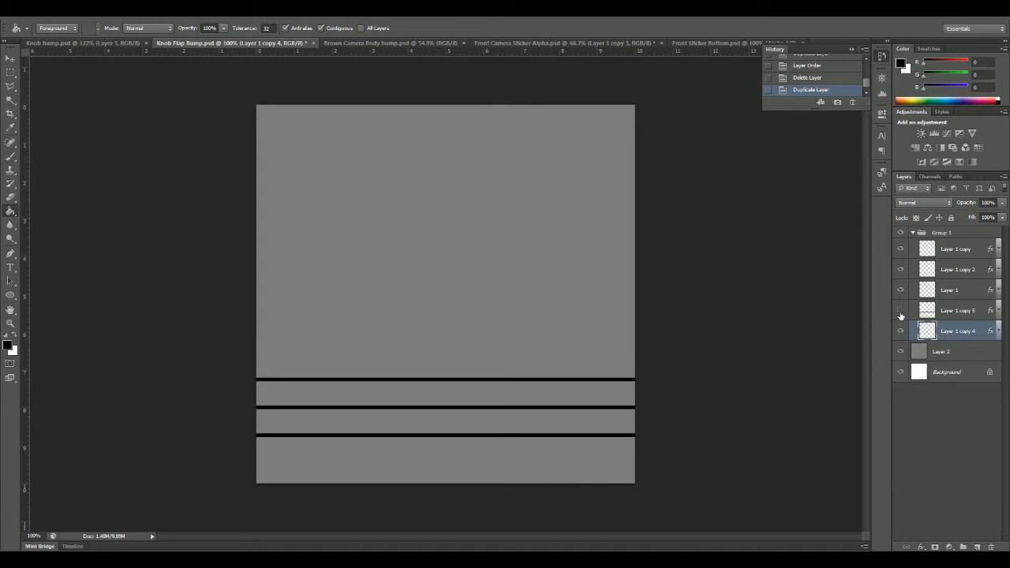
left_click(900, 313)
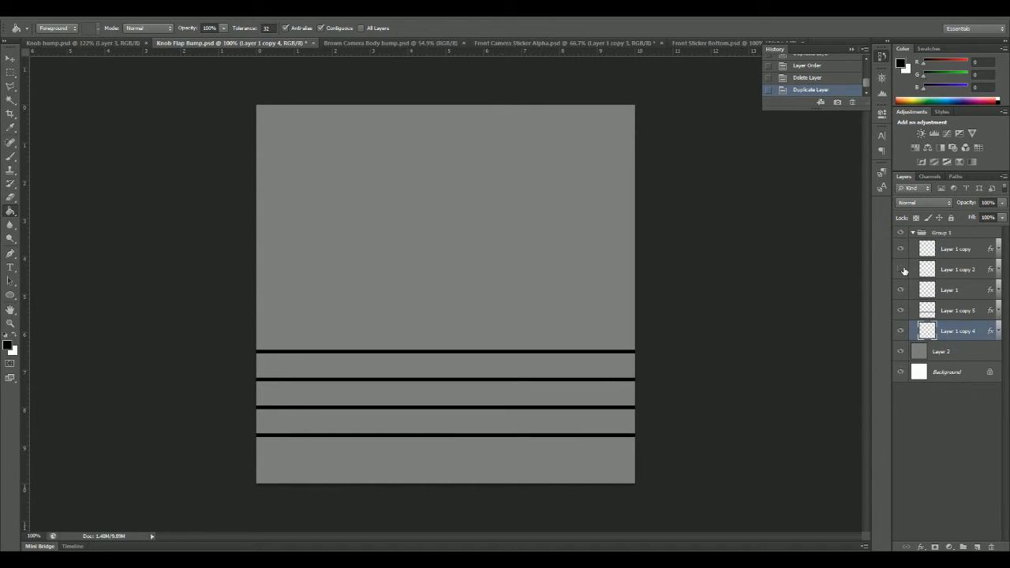
left_click_drag(958, 273, 949, 420)
left_click_drag(950, 272, 941, 349)
left_click(901, 232)
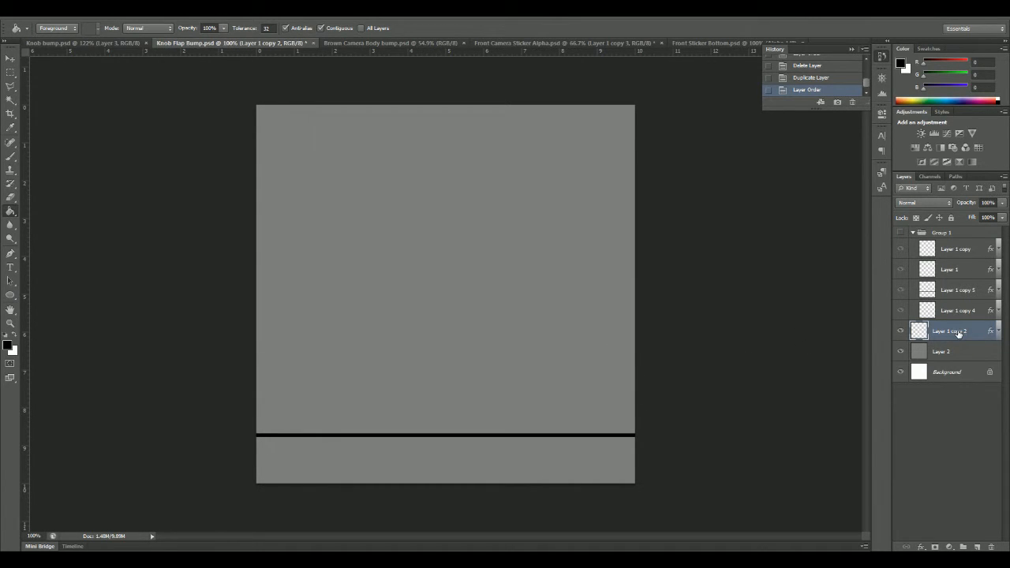
Duplicate Layer 1 copy 2 and move the duplicate's black line straight up to sit a short distance above the original line.
left_click_drag(958, 333, 978, 547)
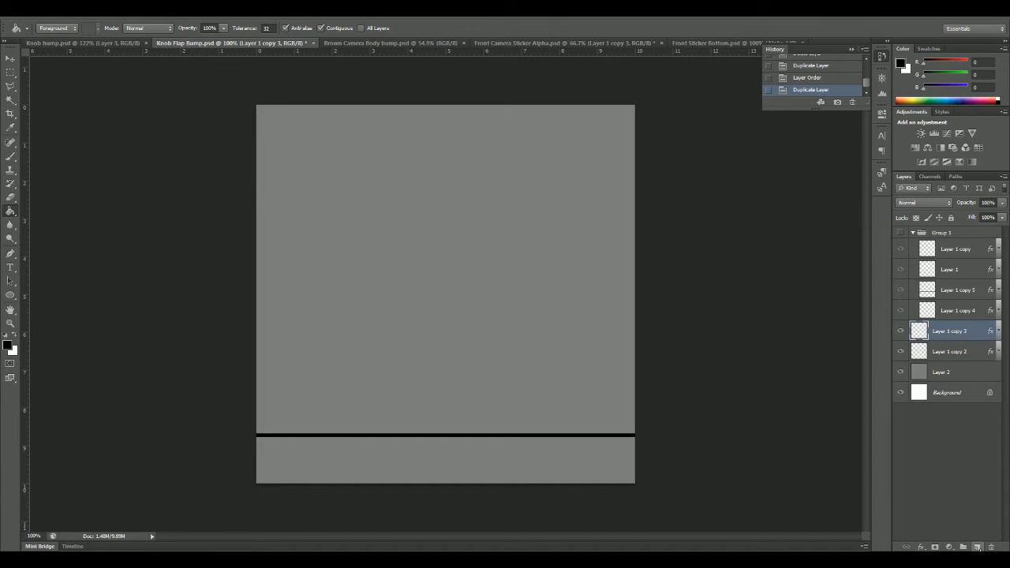
left_click(10, 59)
left_click_drag(387, 435, 384, 397)
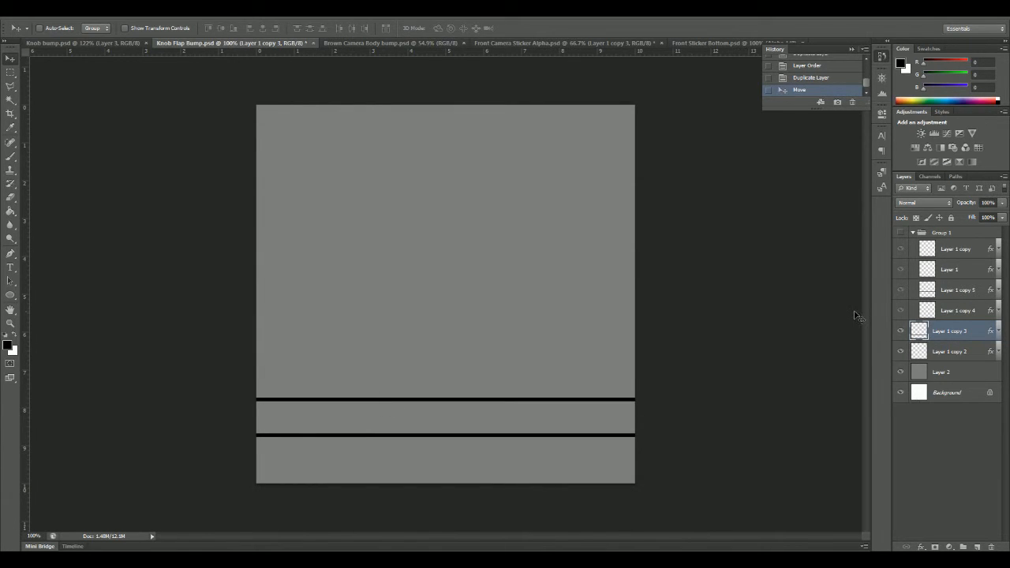
Add a third evenly spaced line by duplicating and raising Layer 1 copy 2 and copy 3 together, deleting the overlapping Layer 1 copy 6.
left_click(963, 351, "shift")
left_click_drag(968, 335, 978, 547)
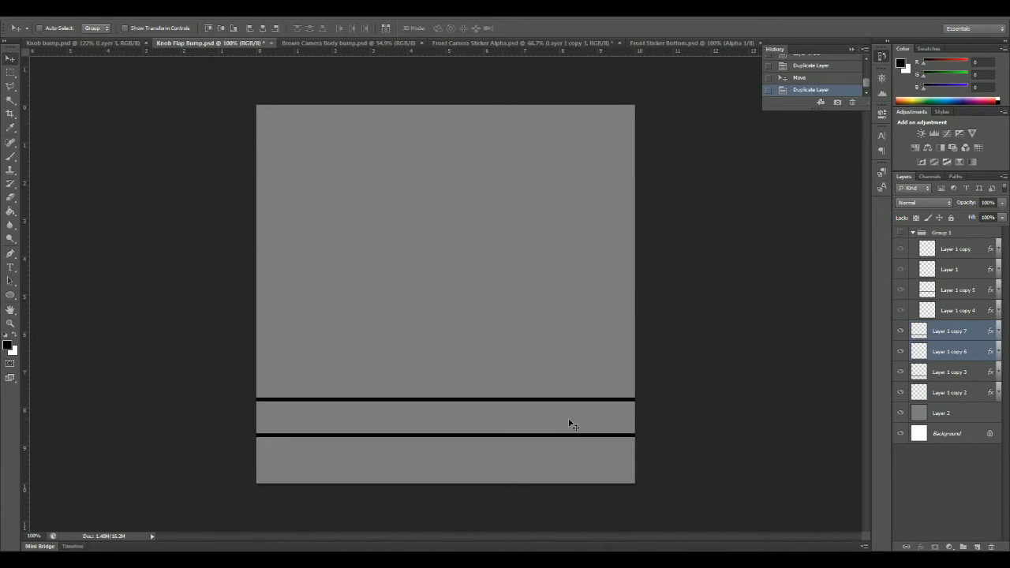
left_click_drag(512, 387, 510, 354)
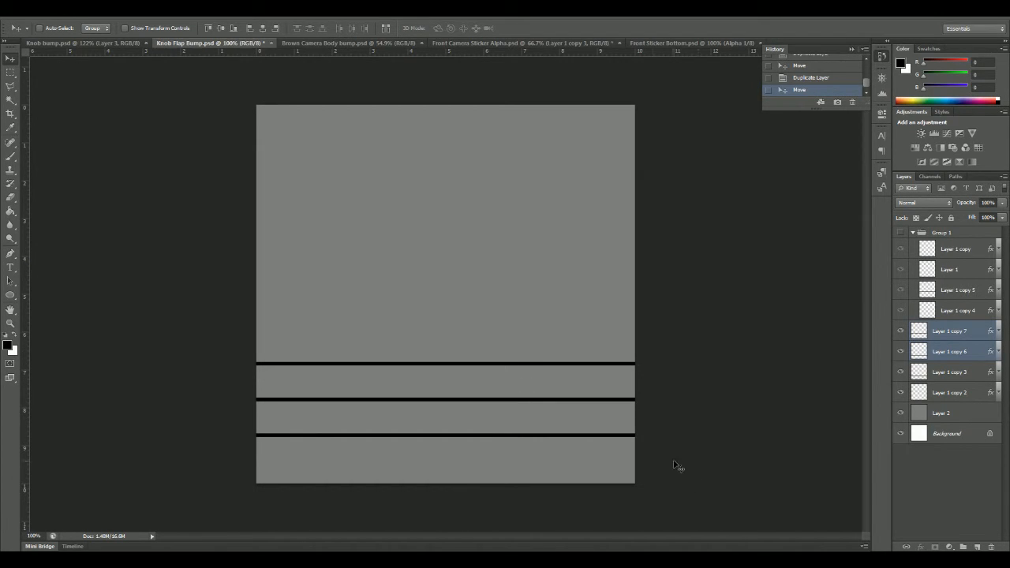
left_click(944, 490)
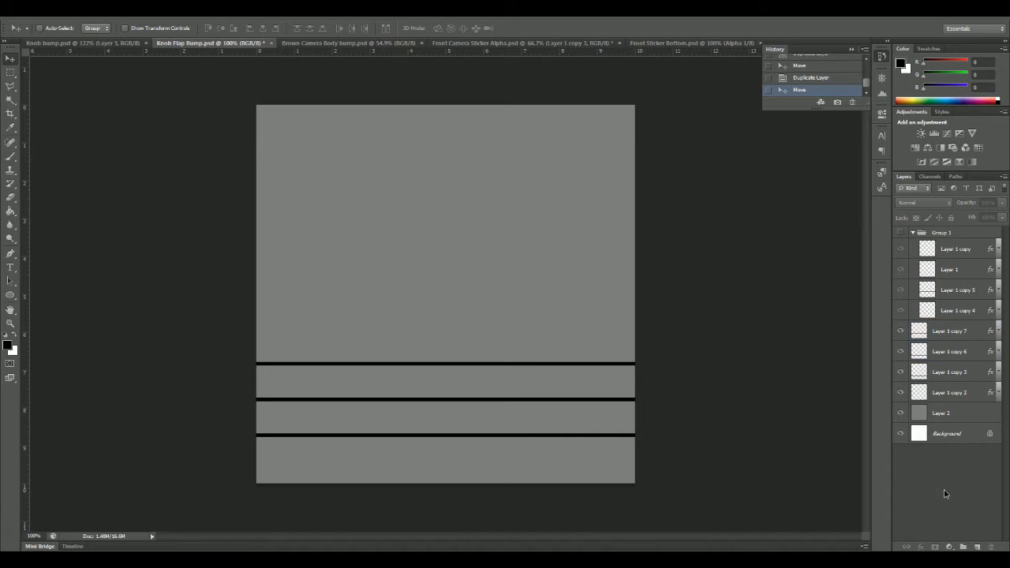
left_click(920, 353)
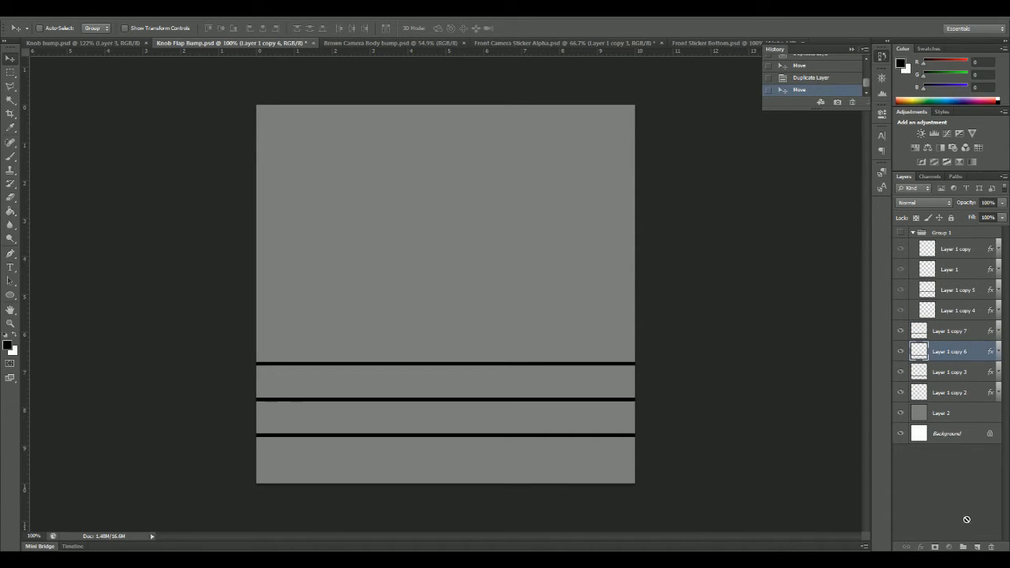
left_click(991, 547)
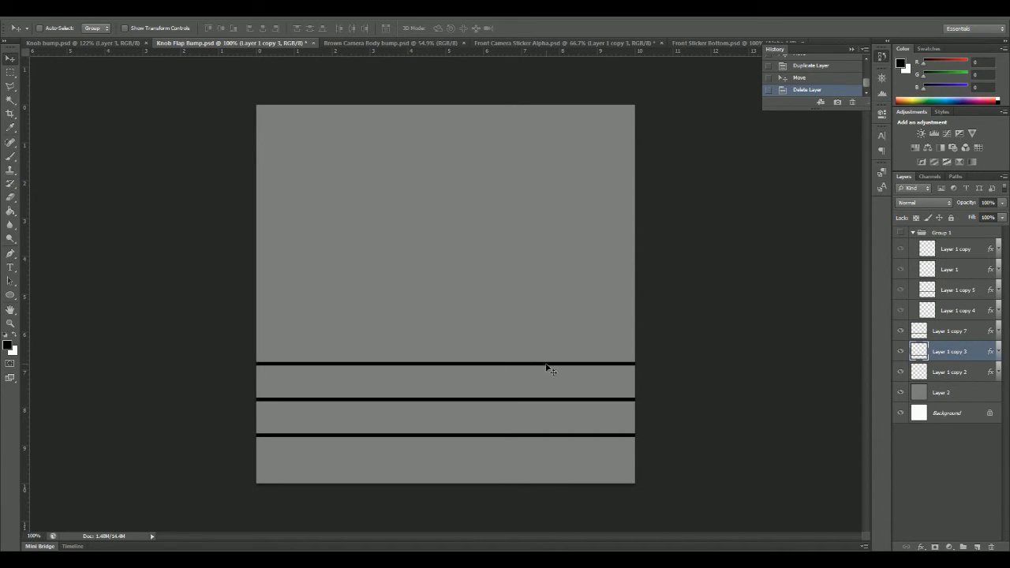
Add a fourth line by duplicating Layer 1 copy 7 and copy 3, raising them one spacing, and deleting the overlapping Layer 1 copy 6.
left_click(938, 332)
left_click(959, 355, "shift")
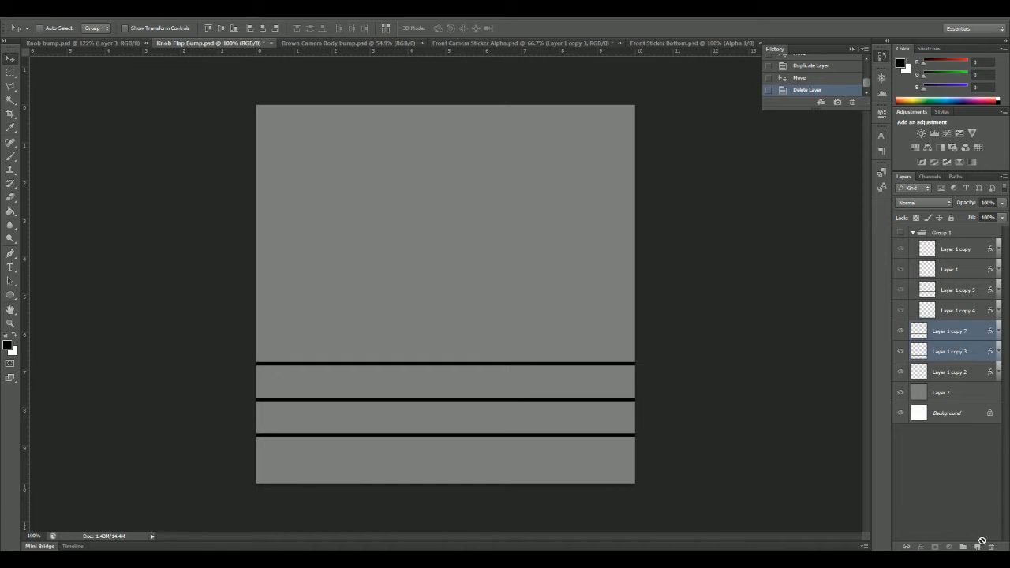
left_click_drag(980, 546, 980, 546)
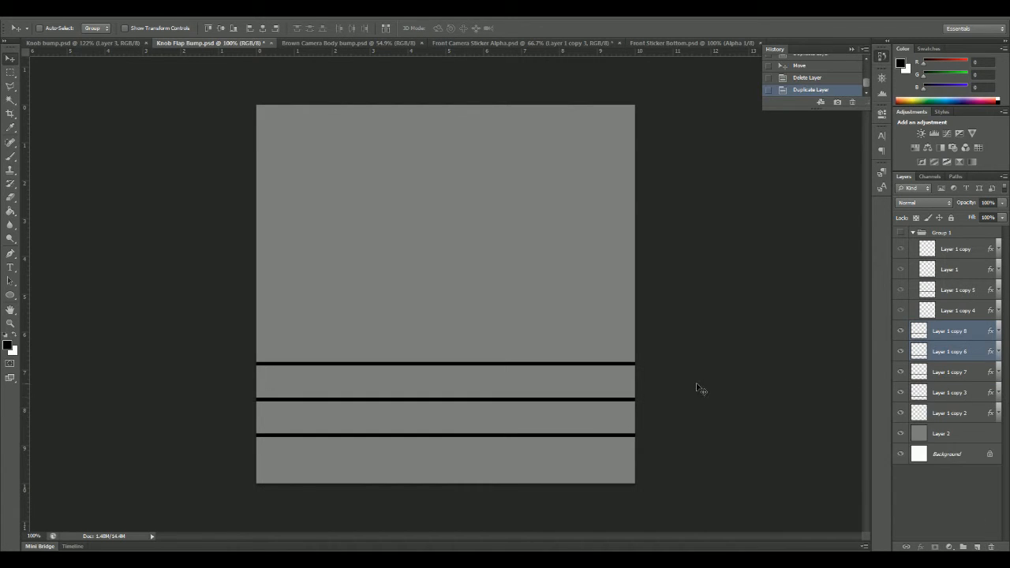
left_click_drag(530, 367, 525, 329)
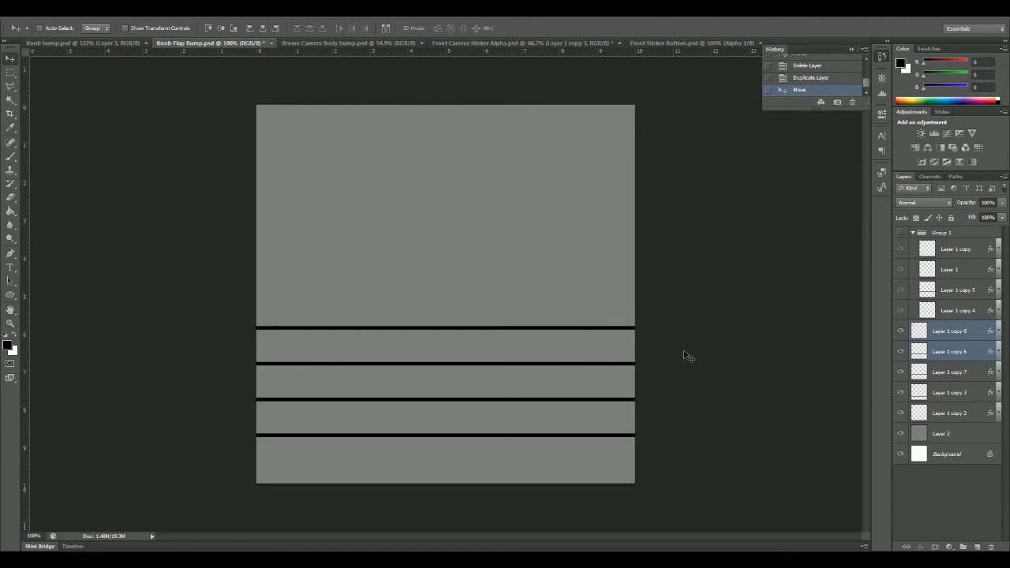
left_click(963, 357)
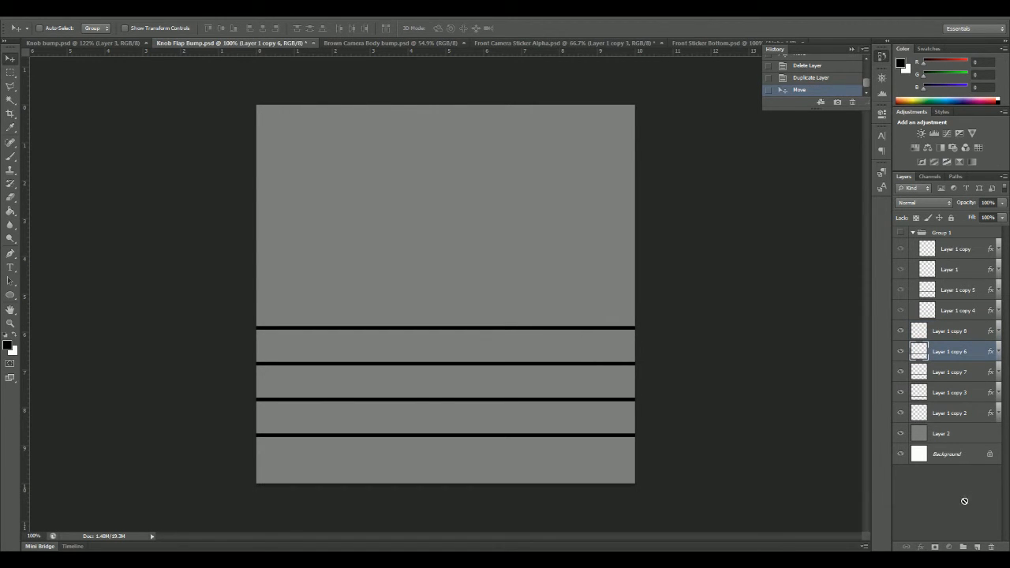
left_click(991, 546)
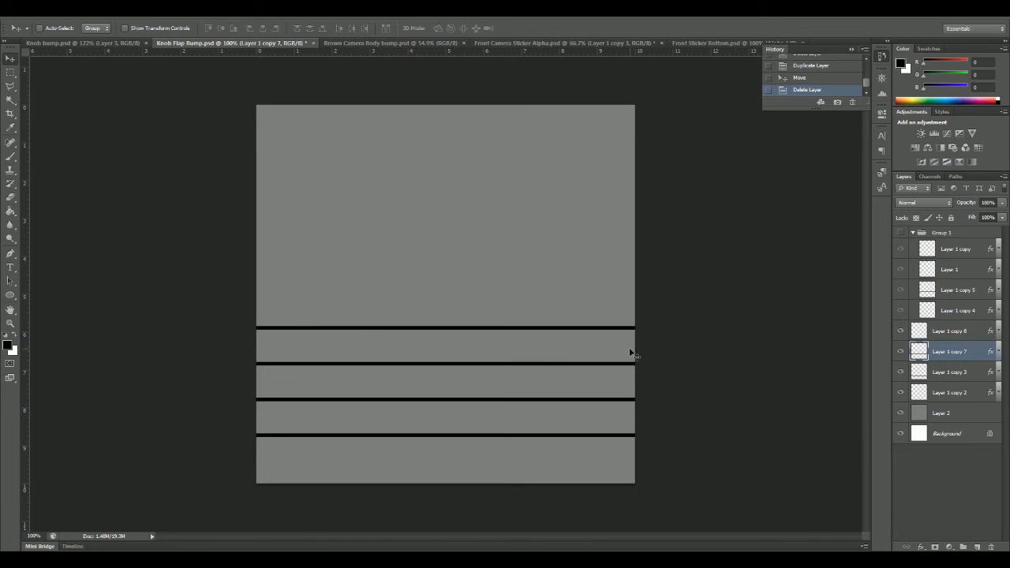
Delete the four line layers between Group 1 and Layer 2, and show Group 1 again.
left_click(956, 333)
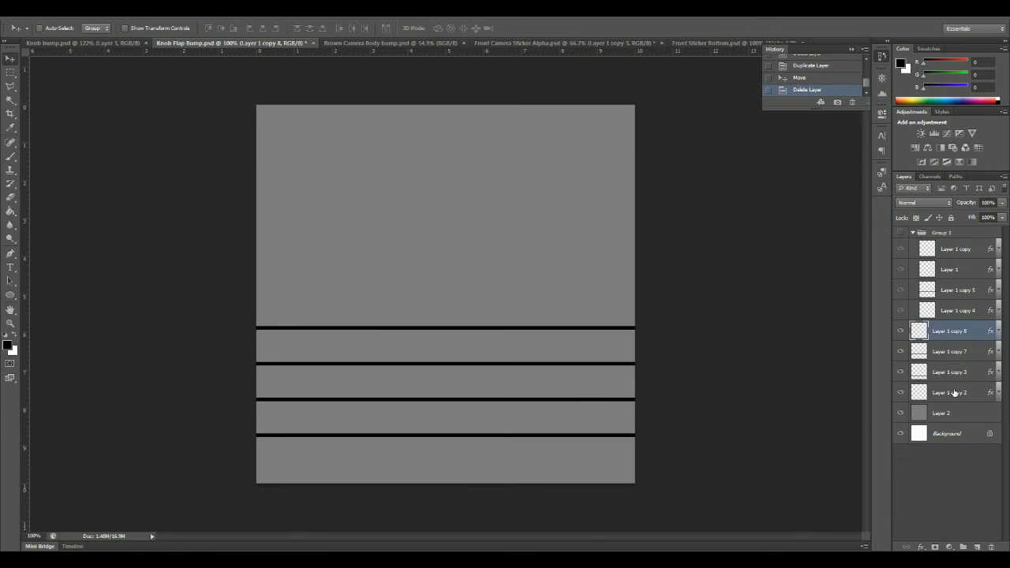
left_click(955, 392, "shift")
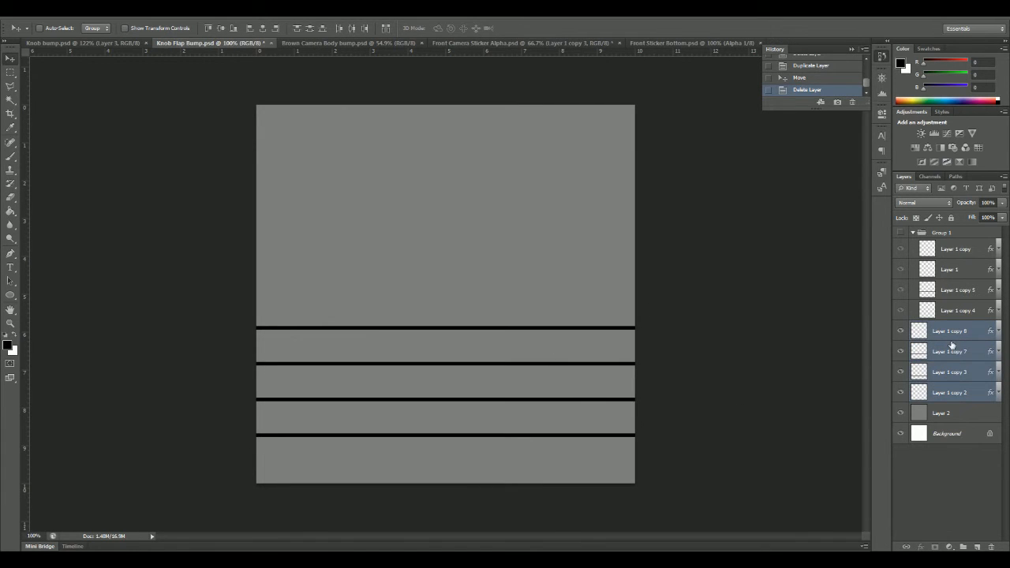
left_click(993, 546)
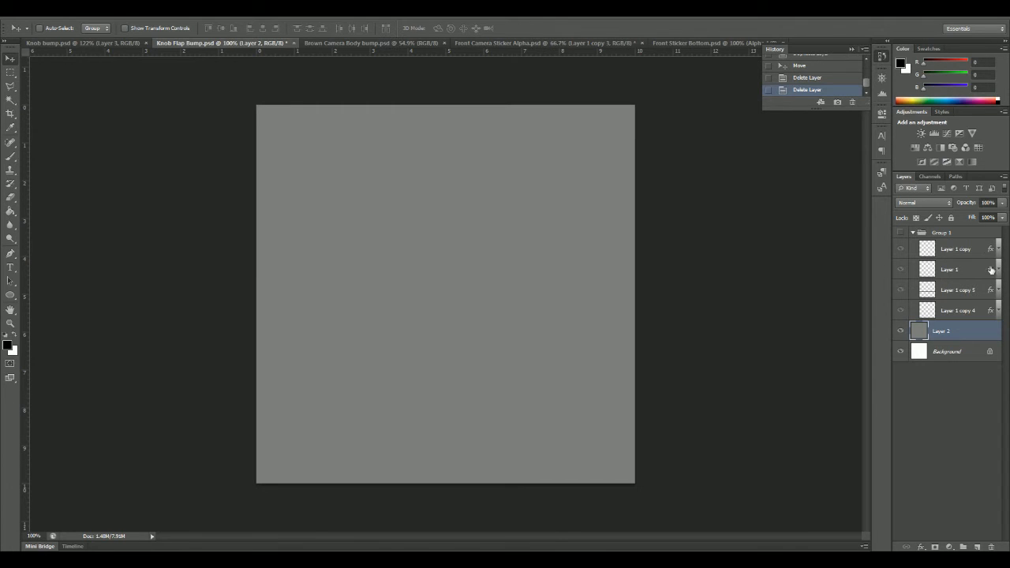
left_click(901, 232)
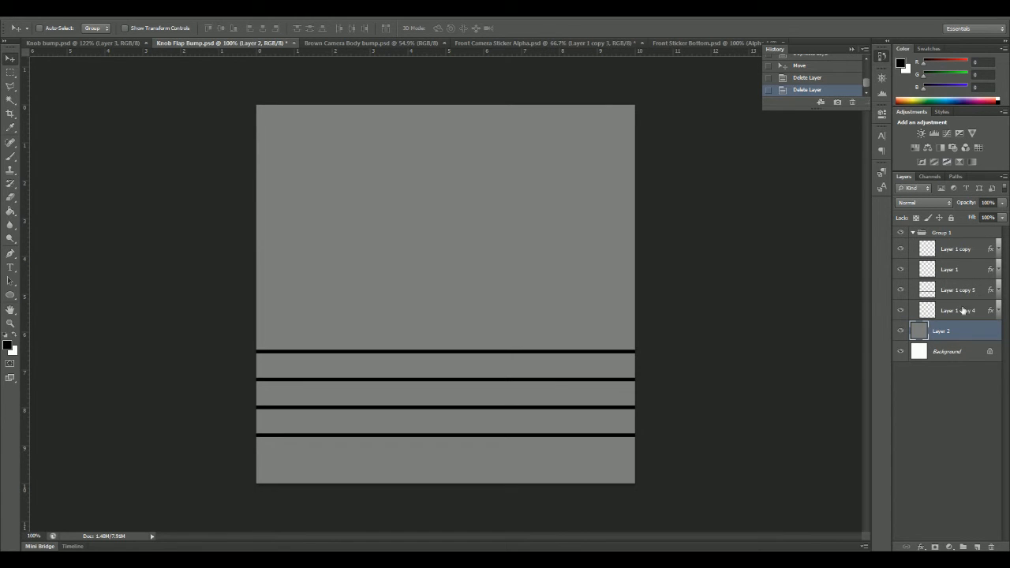
Expand the effects of Layer 1 in Group 1 and enable them so its drop shadow applies.
left_click(1000, 313)
left_click(999, 311)
left_click(999, 270)
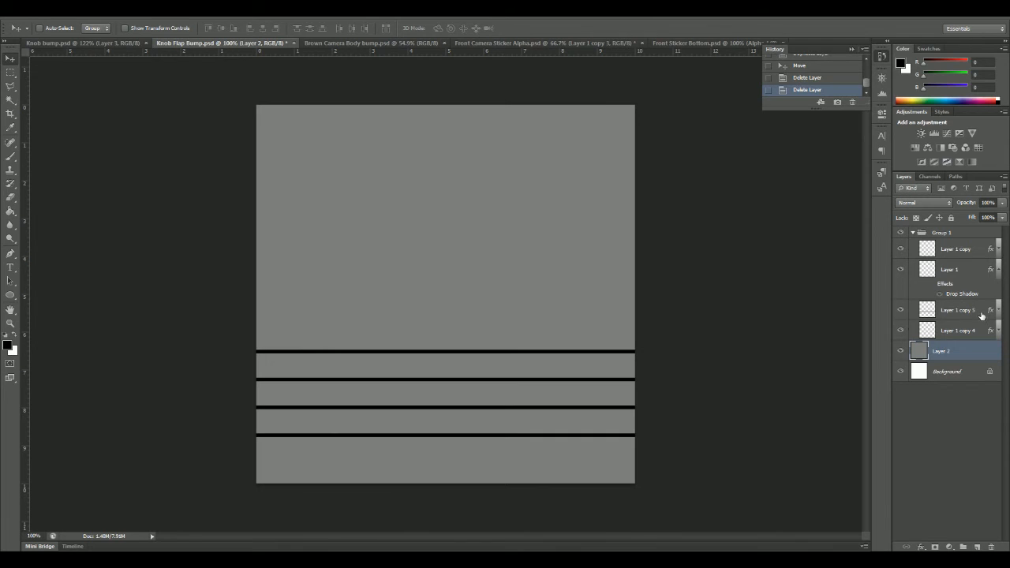
left_click(929, 285)
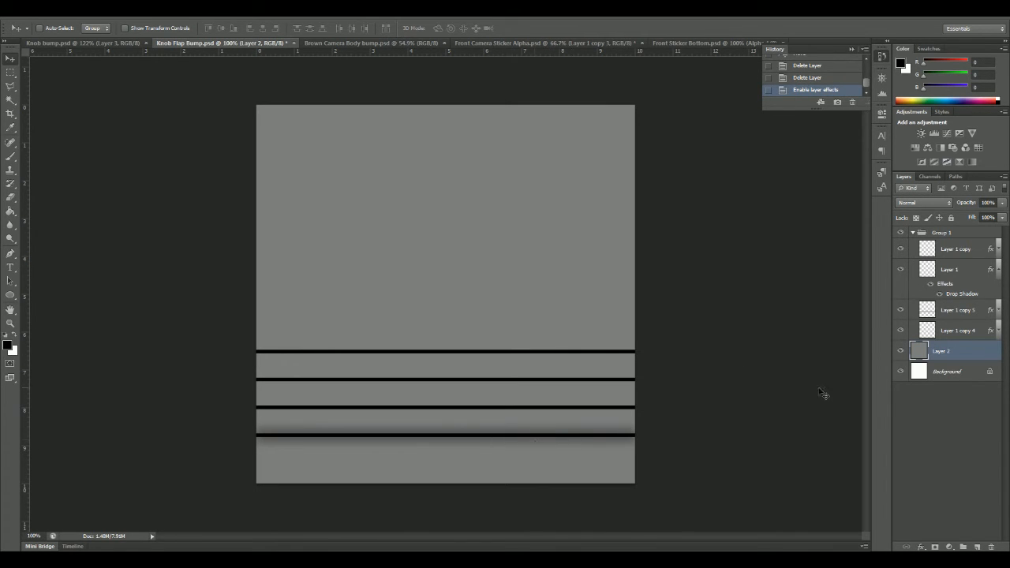
Review the Drop Shadow settings of Layer 1, including its spread and size, and accept them.
double_click(951, 270)
double_click(932, 270)
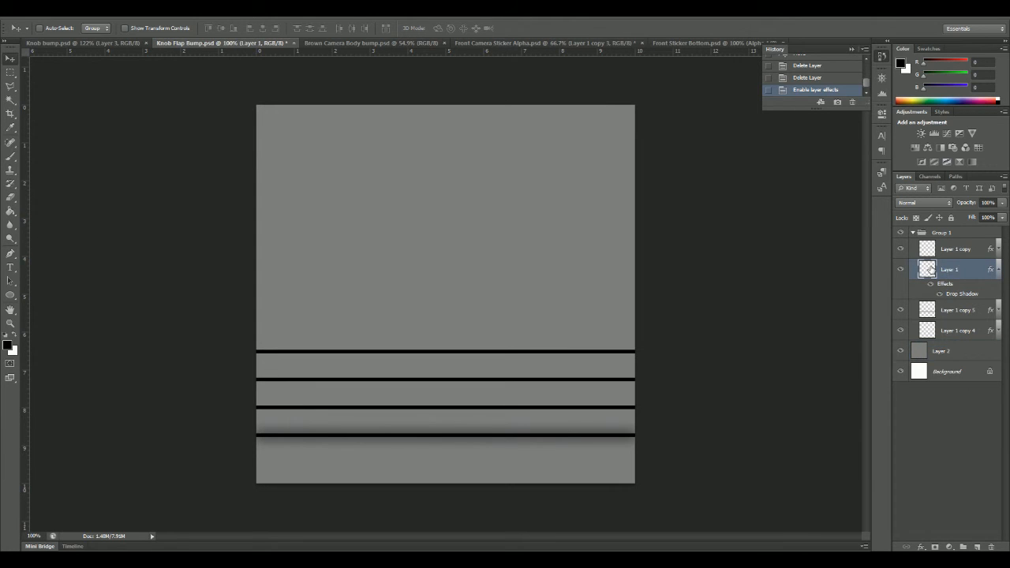
left_click(662, 403)
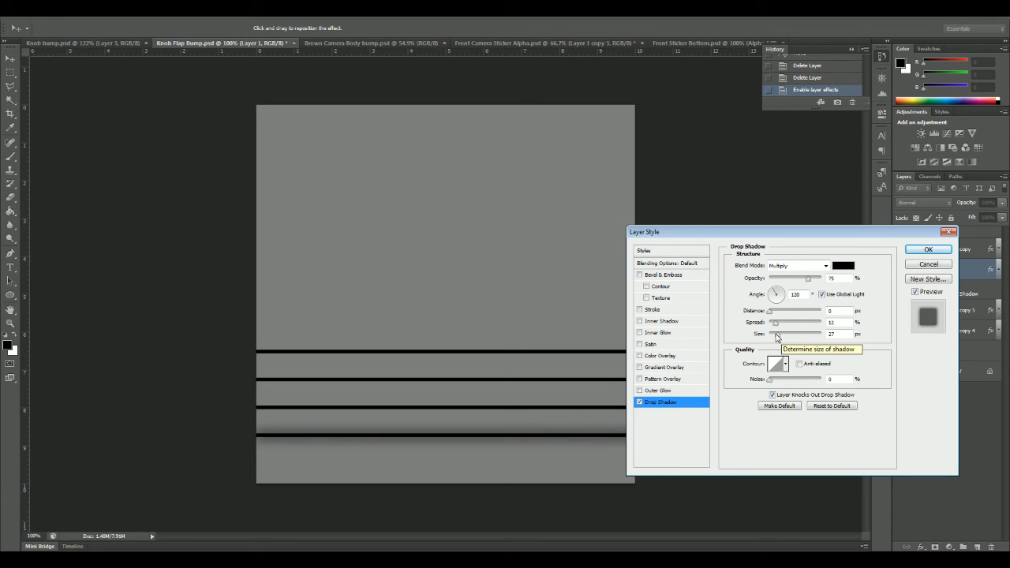
left_click(924, 251)
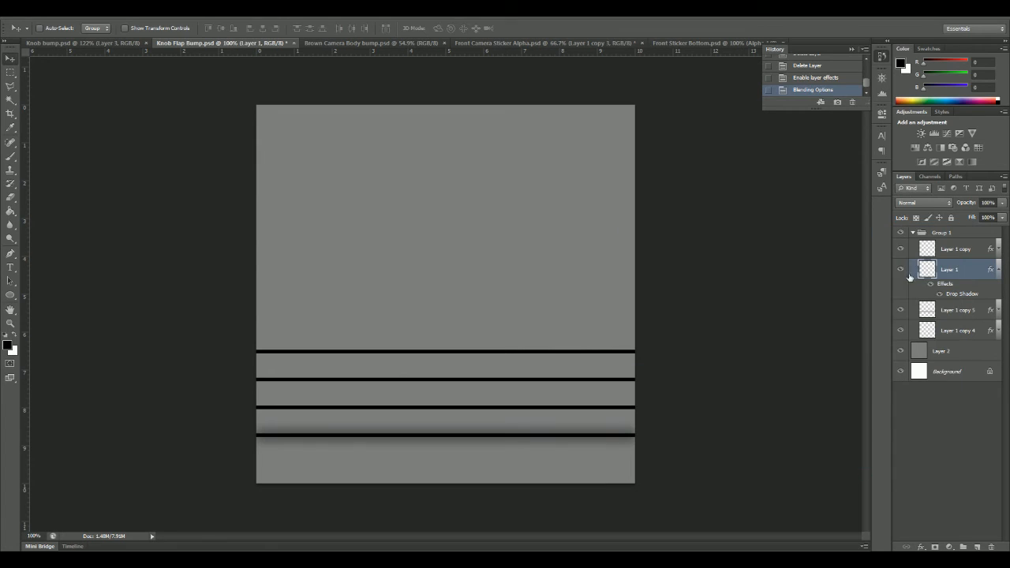
Copy the layer style of Layer 1 and paste it onto Layer 1 copy, Layer 1 copy 5 and Layer 1 copy 4.
right_click(966, 272)
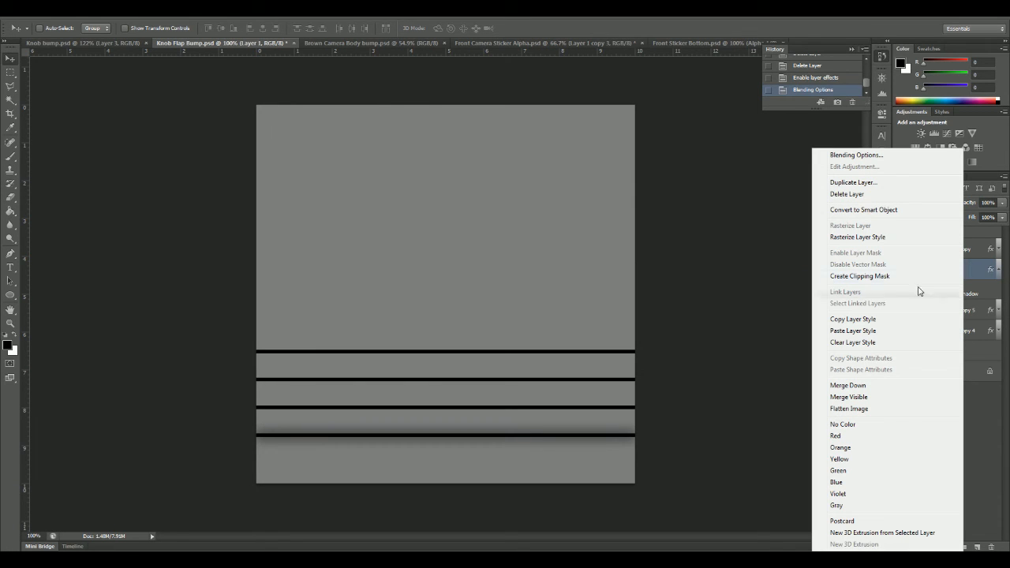
left_click(882, 320)
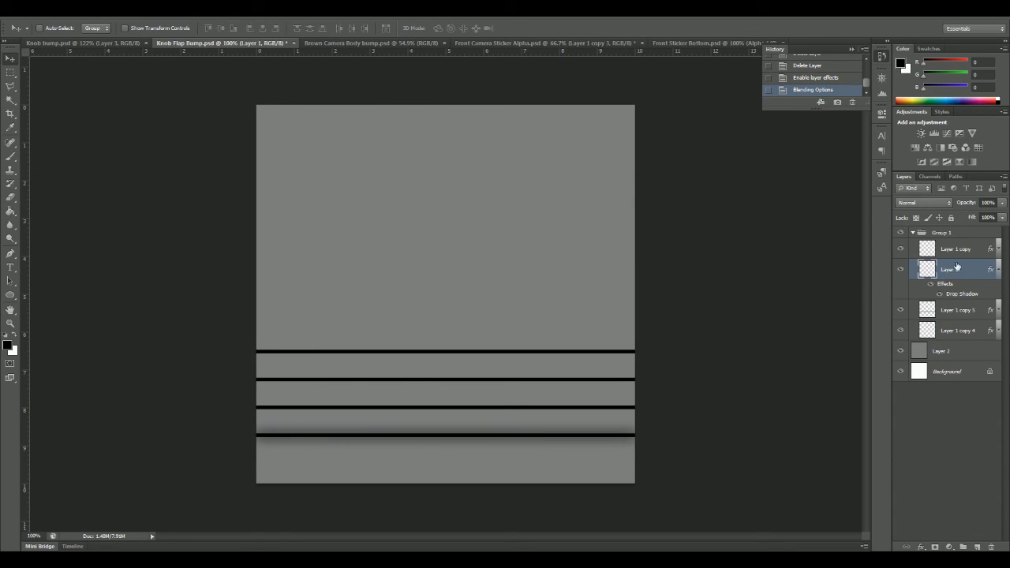
left_click(959, 253)
left_click(981, 319, "ctrl")
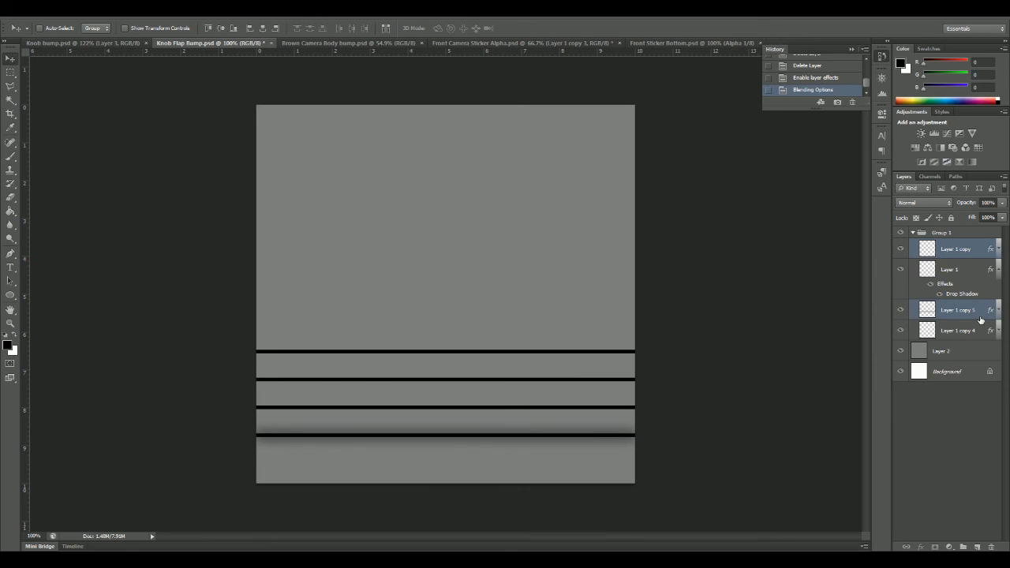
left_click(978, 337, "ctrl")
right_click(978, 338)
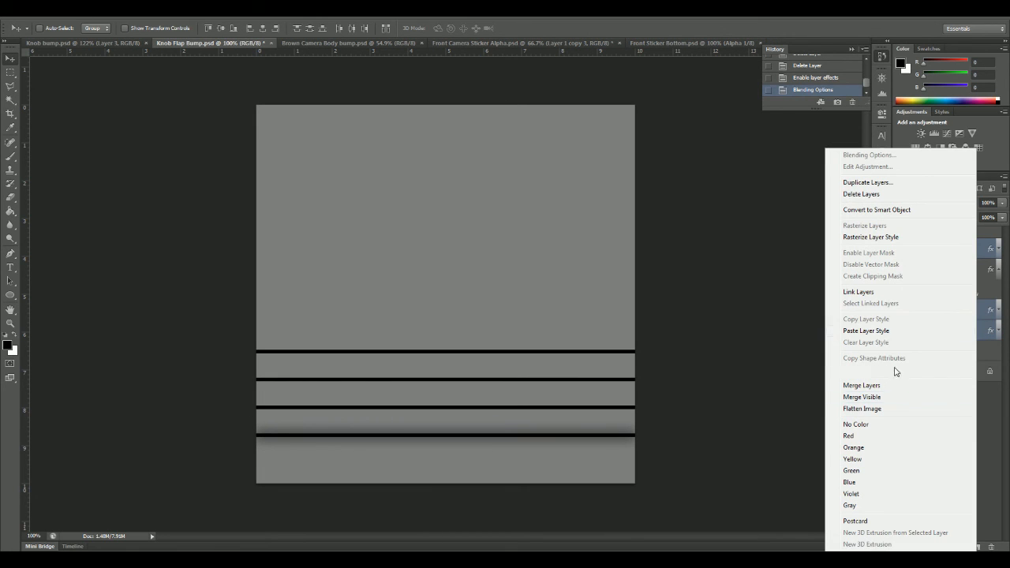
left_click(876, 331)
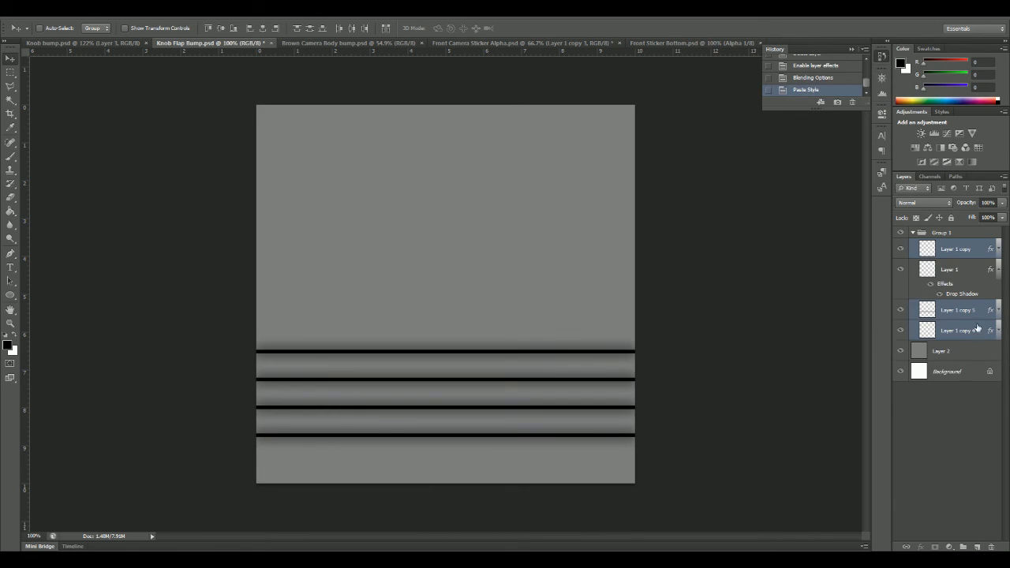